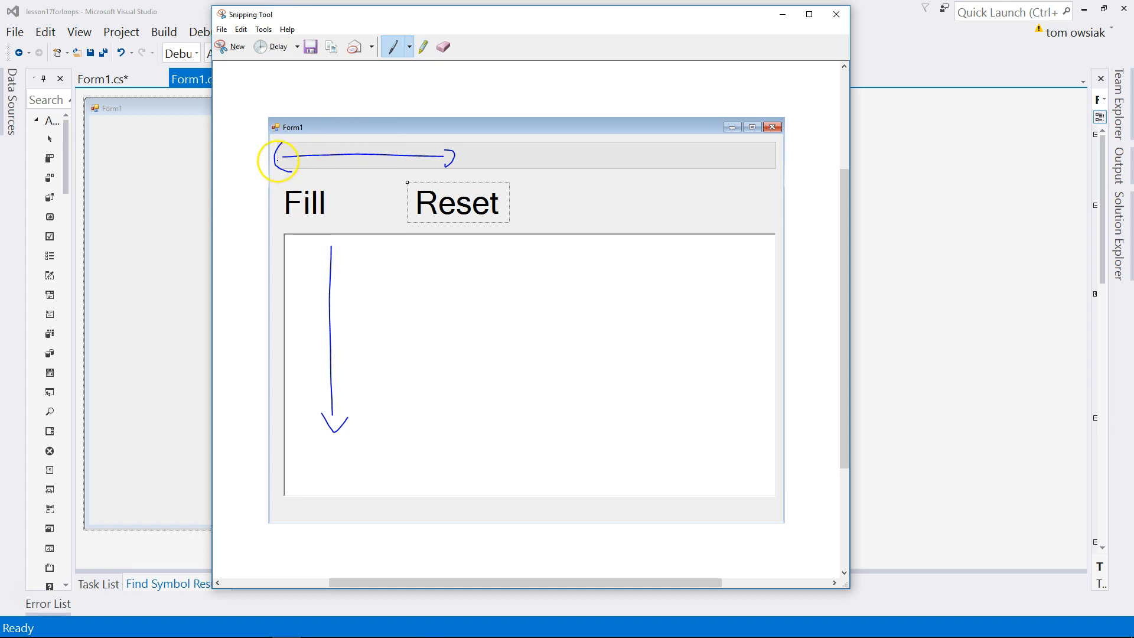
- Sketch an arrow across the progress bar area and stacked numbers down the text box
drag(281, 149, 722, 165)
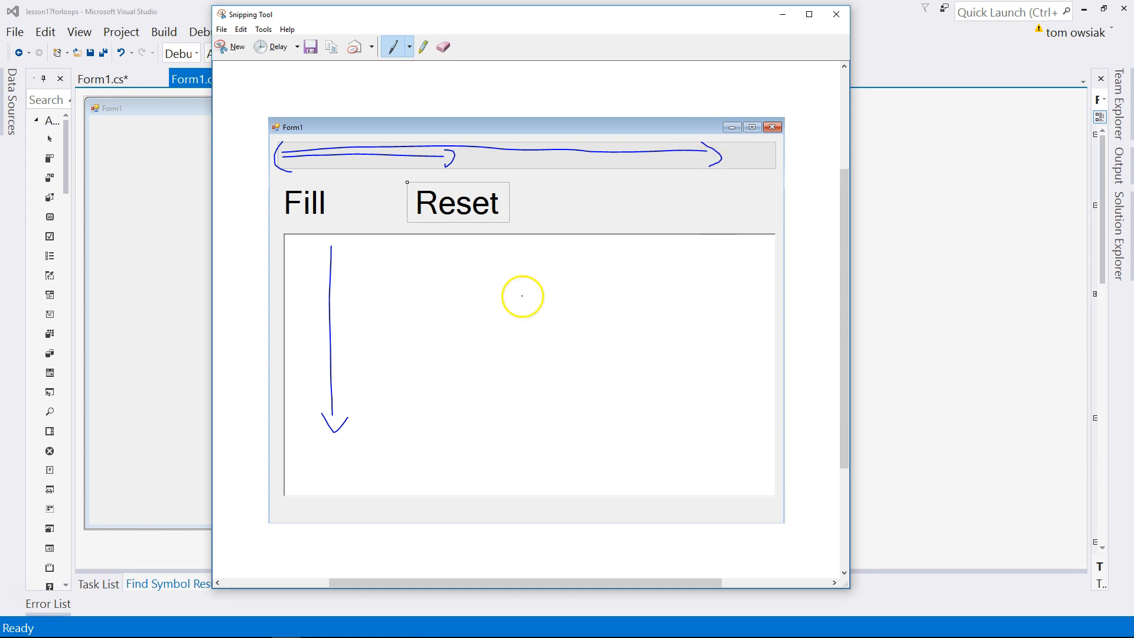
click(362, 258)
mouse_move(362, 259)
mouse_down()
mouse_move(381, 314)
mouse_move(385, 418)
mouse_move(365, 462)
mouse_up()
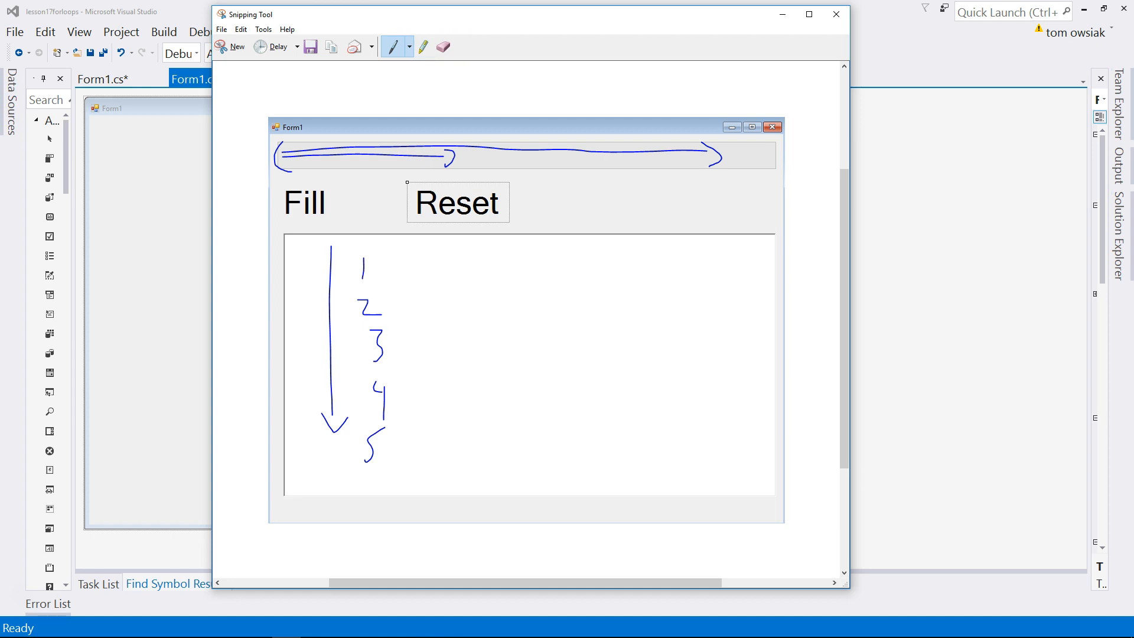
- Return to the designer, find ProgressBar in the Toolbox and place it across the top of Form1
key(alt+Tab)
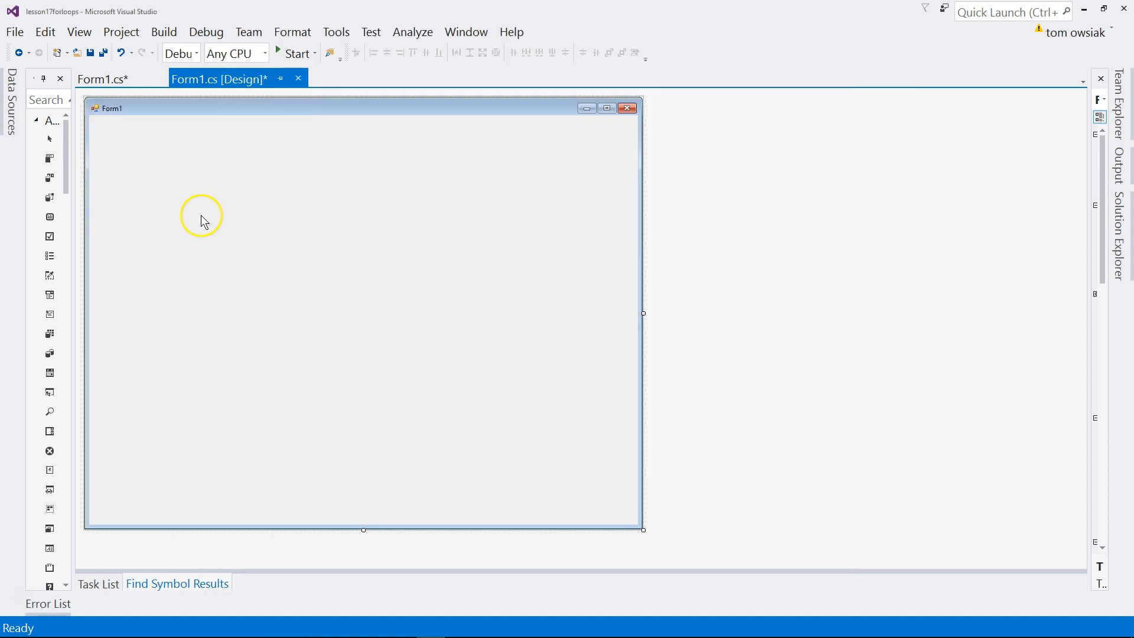
click(48, 99)
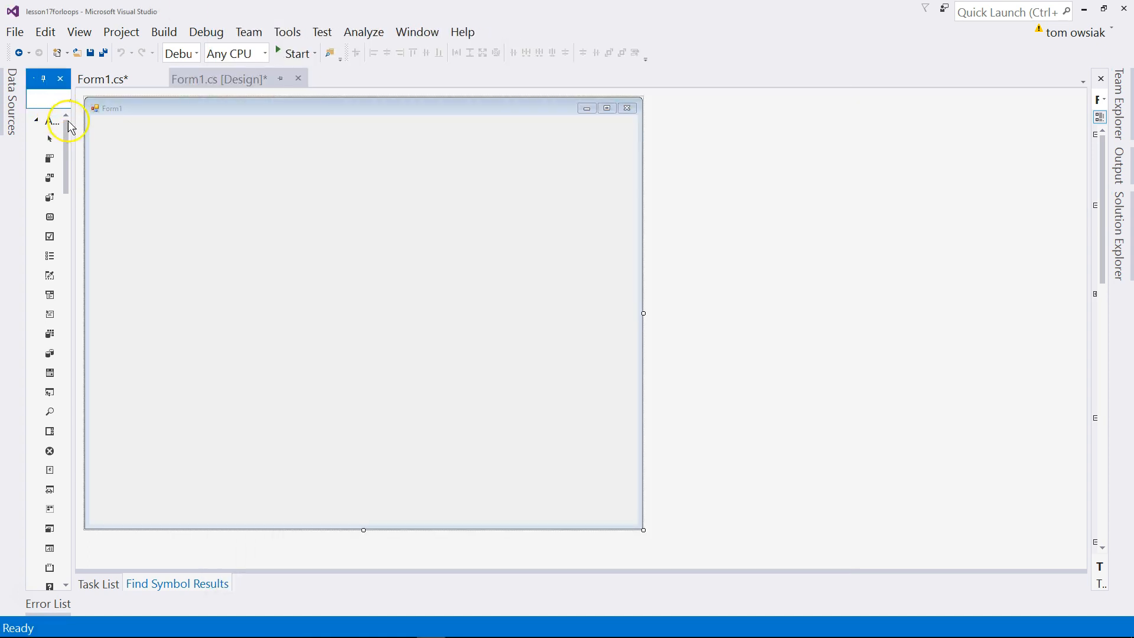
drag(74, 135, 193, 135)
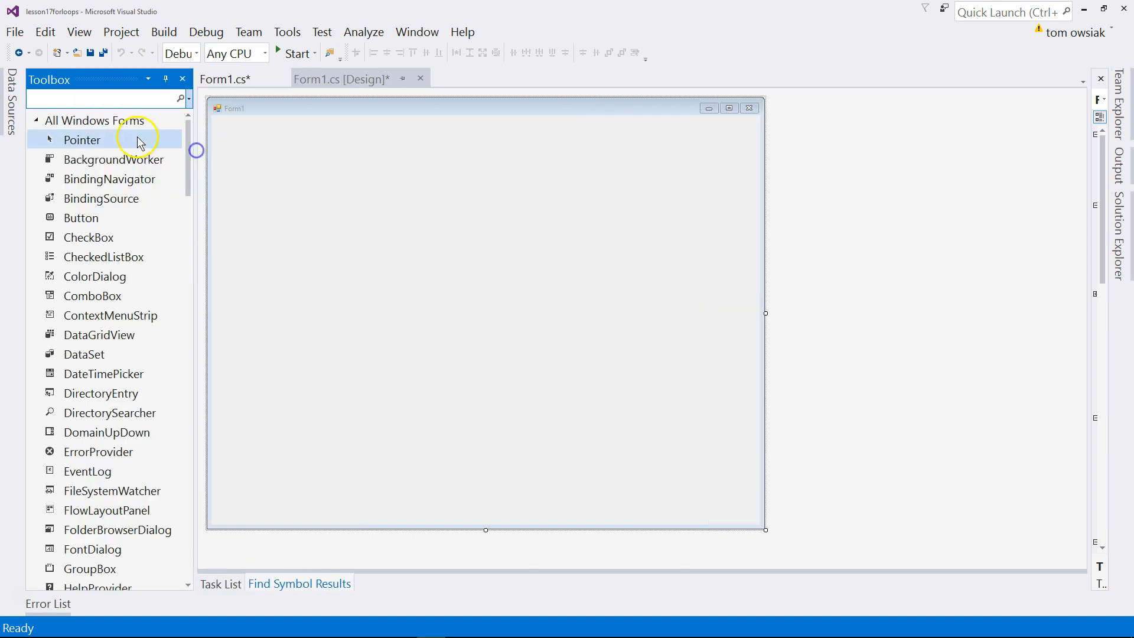
text(prog)
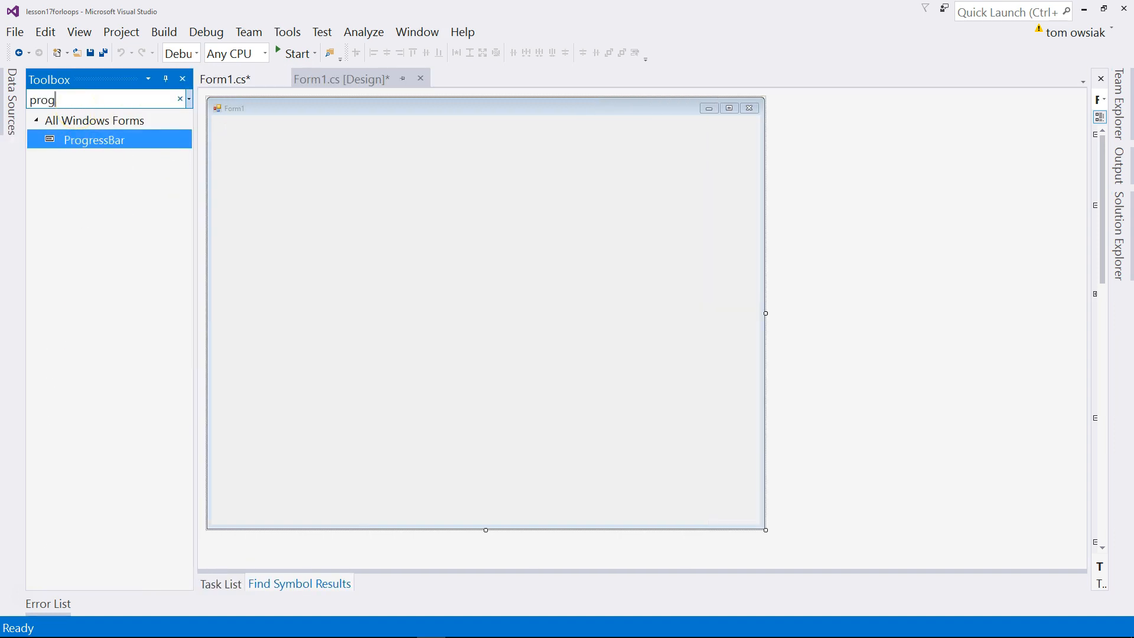
mouse_move(94, 140)
mouse_down()
mouse_move(227, 129)
mouse_move(754, 184)
mouse_up()
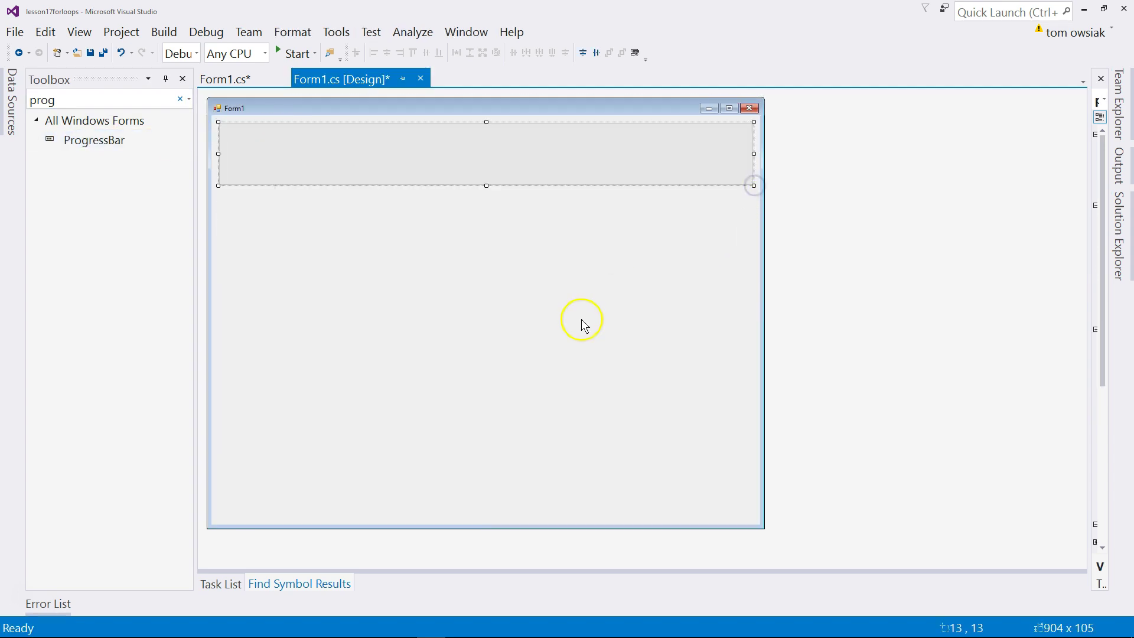
click(100, 100)
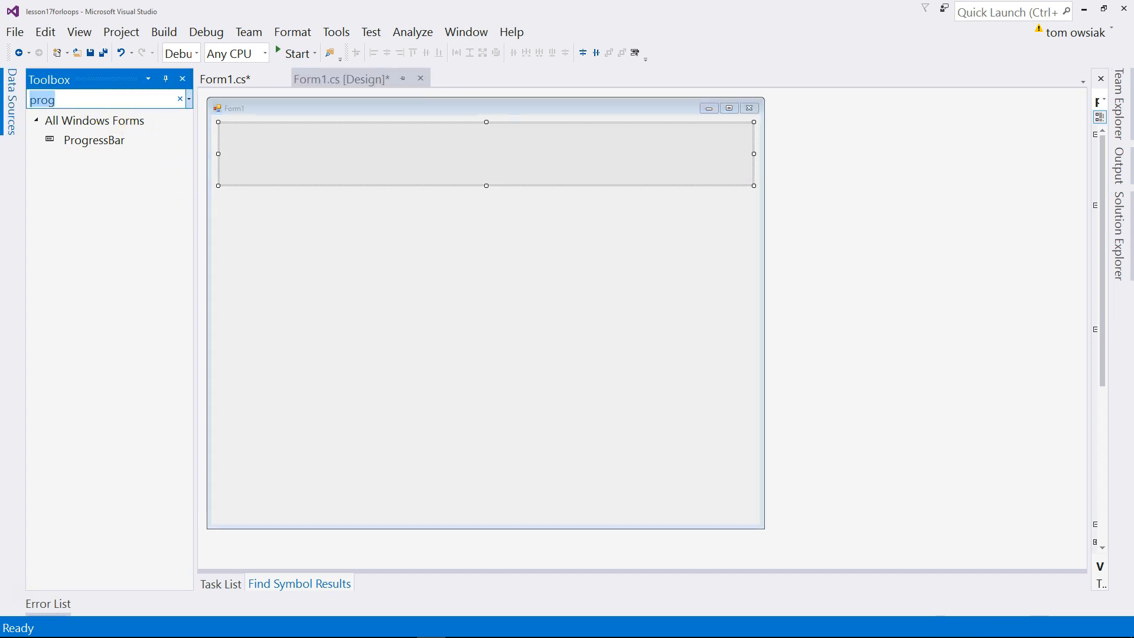
text(lab)
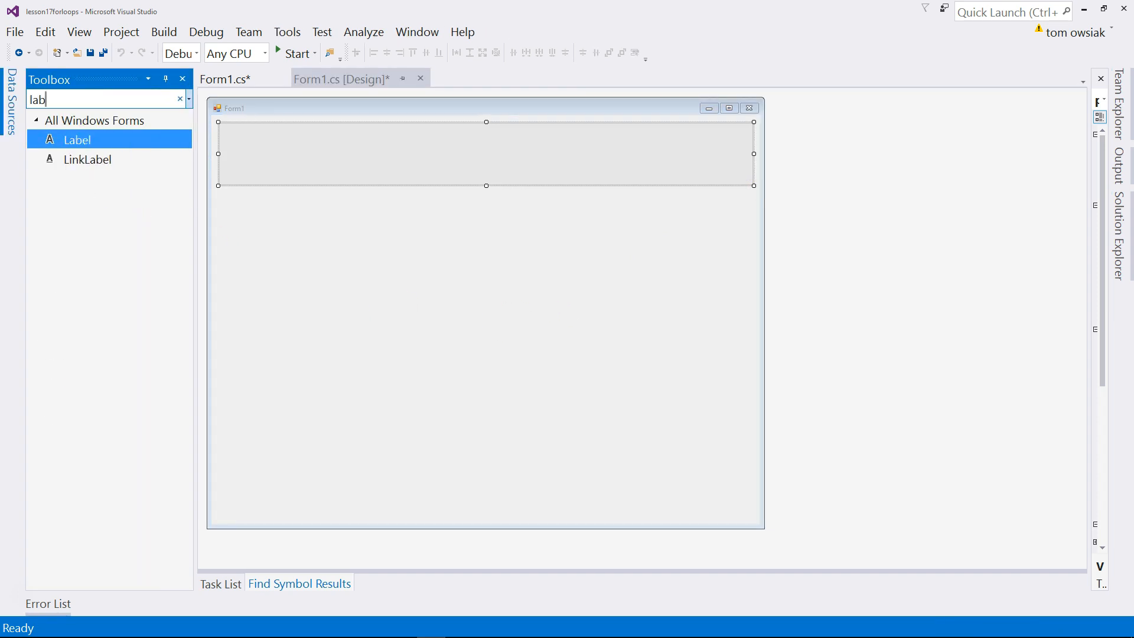
- Place a Label below the progress bar and lay out the Properties pane to read it
drag(77, 140, 227, 200)
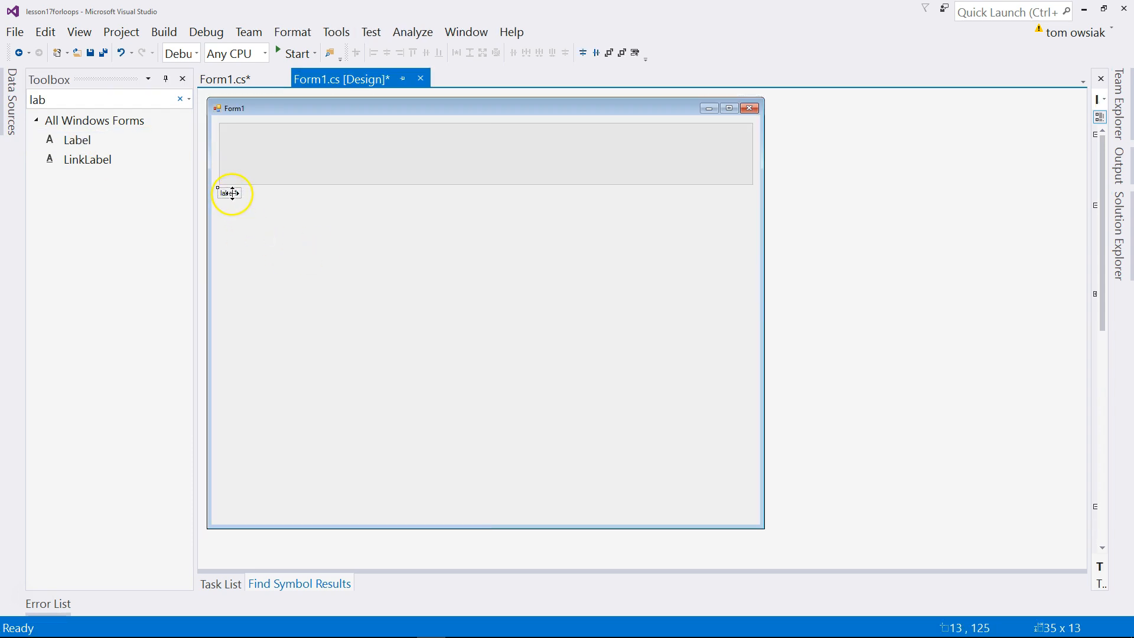
right_click(231, 193)
click(278, 418)
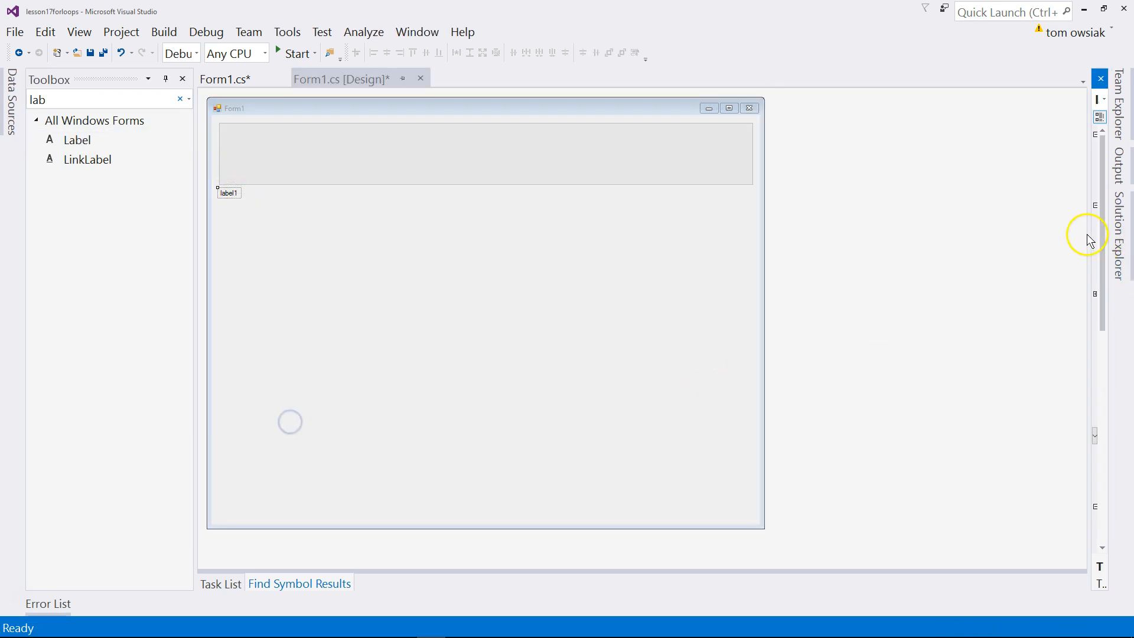
drag(1090, 242, 805, 248)
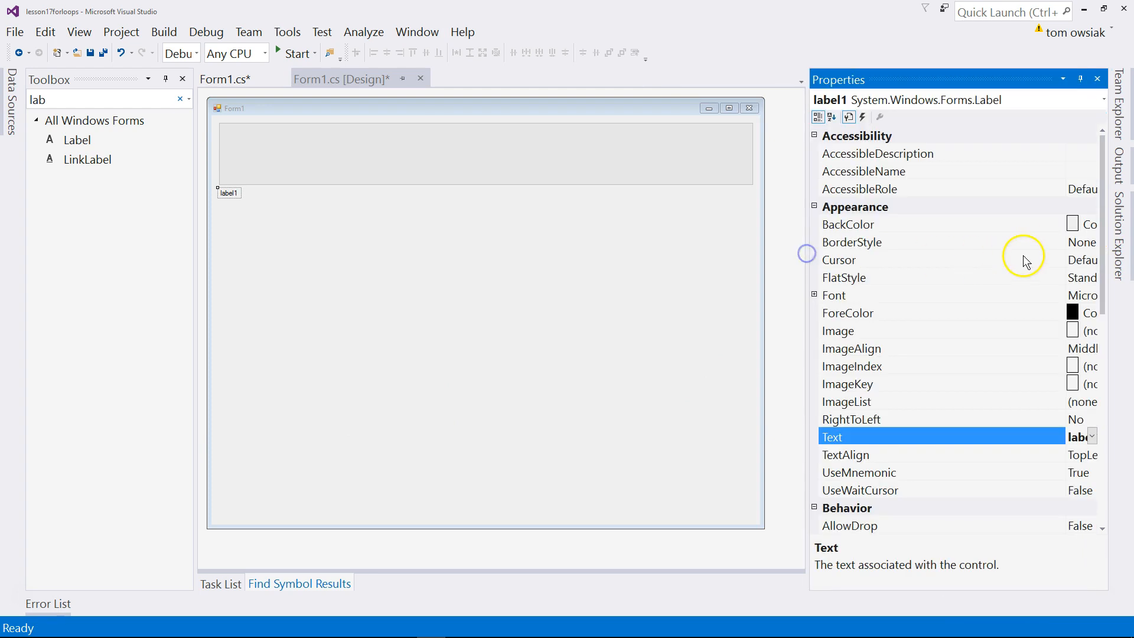
drag(1067, 232, 964, 242)
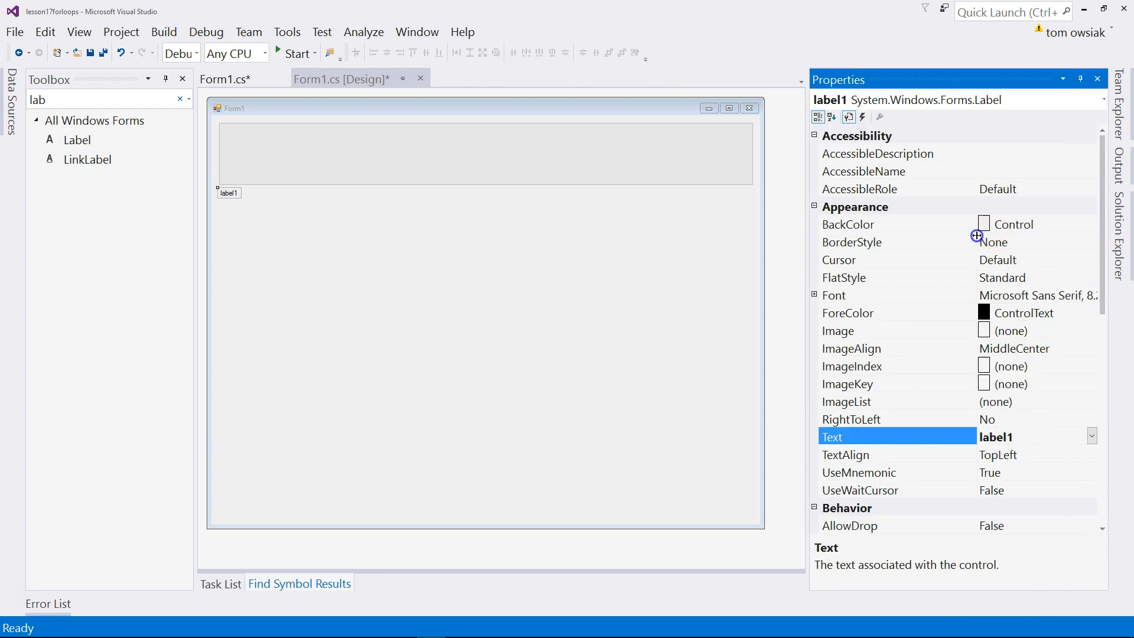
click(188, 197)
drag(195, 194, 76, 194)
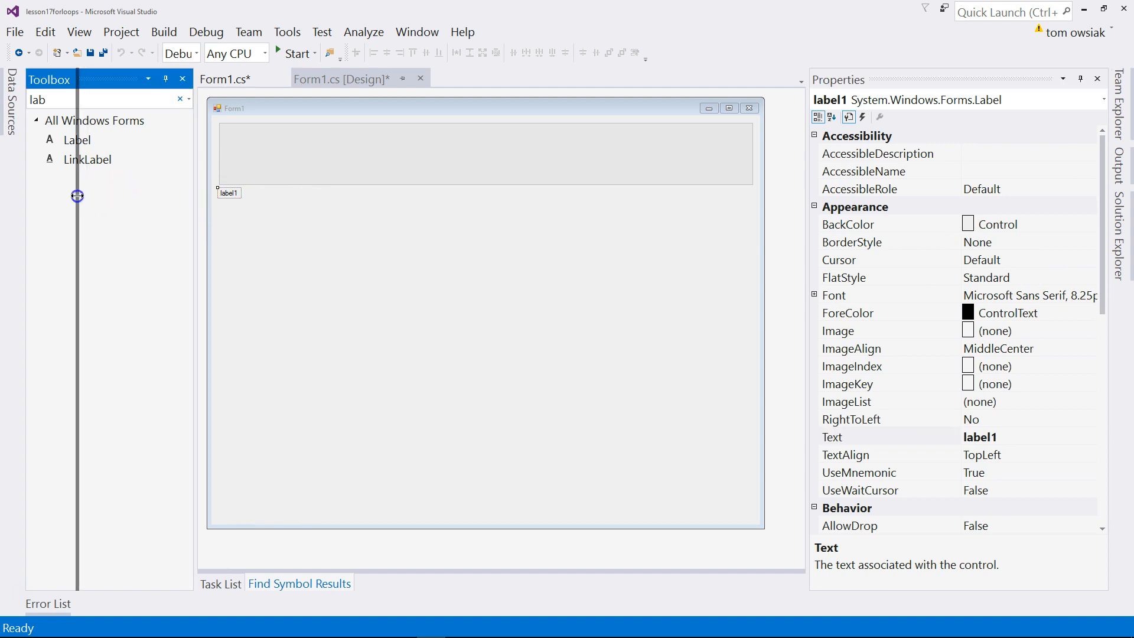
drag(807, 183, 687, 183)
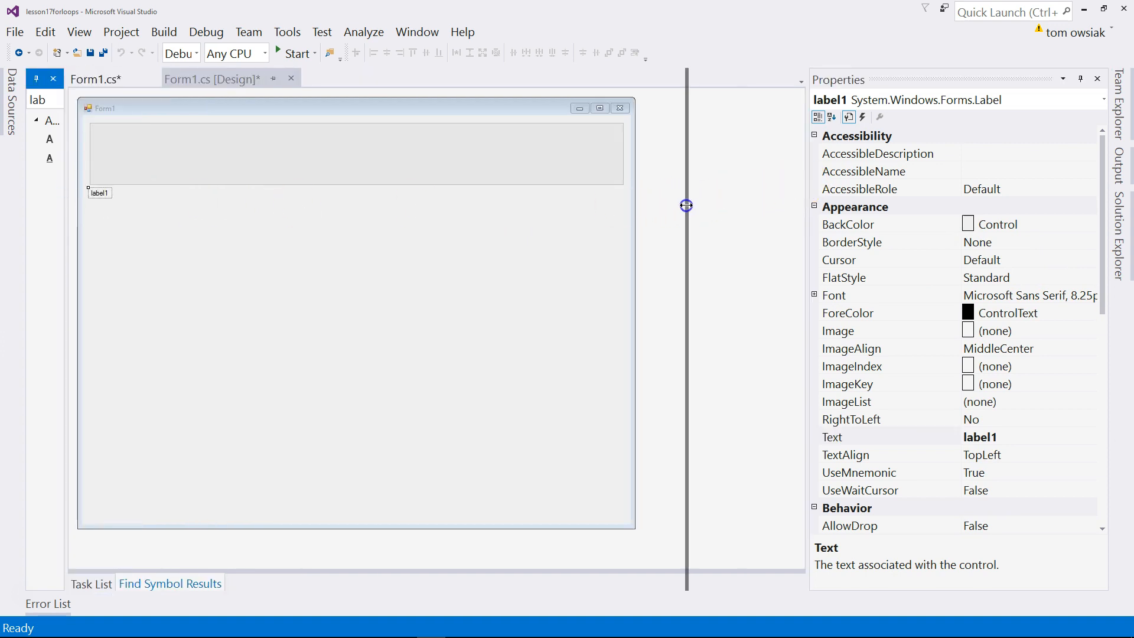
- Set the label's Font to 40pt and select its Text to rename it Fill
click(1030, 296)
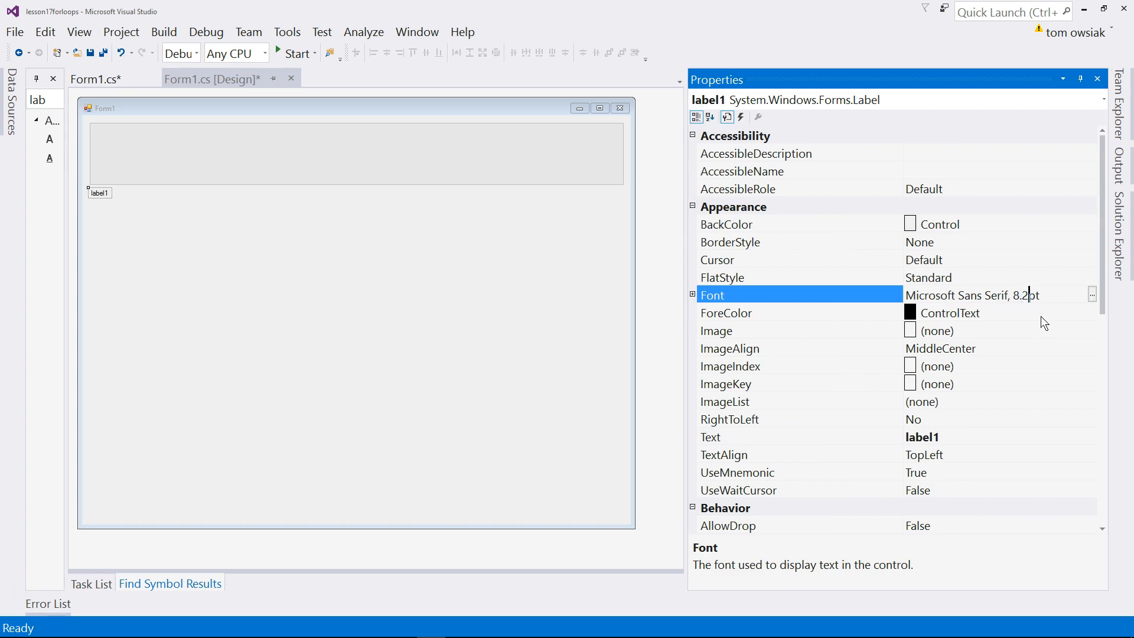
text(40)
key(Return)
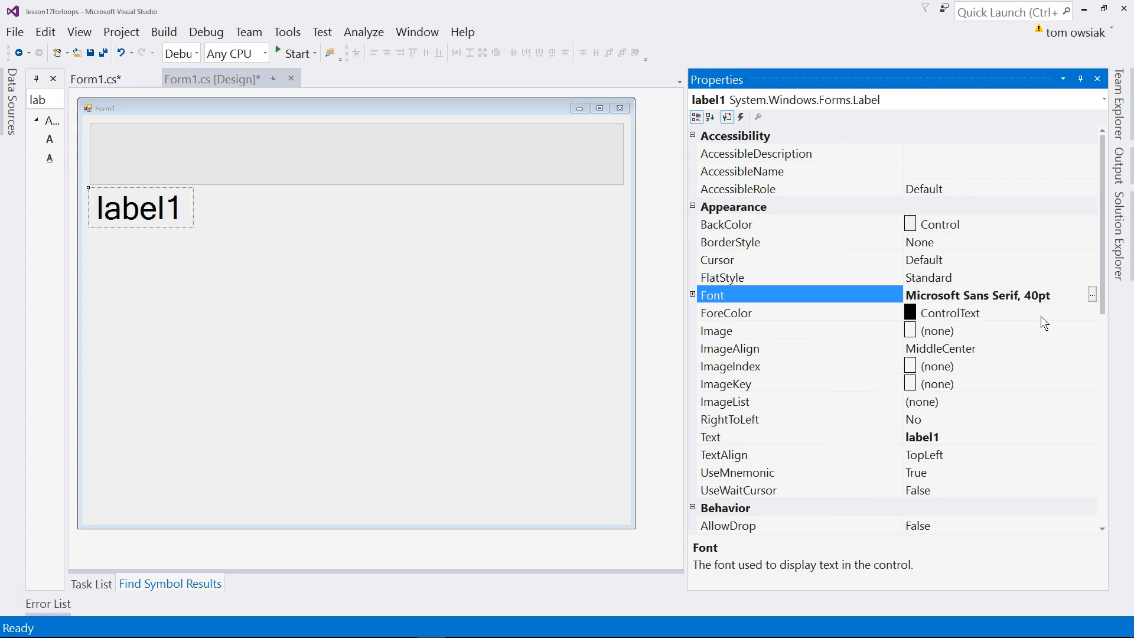
click(1008, 434)
click(945, 455)
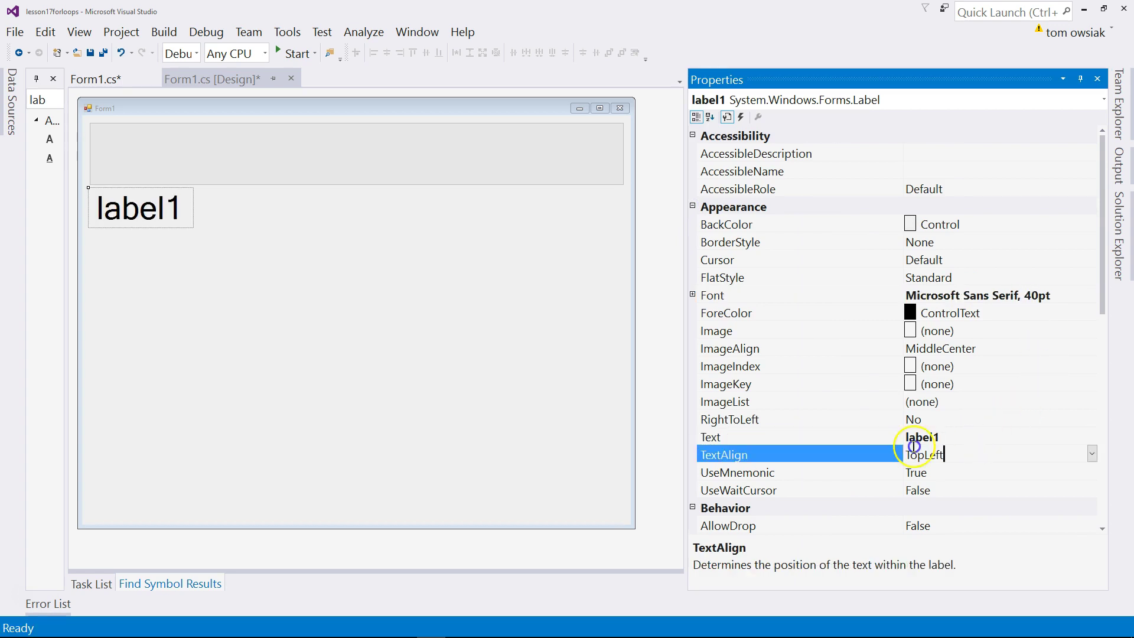
double_click(954, 438)
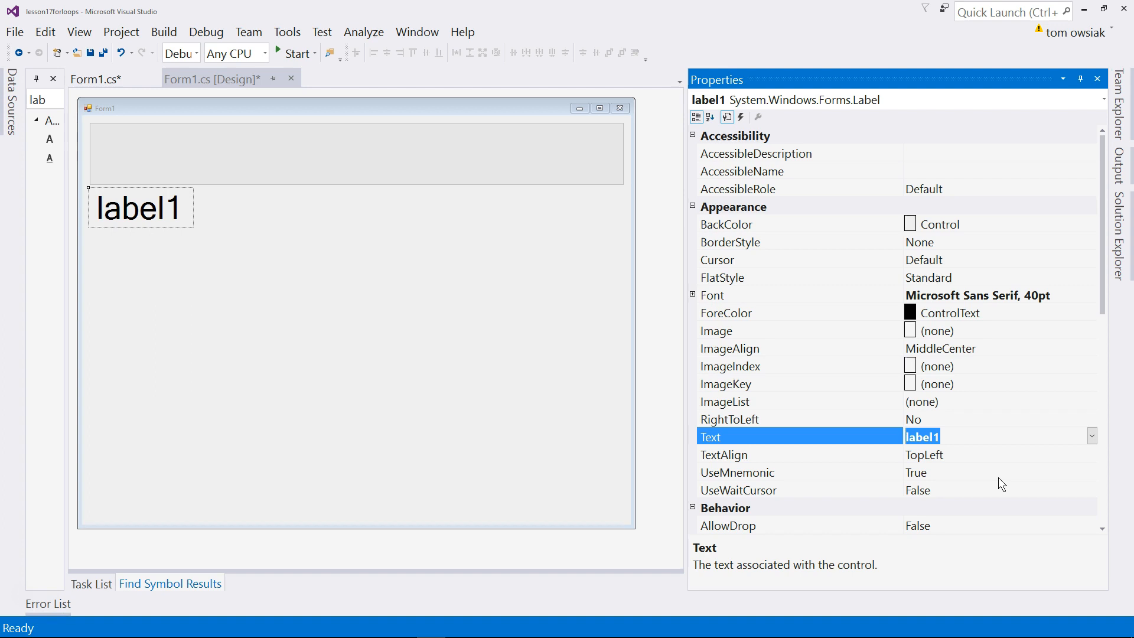
text(Fill)
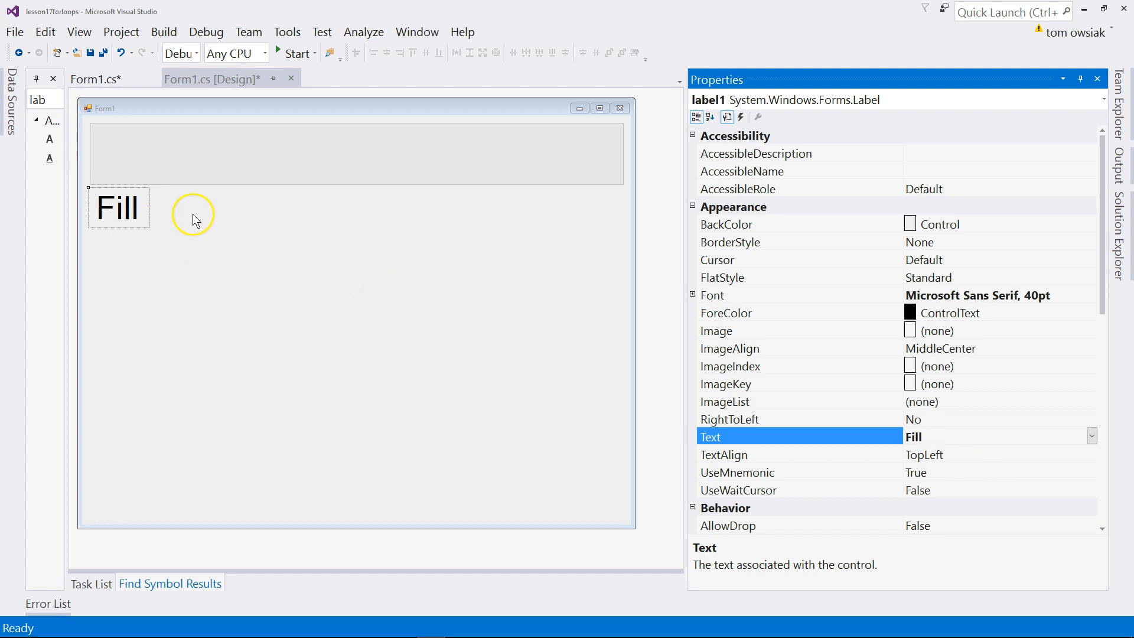
- Duplicate the Fill label and move the copy beside the original
right_click(128, 205)
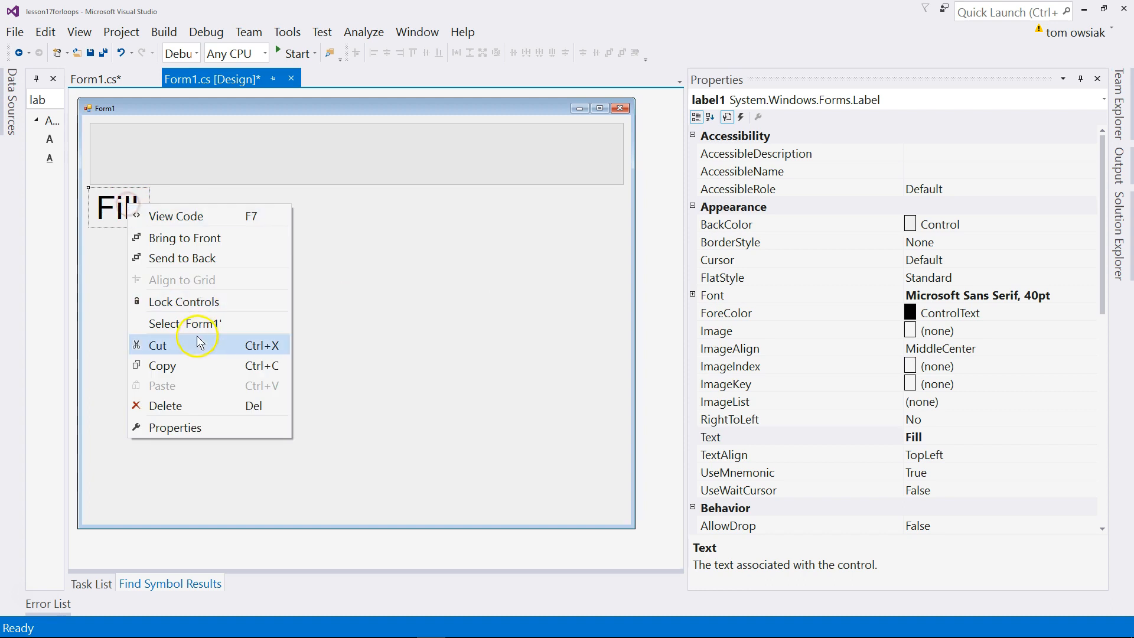
click(195, 363)
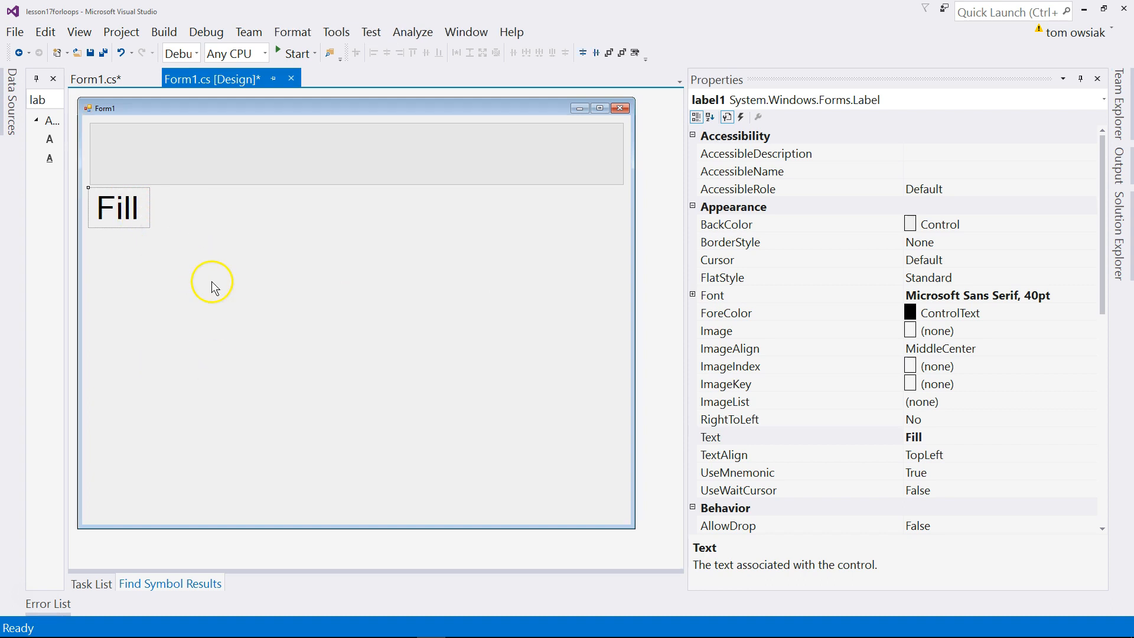
key(ctrl+v)
drag(354, 321, 308, 210)
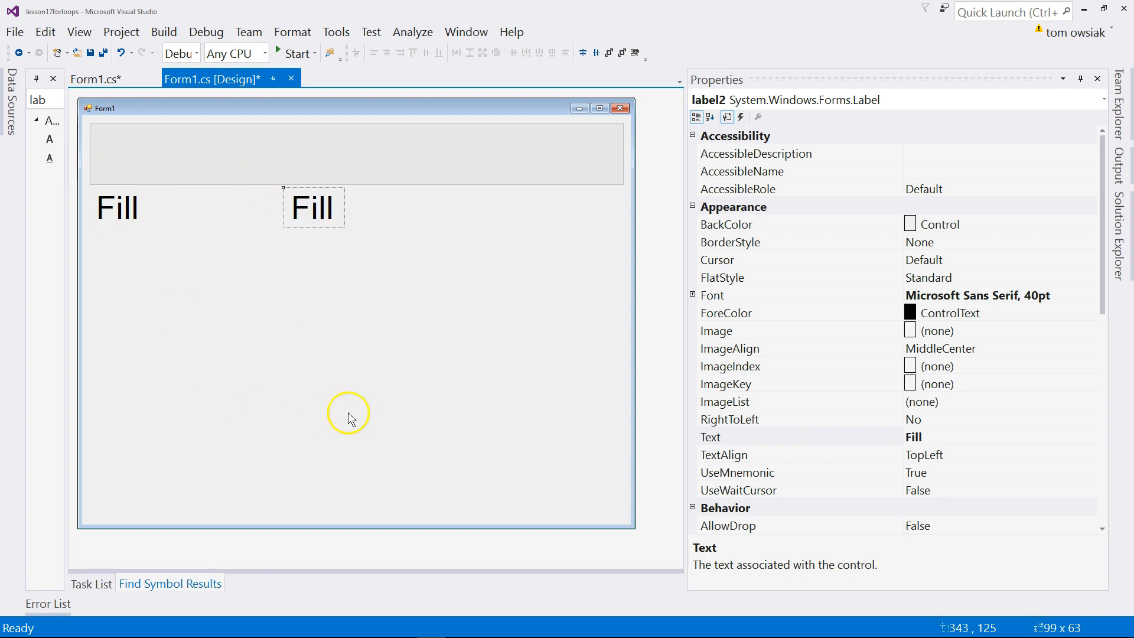
- Change the copied label's Text property to Reset
right_click(309, 210)
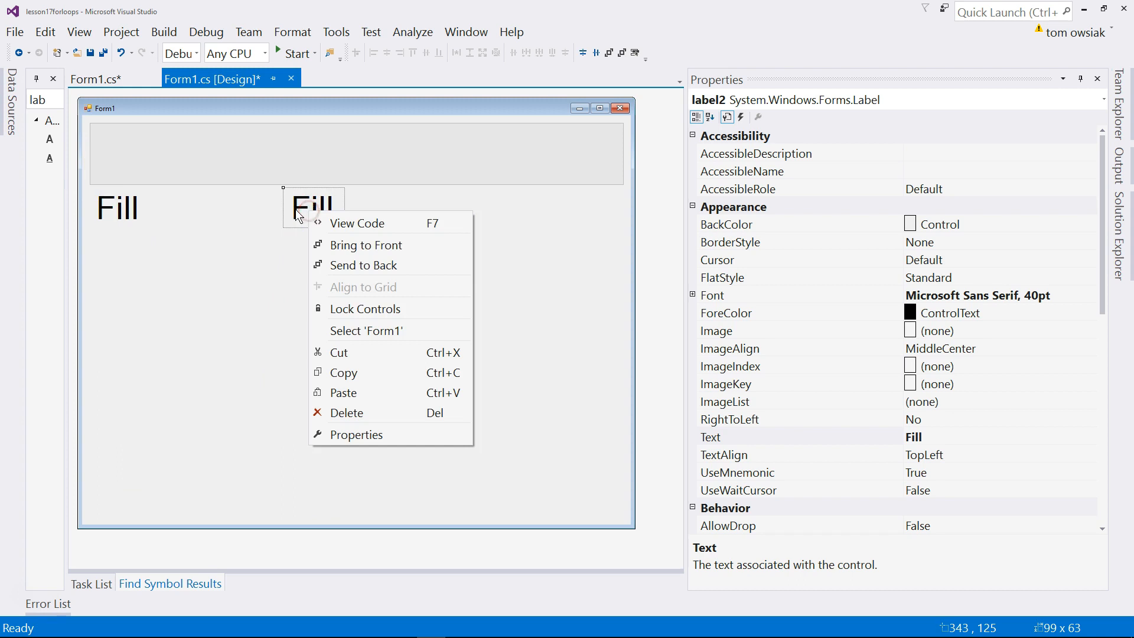
key(Escape)
click(930, 436)
double_click(931, 437)
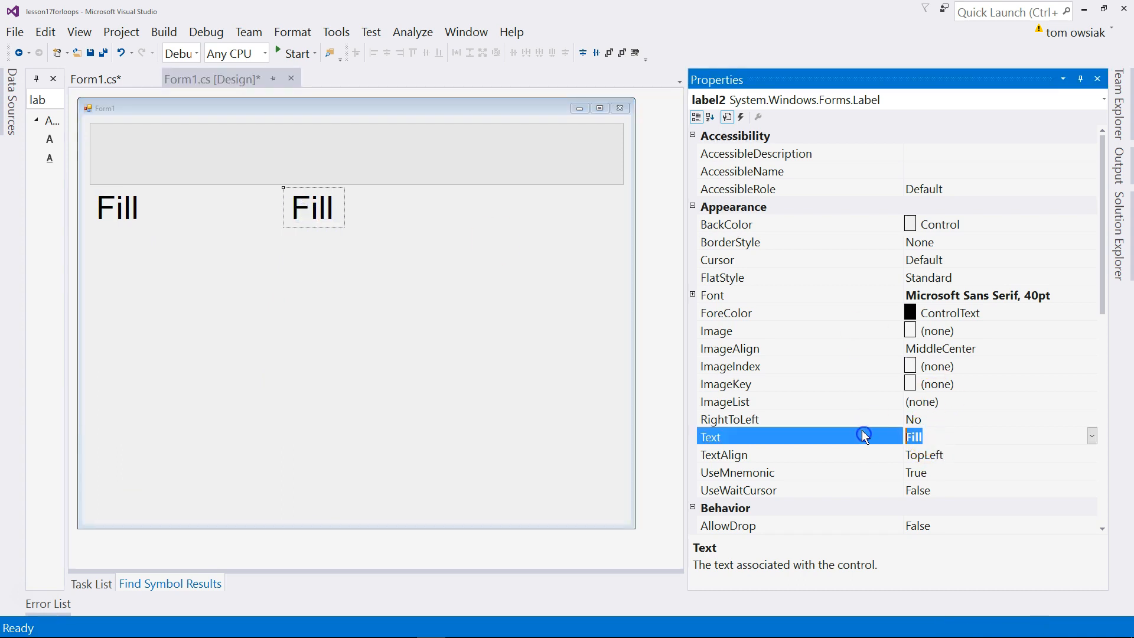
text(Reset)
key(Return)
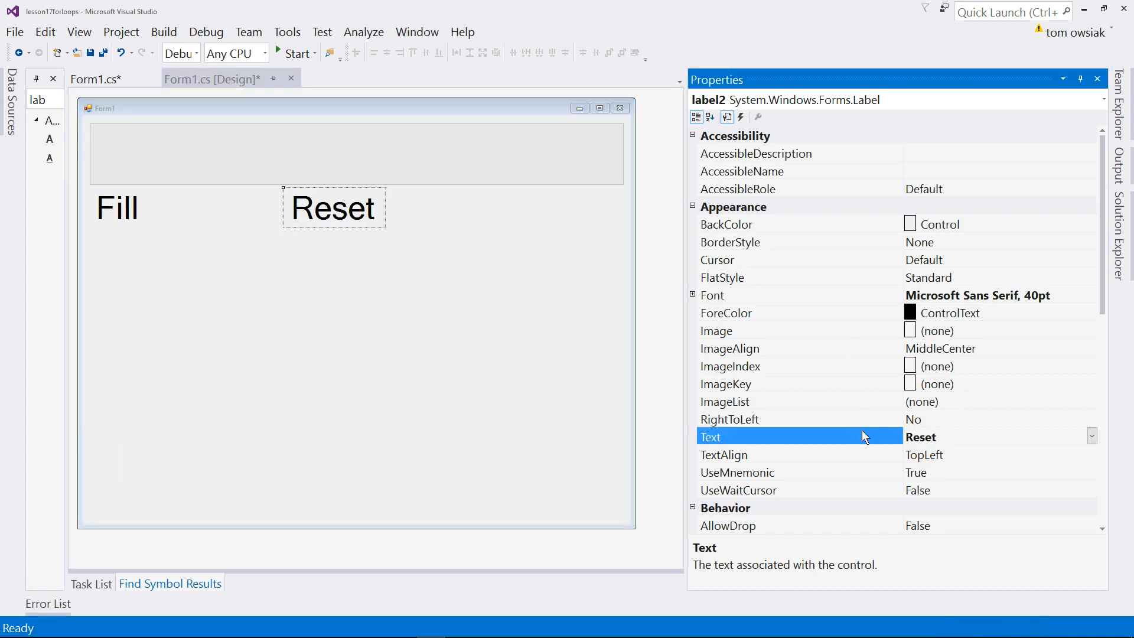
click(557, 407)
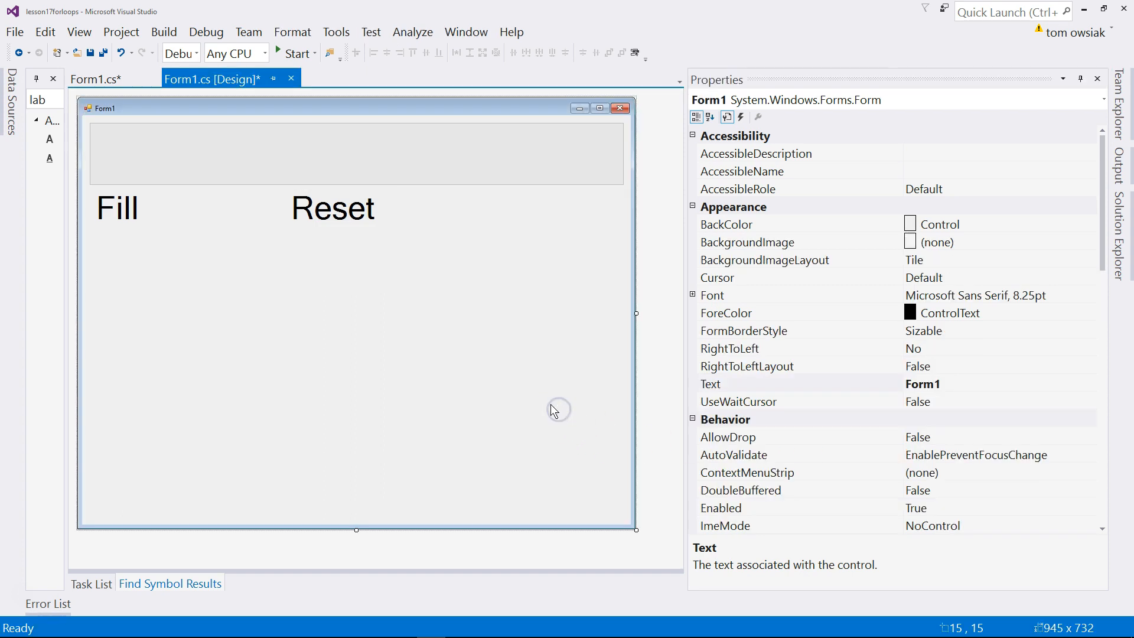
- Add a RichTextBox spanning the lower form and line up the Fill and Reset labels
double_click(37, 100)
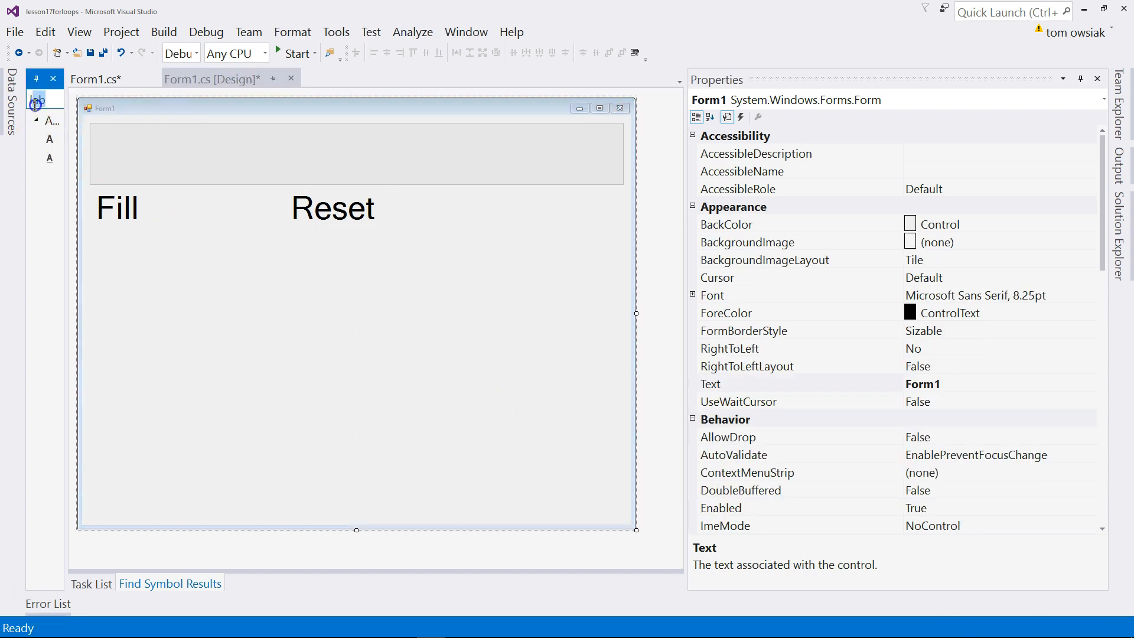
text(rich)
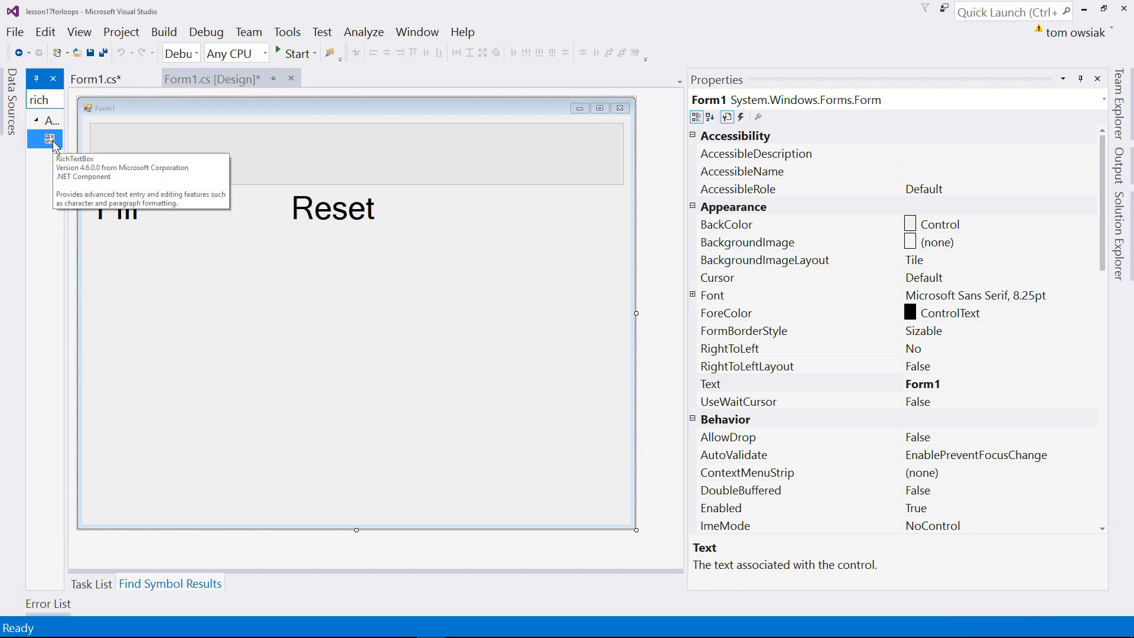
drag(53, 141, 97, 254)
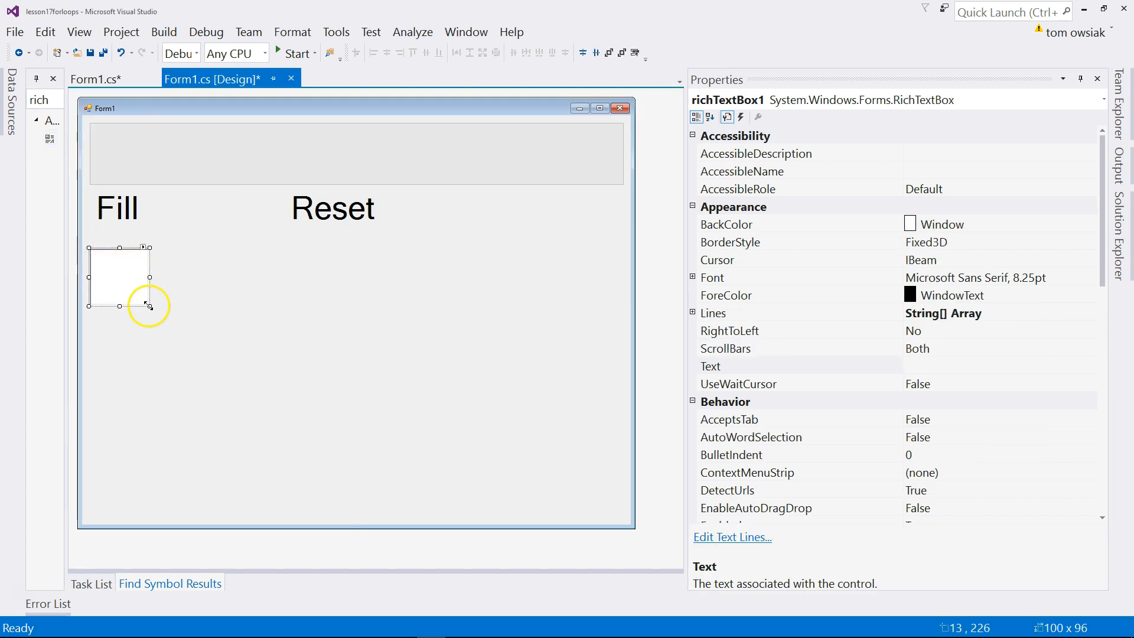
mouse_move(147, 309)
mouse_down()
mouse_move(436, 465)
mouse_move(625, 506)
mouse_up()
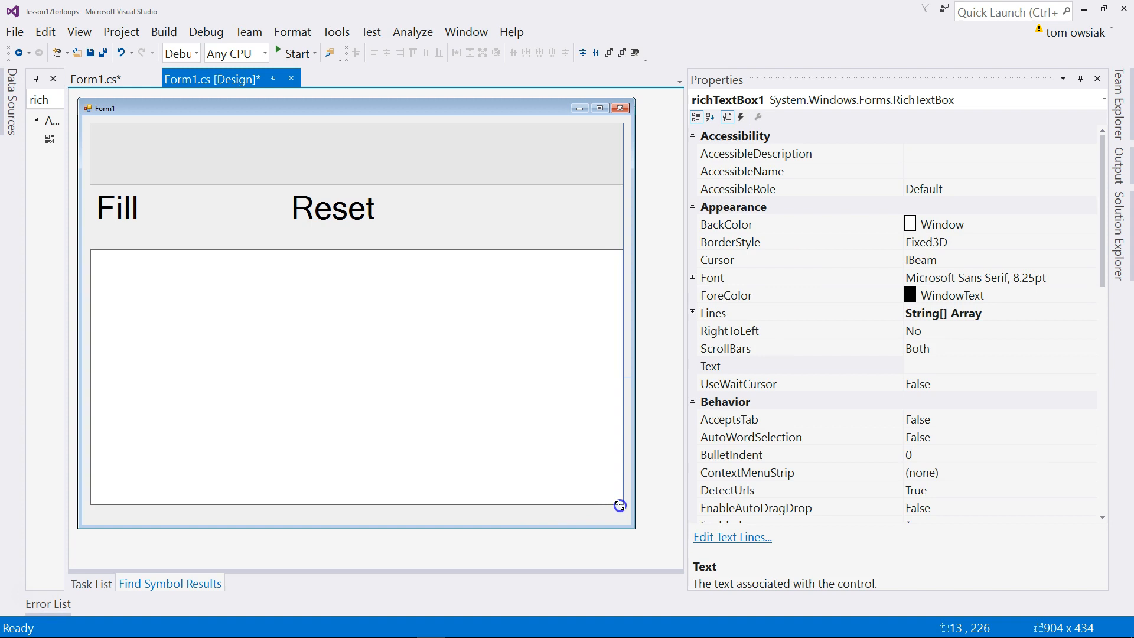
drag(117, 209, 111, 219)
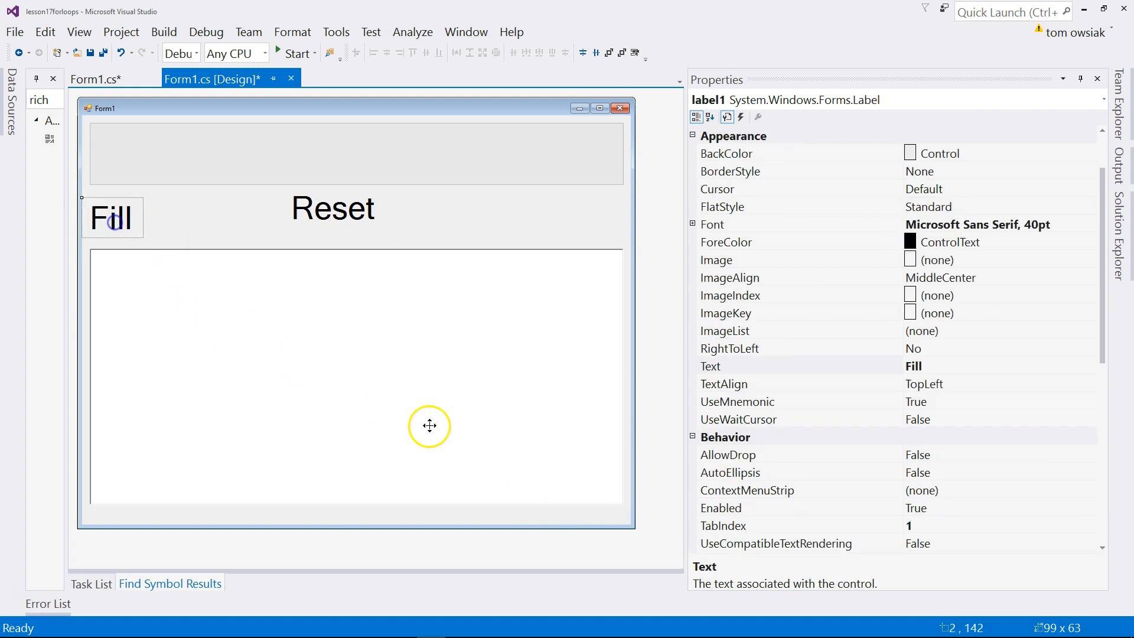
drag(335, 209, 332, 218)
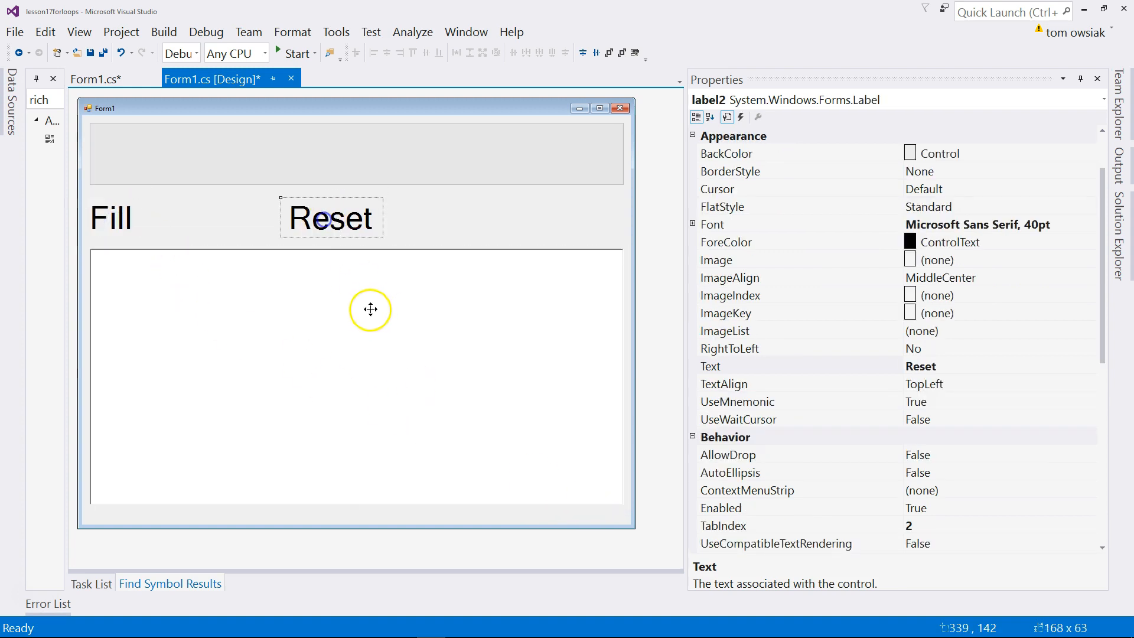
- Give the rich text box a 40pt font and run the app
right_click(372, 311)
click(470, 217)
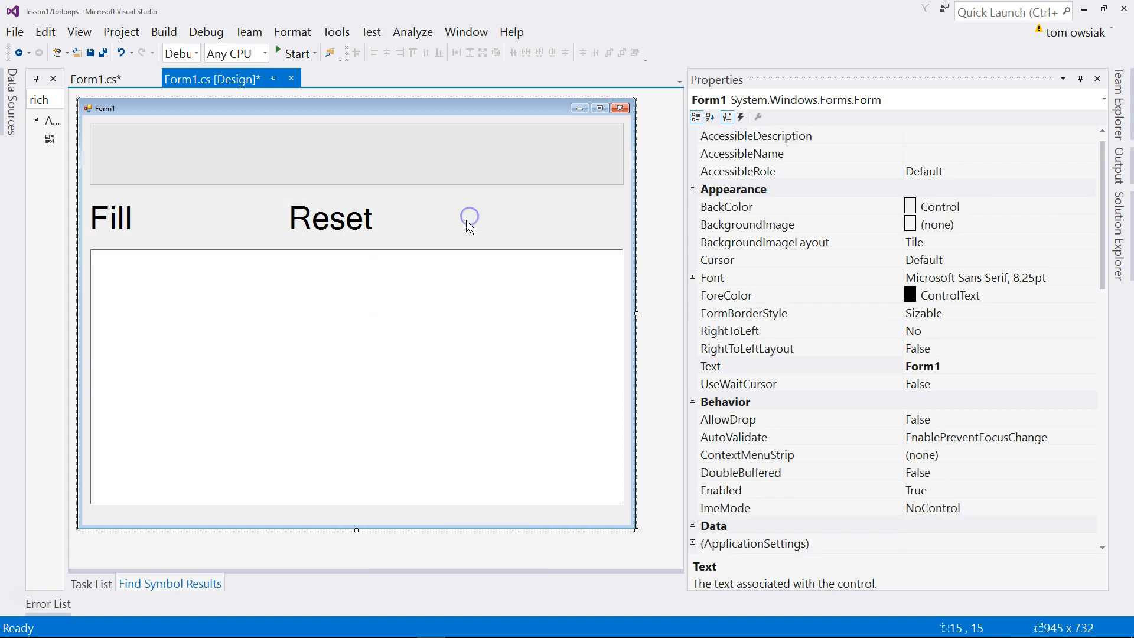
click(430, 294)
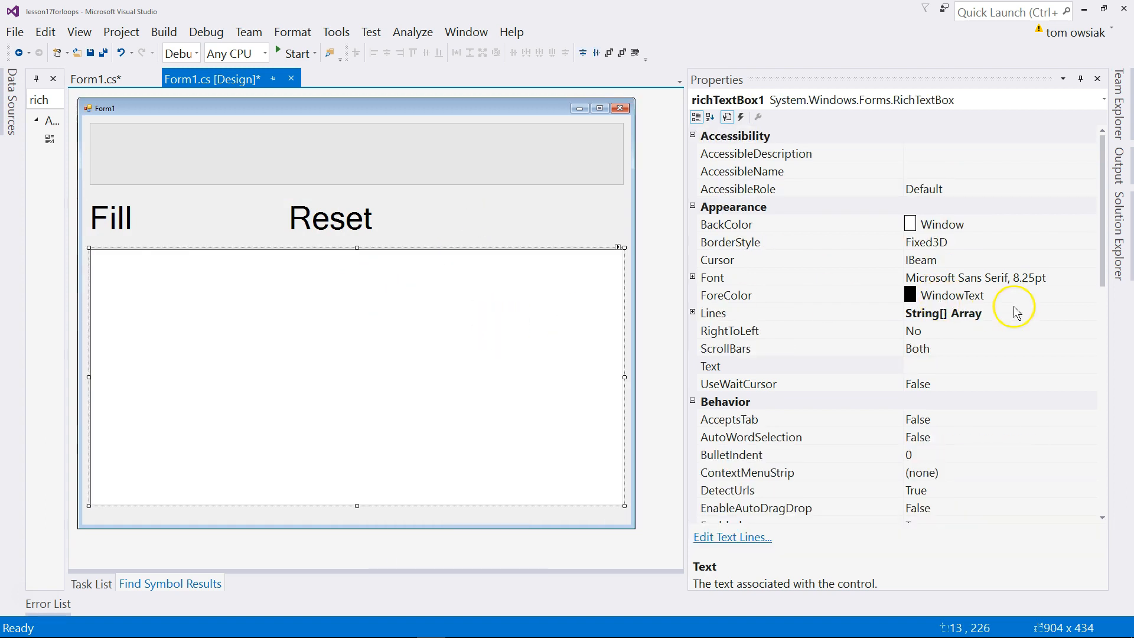
click(1036, 277)
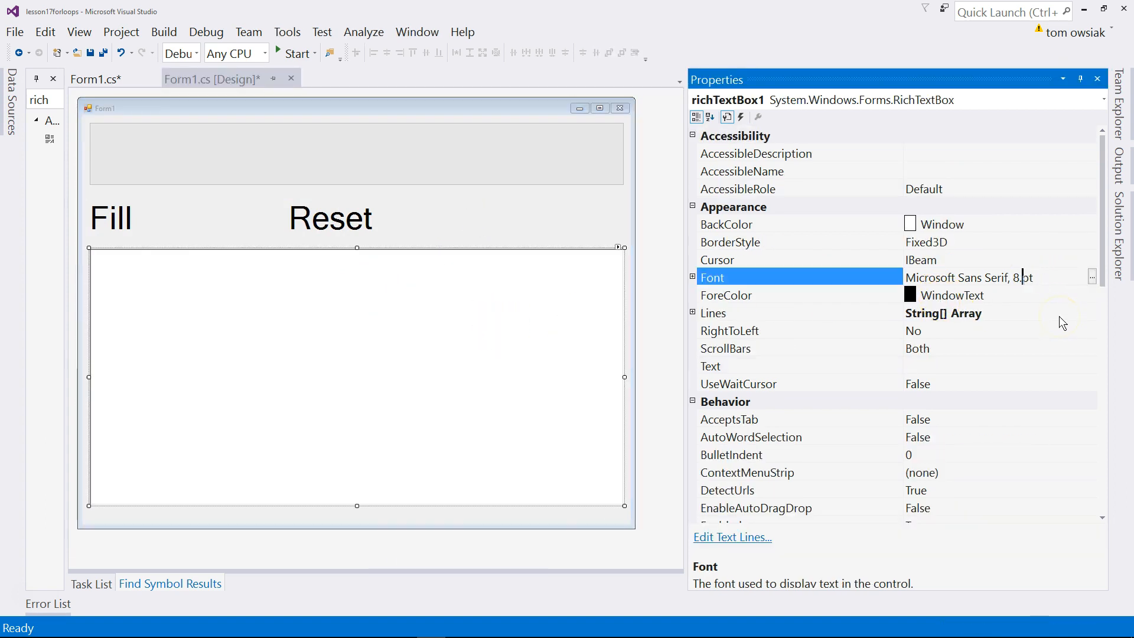
key(BackSpace)
key(BackSpace)
key(BackSpace)
text(40)
key(Return)
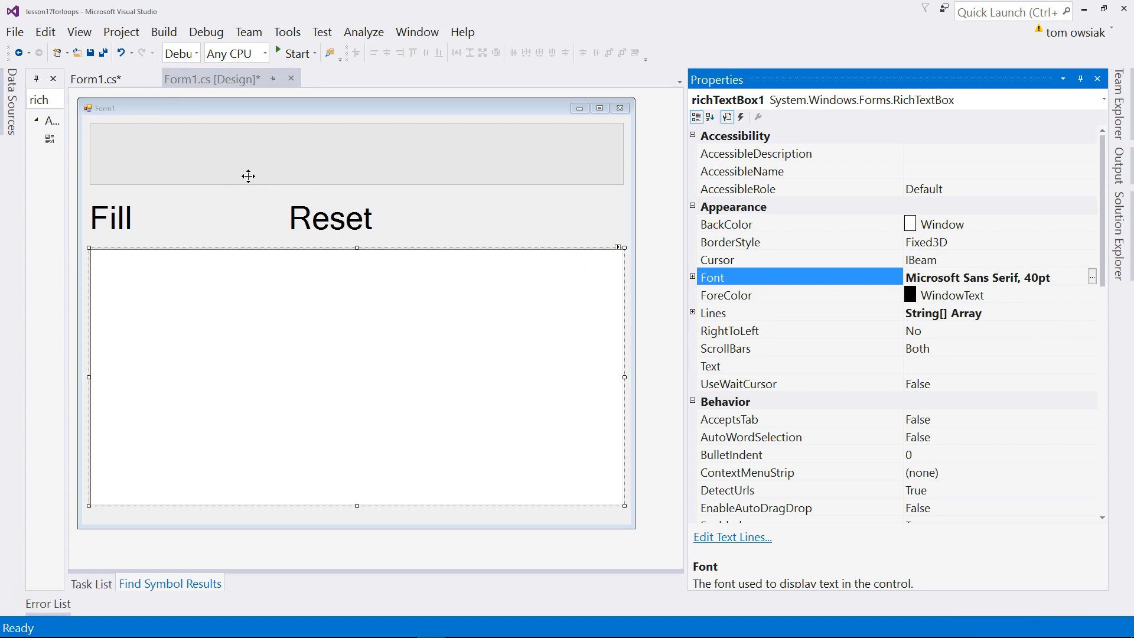
click(293, 54)
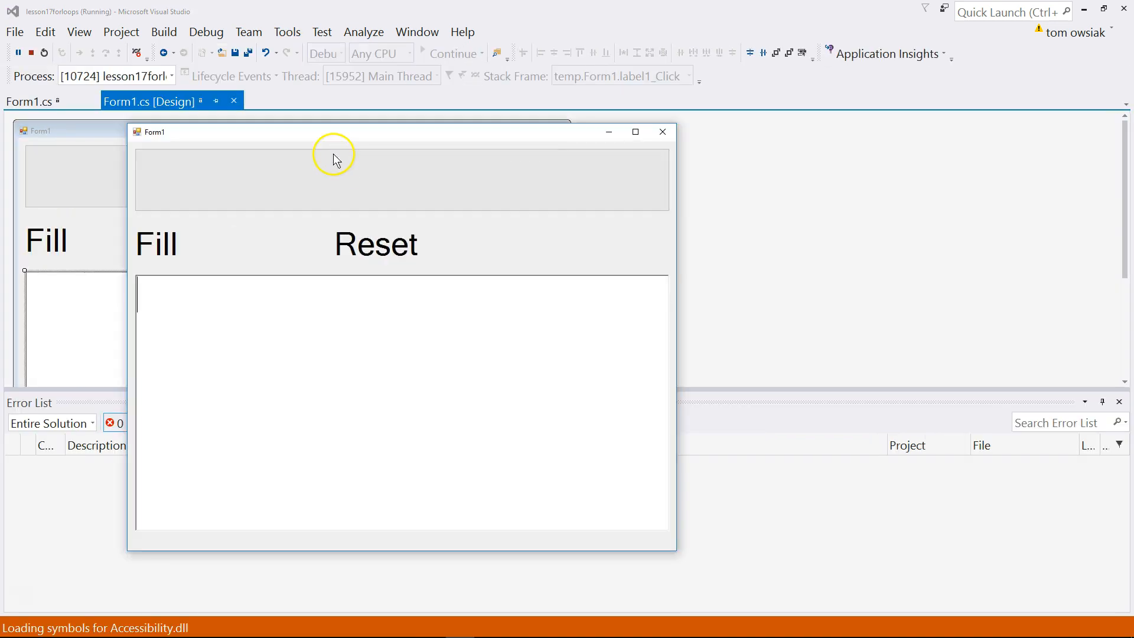
drag(339, 133, 432, 120)
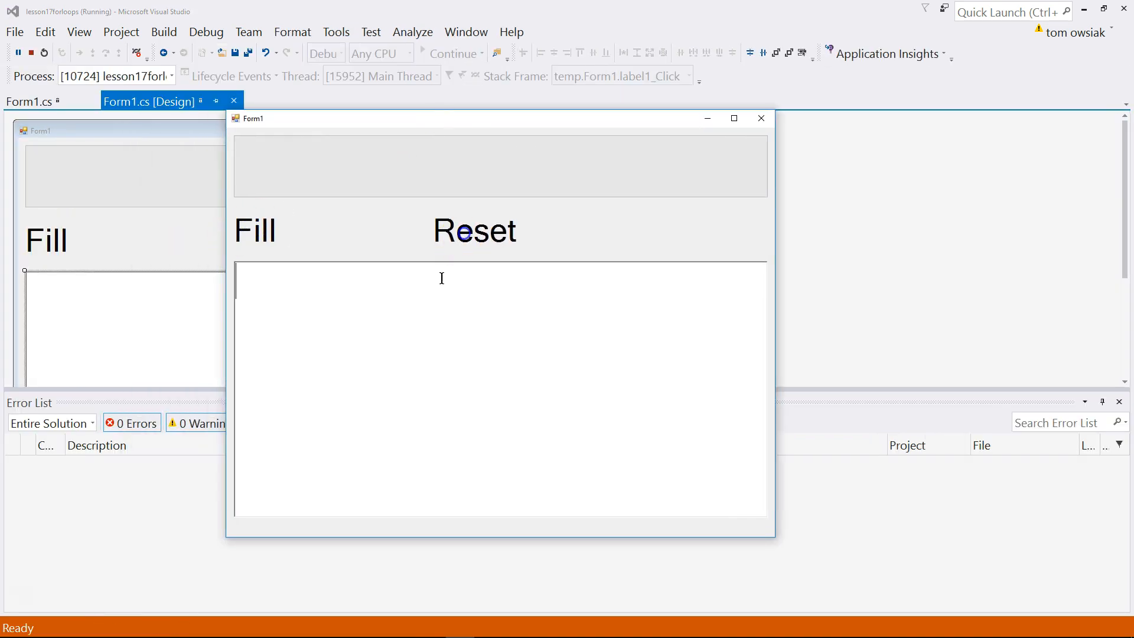
click(423, 289)
text(hjkjhkjhkjl)
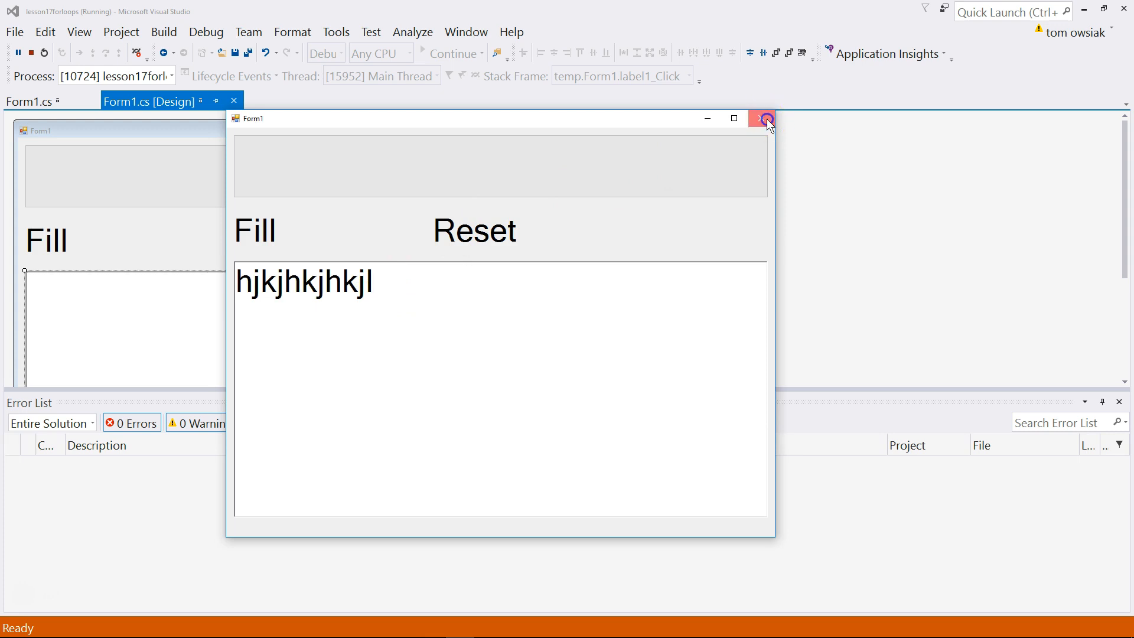
click(767, 119)
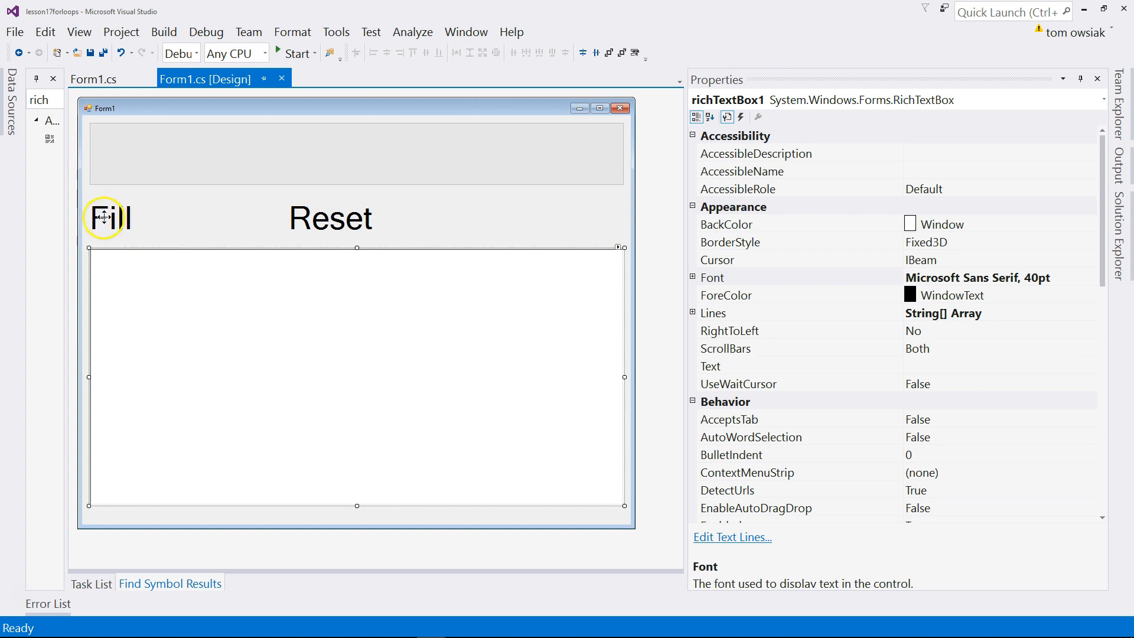
- Narrow the Properties pane and select the progress bar to show its settings
click(100, 209)
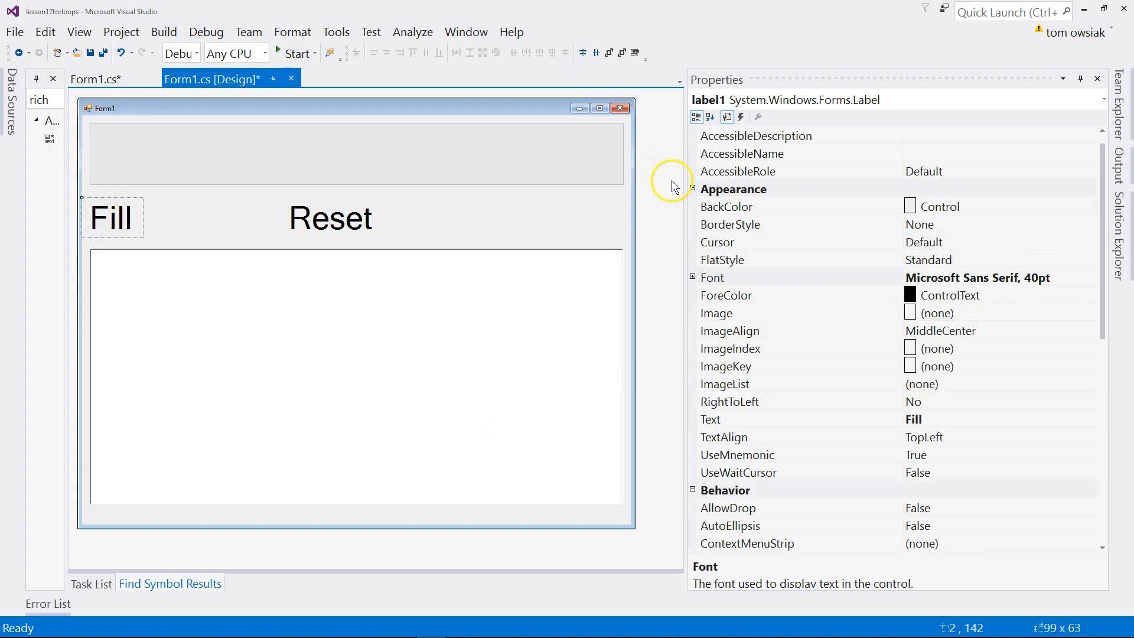
drag(684, 209, 745, 213)
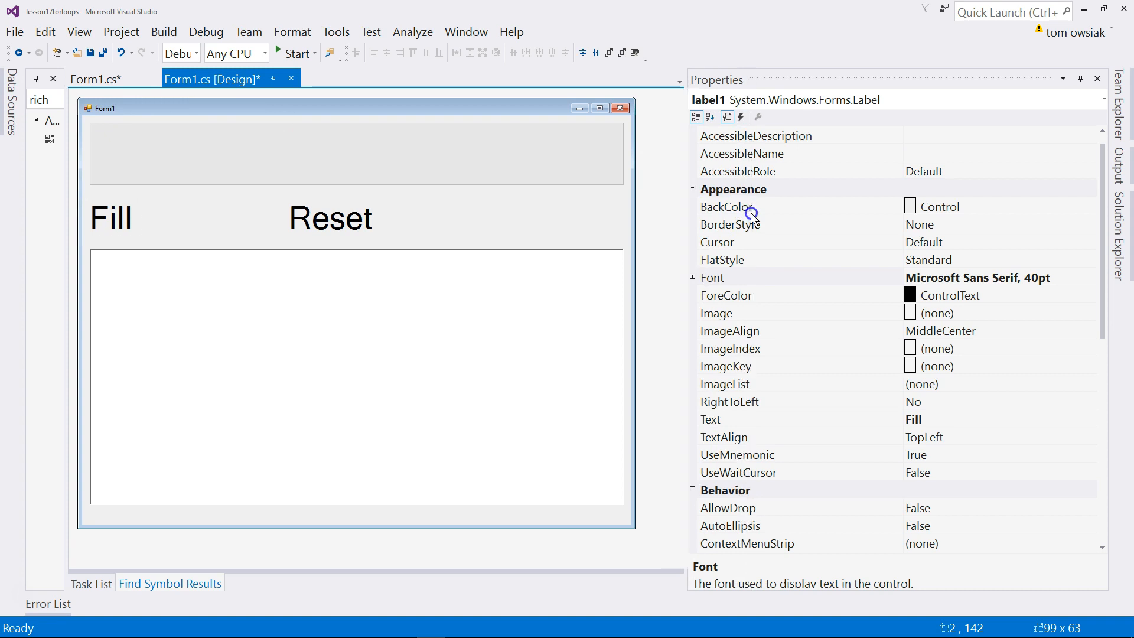
click(349, 153)
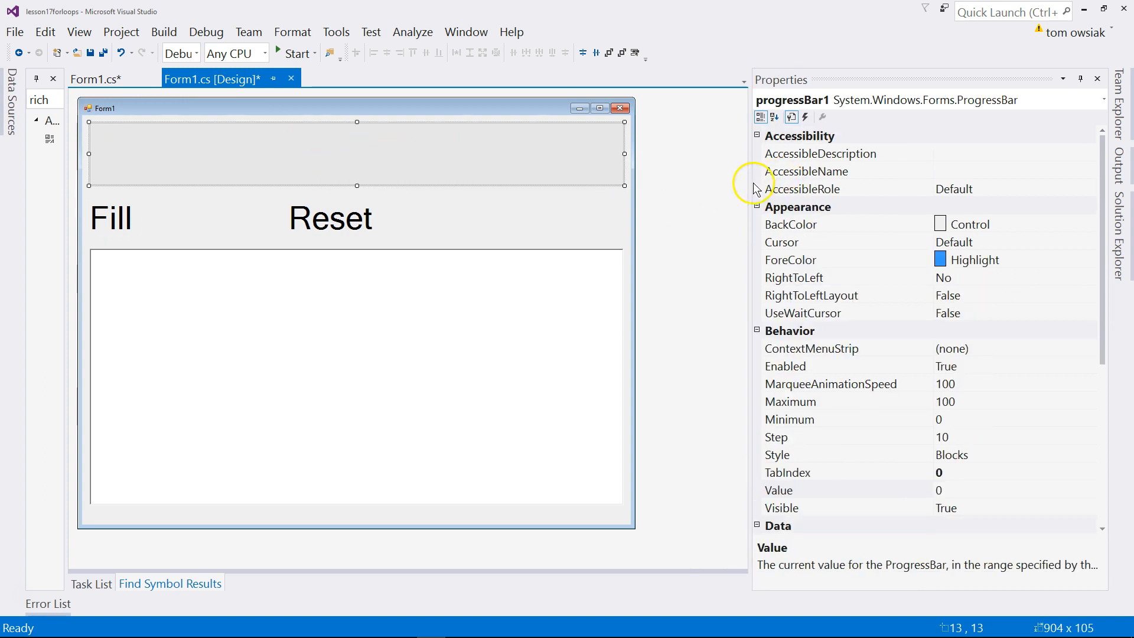
- Review the progress bar's Maximum 100, Minimum 0 and Step 1, then switch to the code file
drag(749, 191, 651, 196)
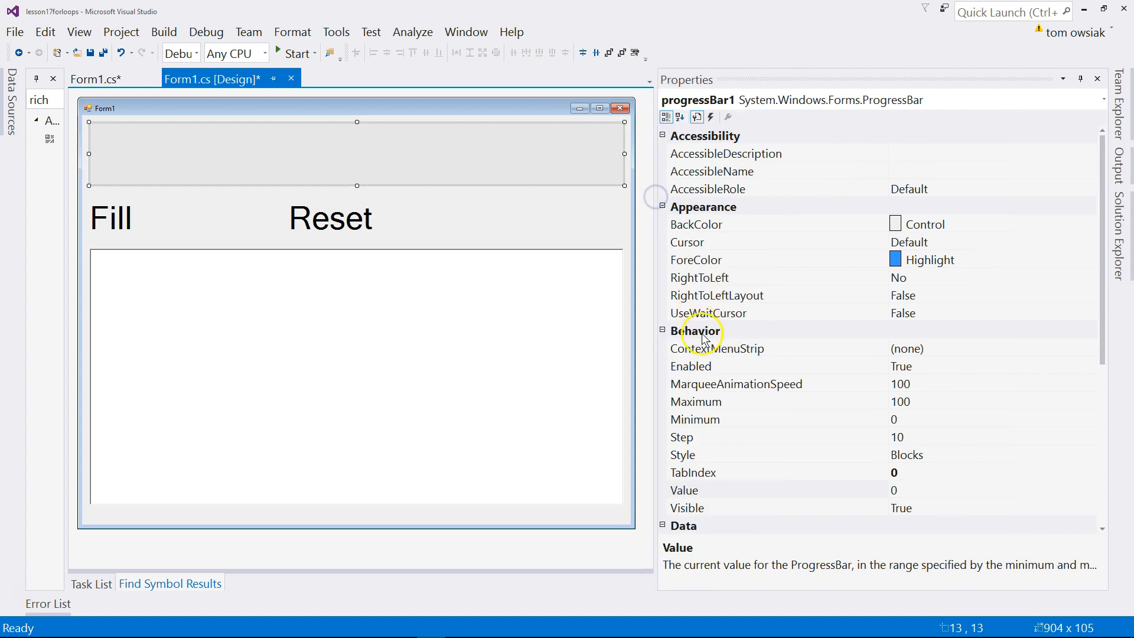
click(662, 206)
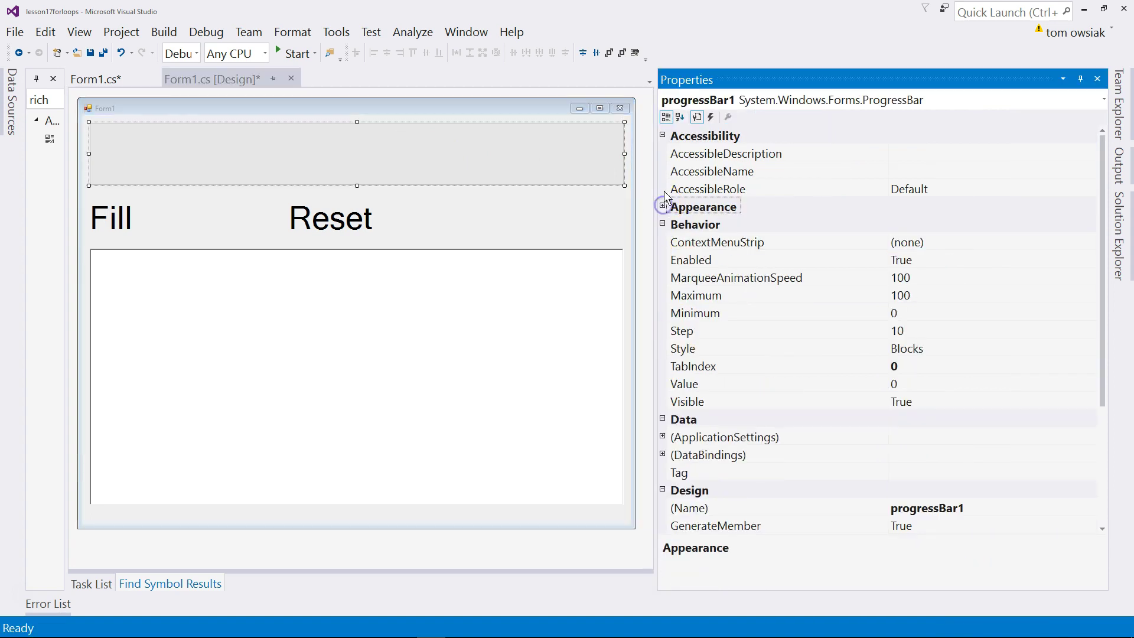
click(662, 136)
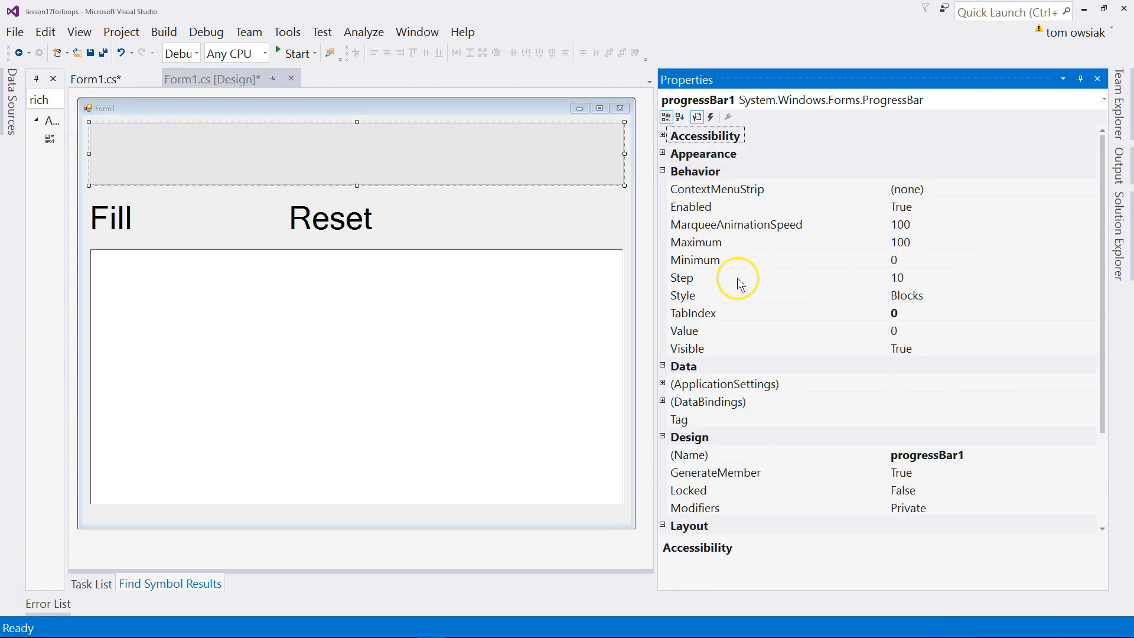
click(722, 243)
double_click(901, 242)
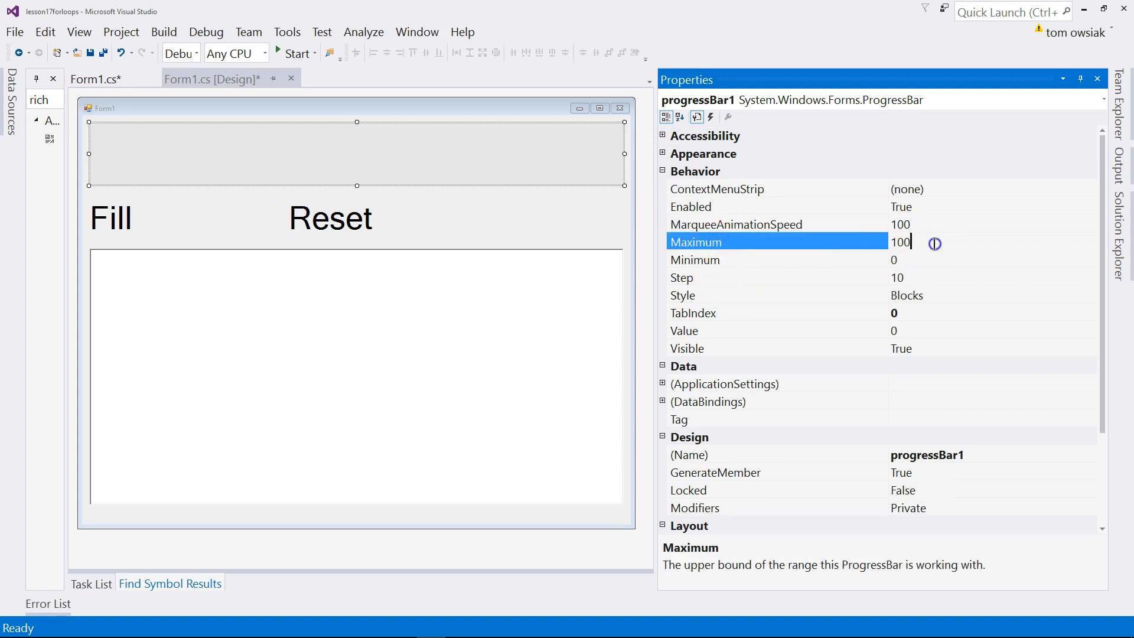
double_click(932, 260)
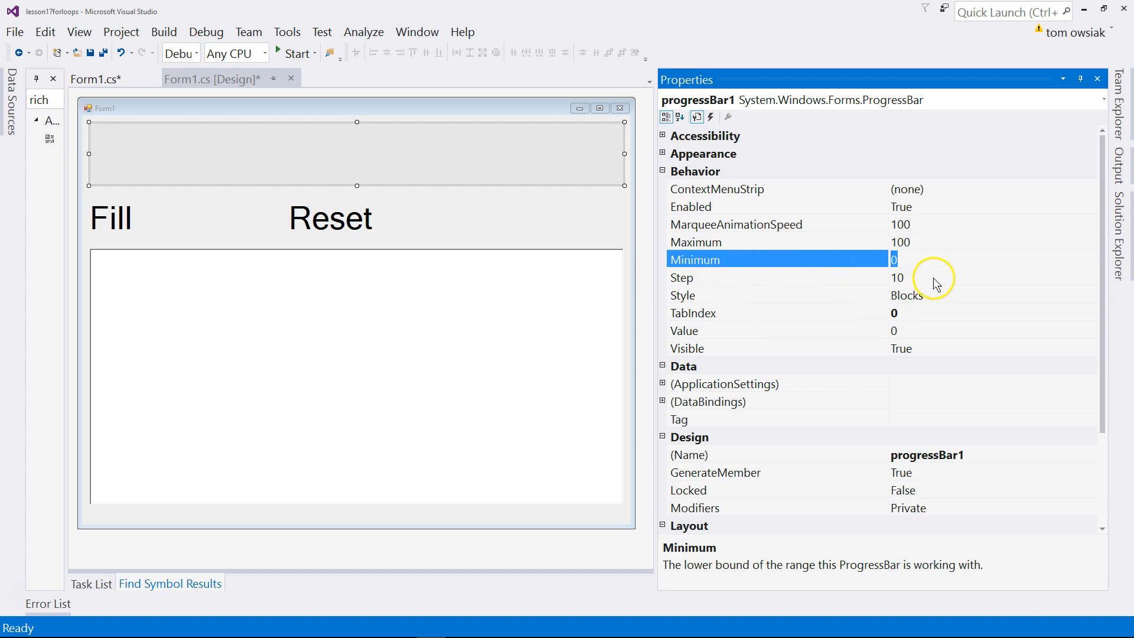
click(935, 278)
text(1)
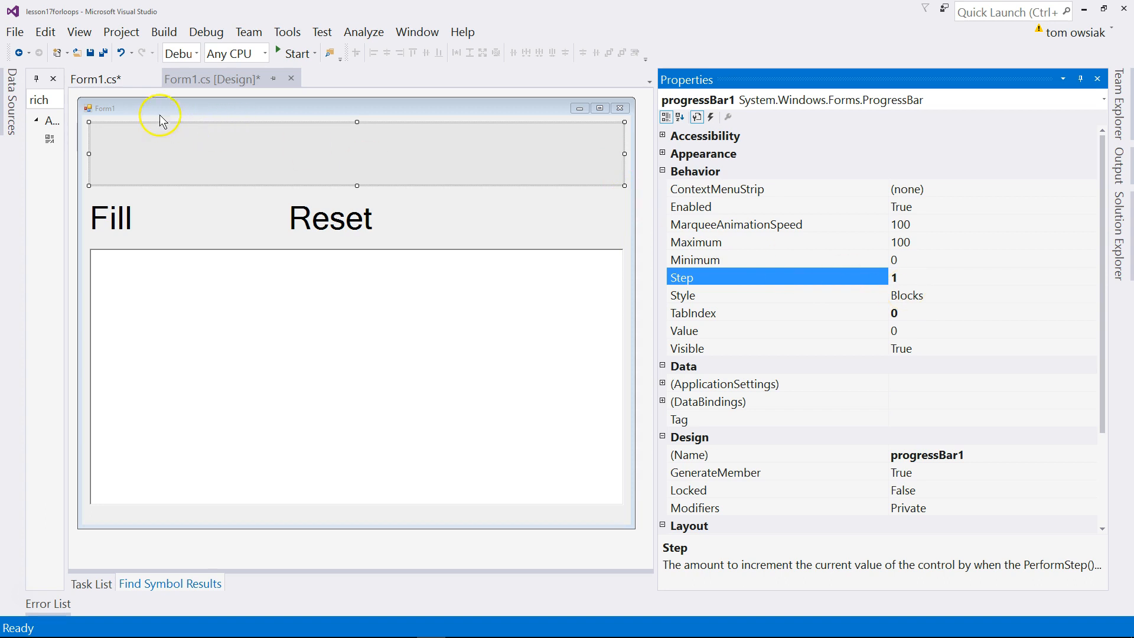
click(98, 79)
- In label1_Click, write the loop initializer for(int i=progressBar1.Minimum
click(95, 79)
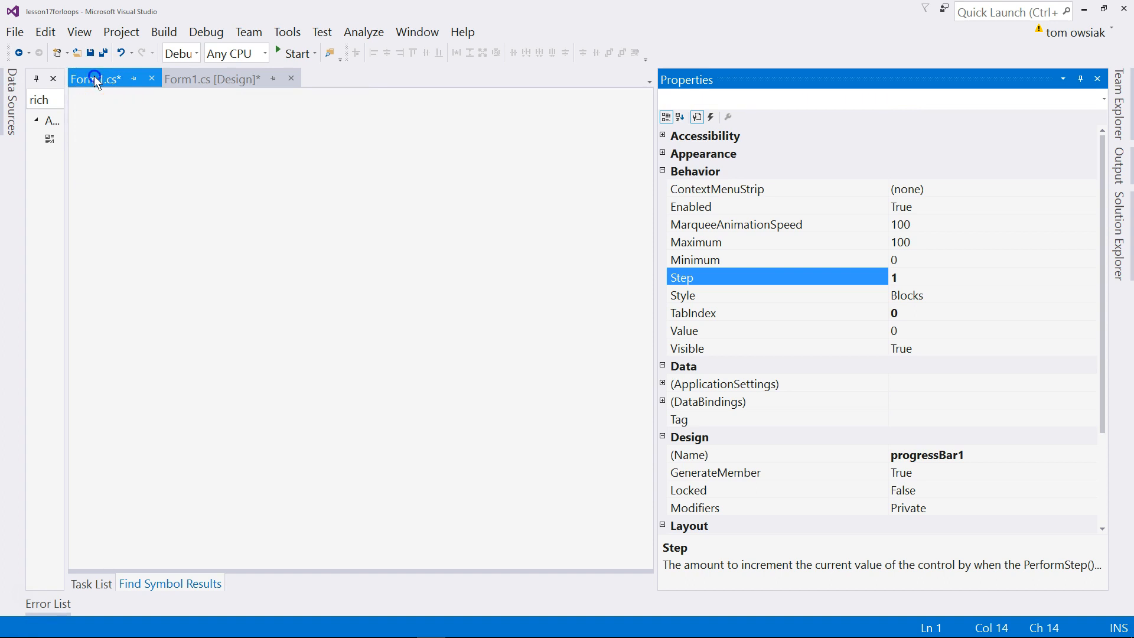
drag(655, 204, 1069, 254)
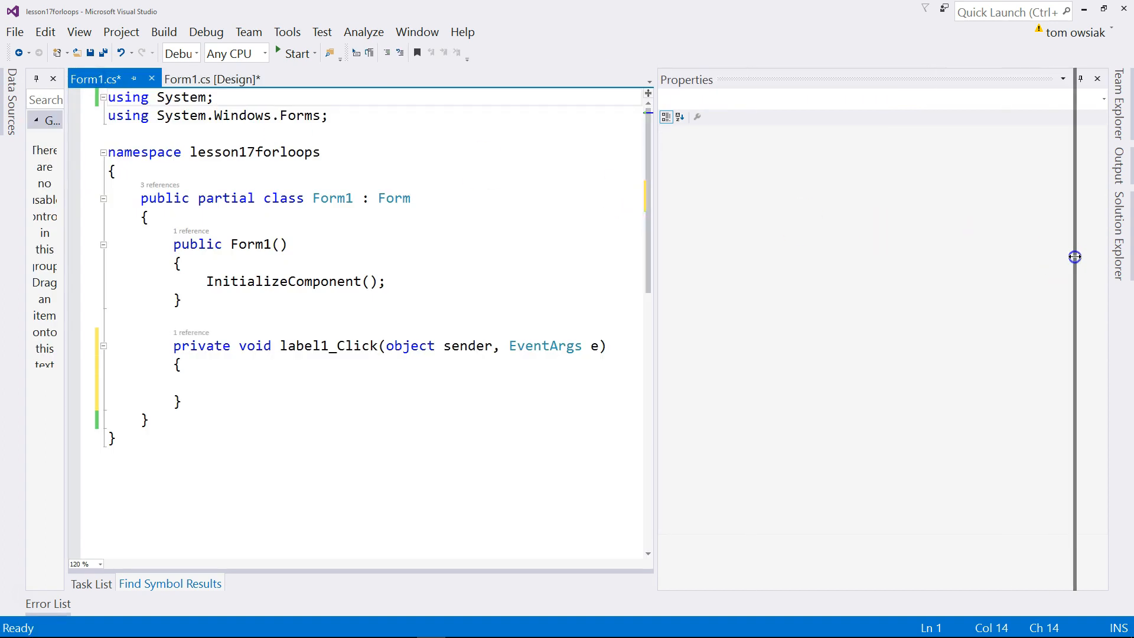
click(297, 379)
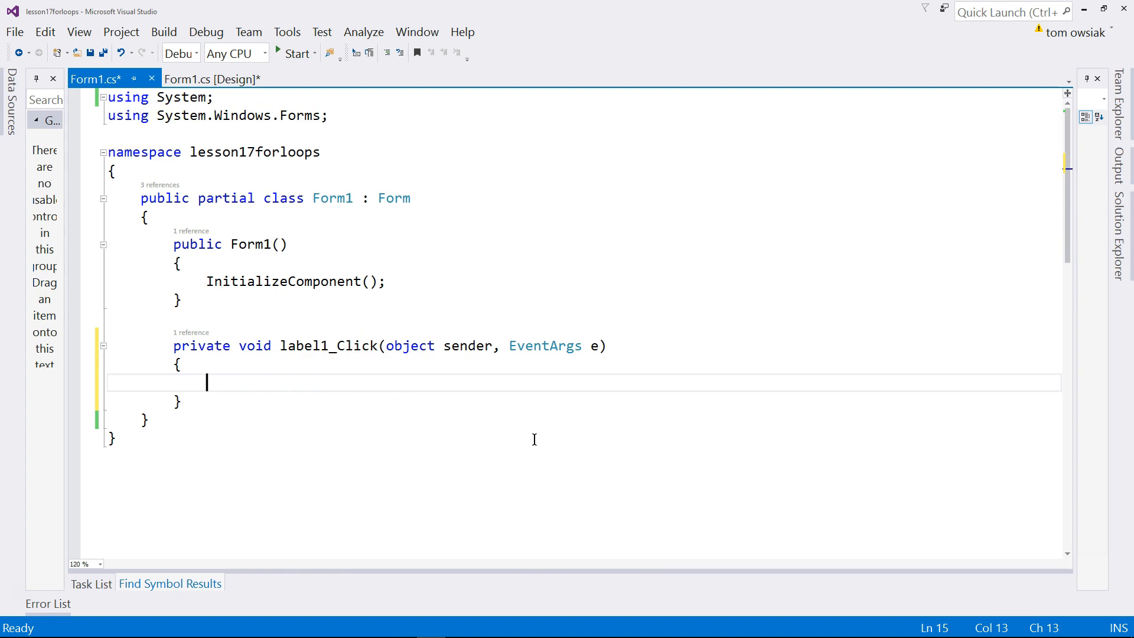
text(for)
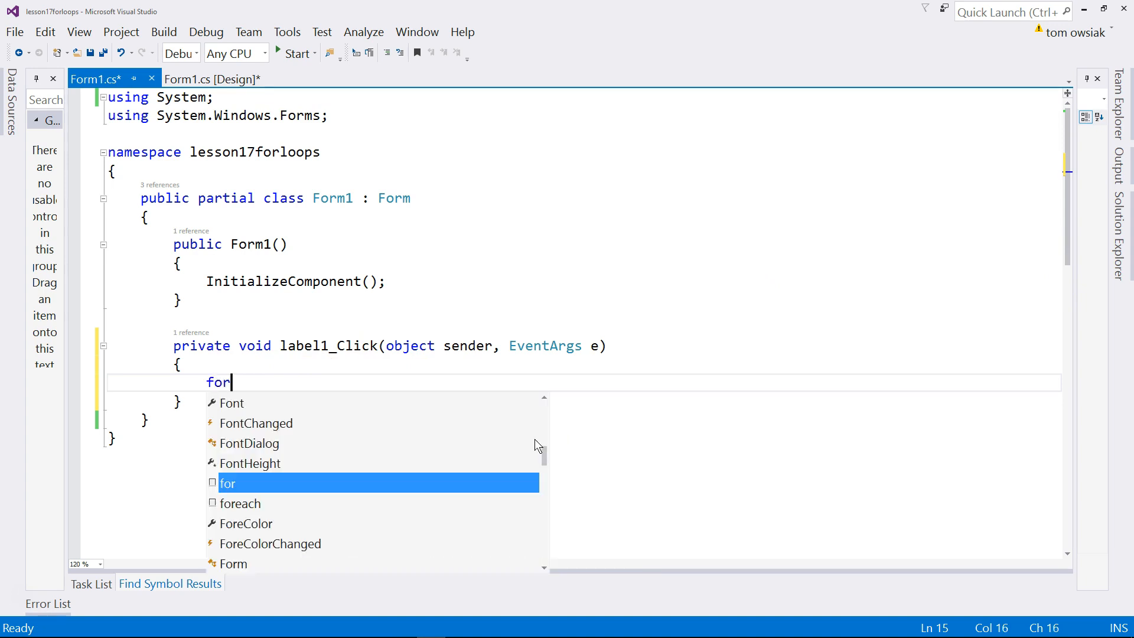
text(()
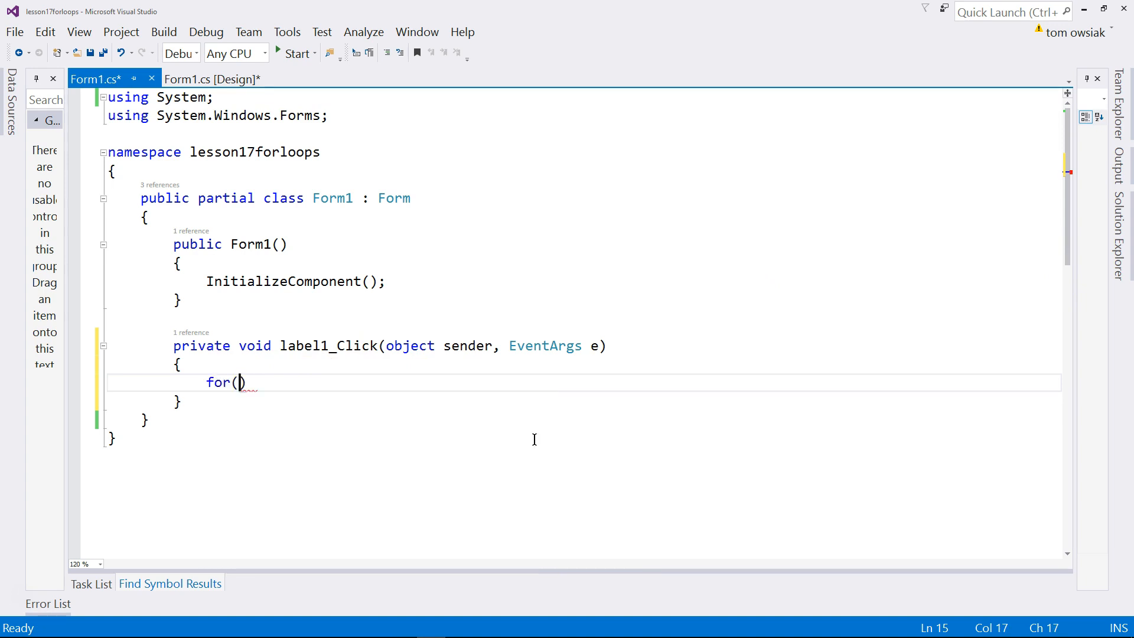
text(int i)
text(=)
text(ro)
key(BackSpace)
key(BackSpace)
text(p)
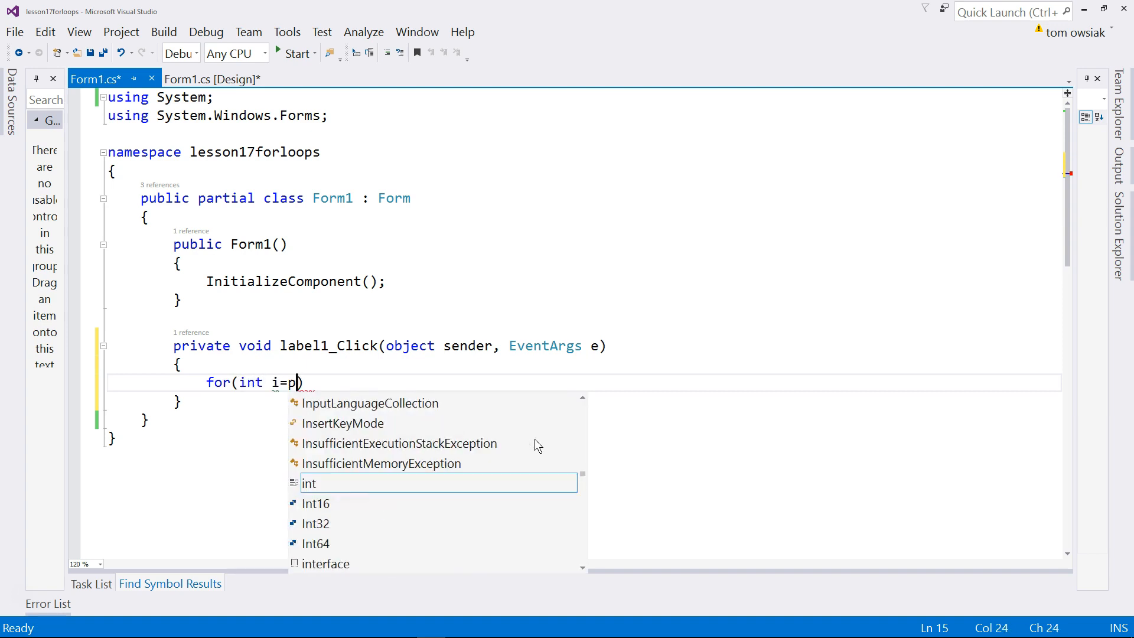
text(ro)
key(Tab)
text(.min)
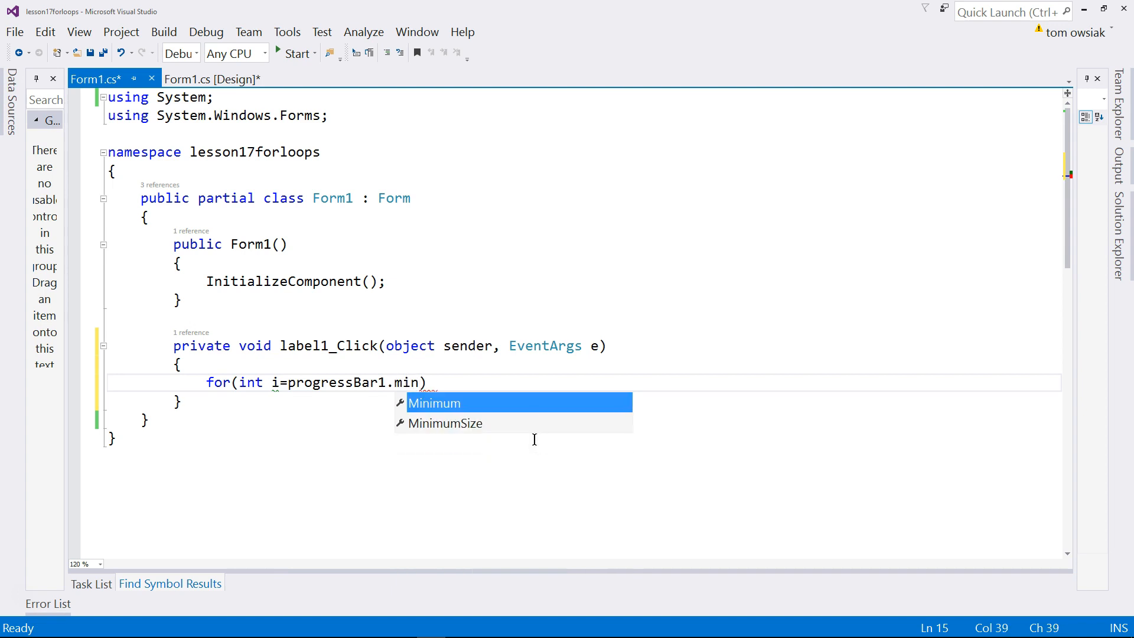
key(Tab)
key(shift+Left)
key(shift+Left)
key(shift+Left)
key(shift+Left)
key(shift+Left)
key(shift+Left)
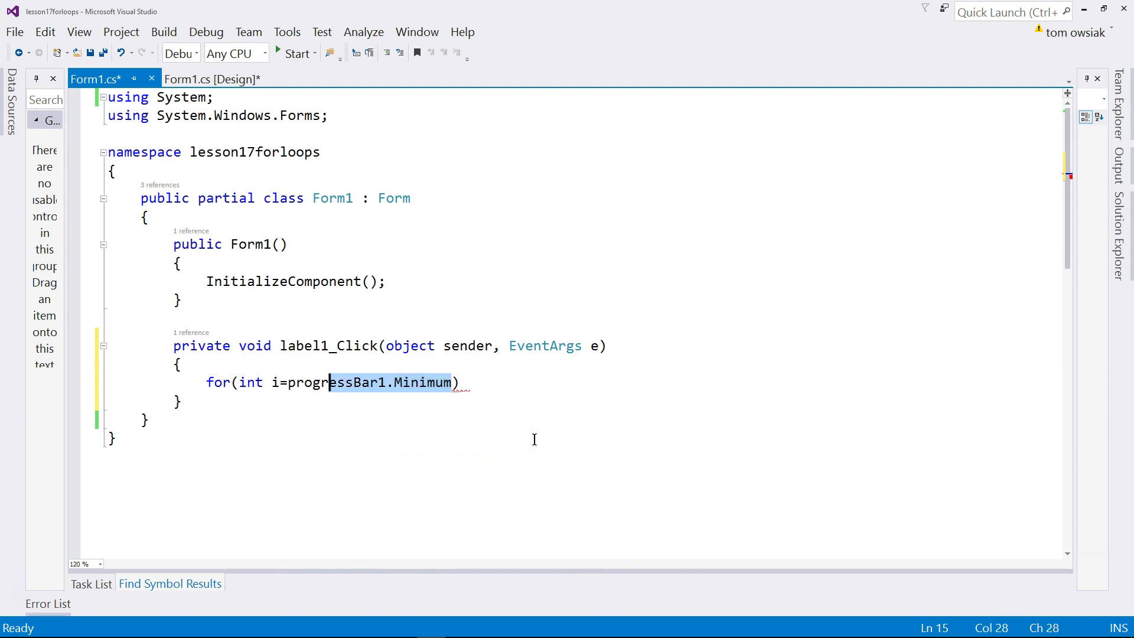
key(shift+Left)
key(shift+Left)
key(shift+Left)
key(shift+Left)
key(shift+Left)
key(shift+Left)
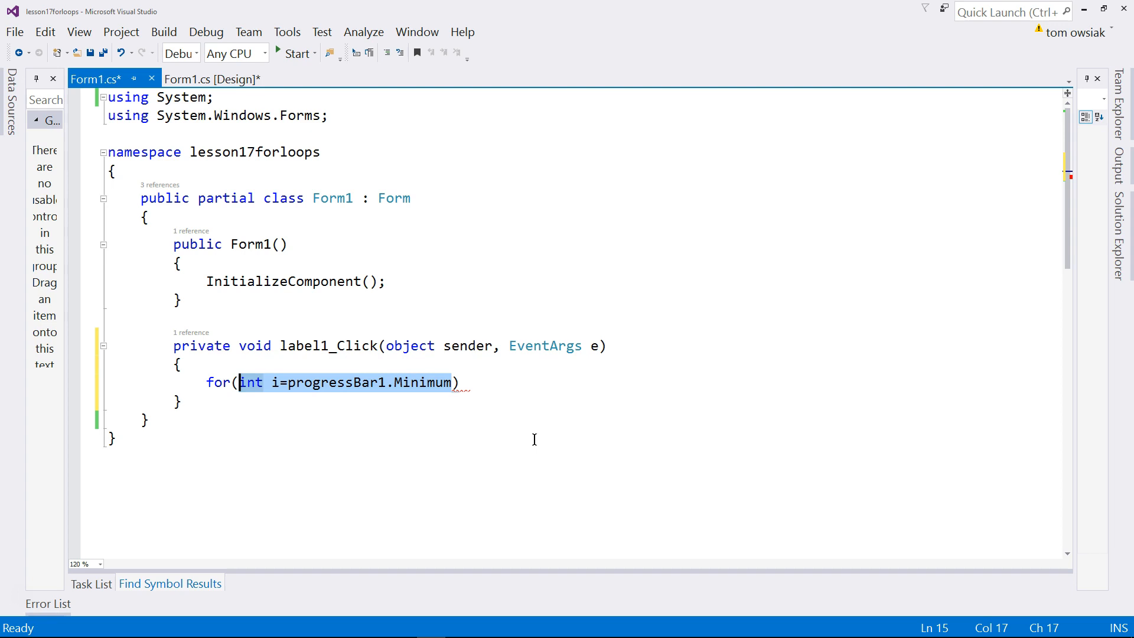
key(End)
key(Down)
key(Up)
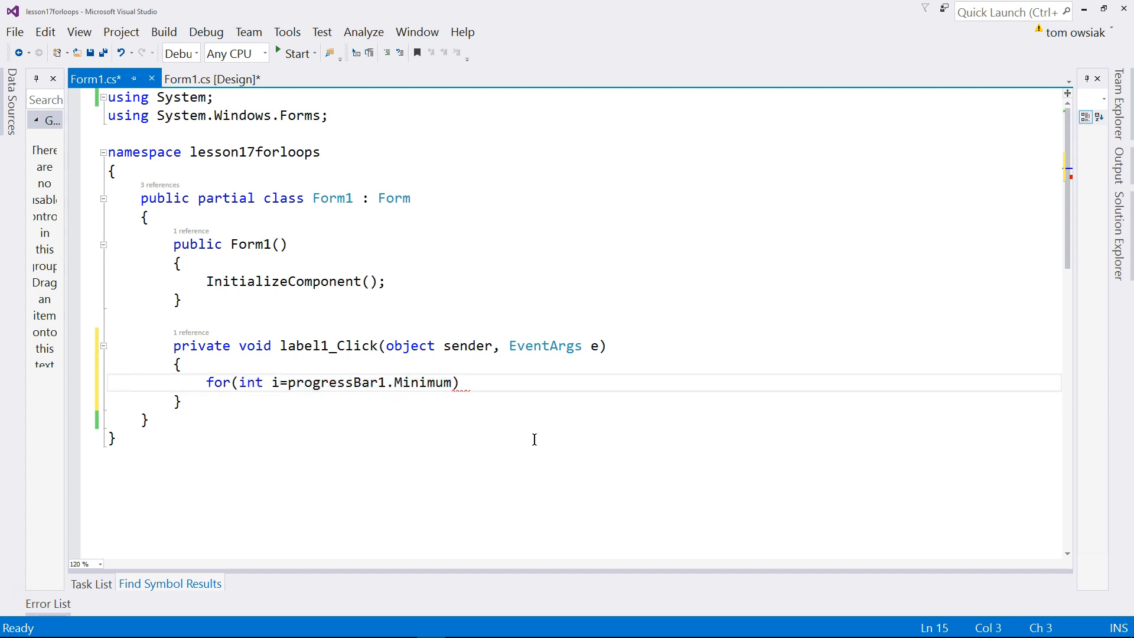
- Complete the loop condition i<=progressBar1.Maximum with i++
click(454, 382)
text(;i)
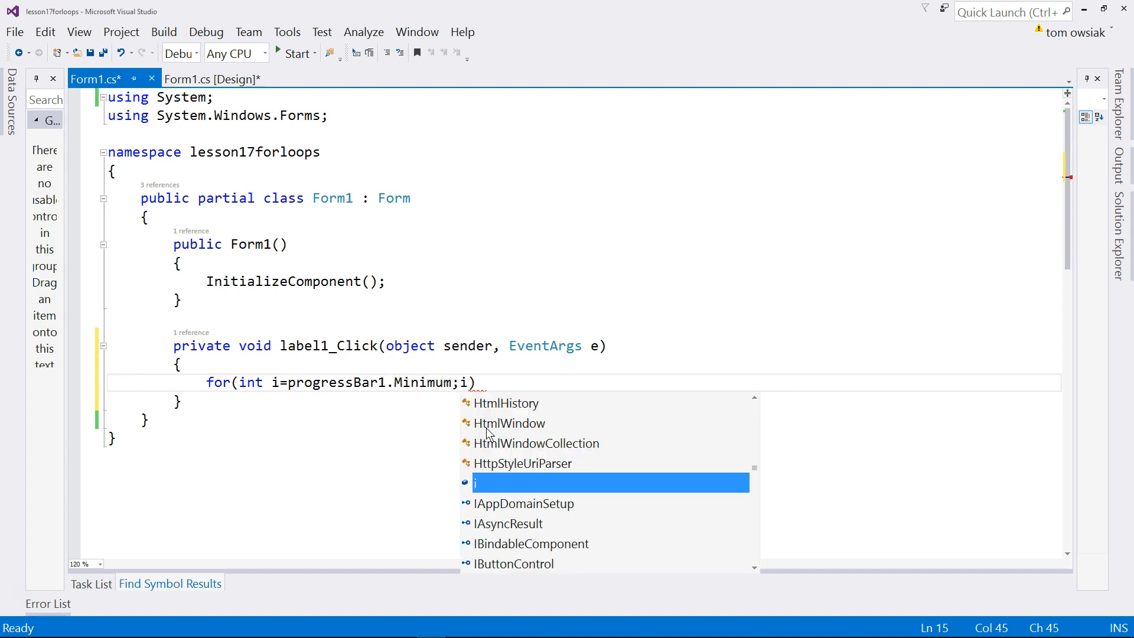
text(<=)
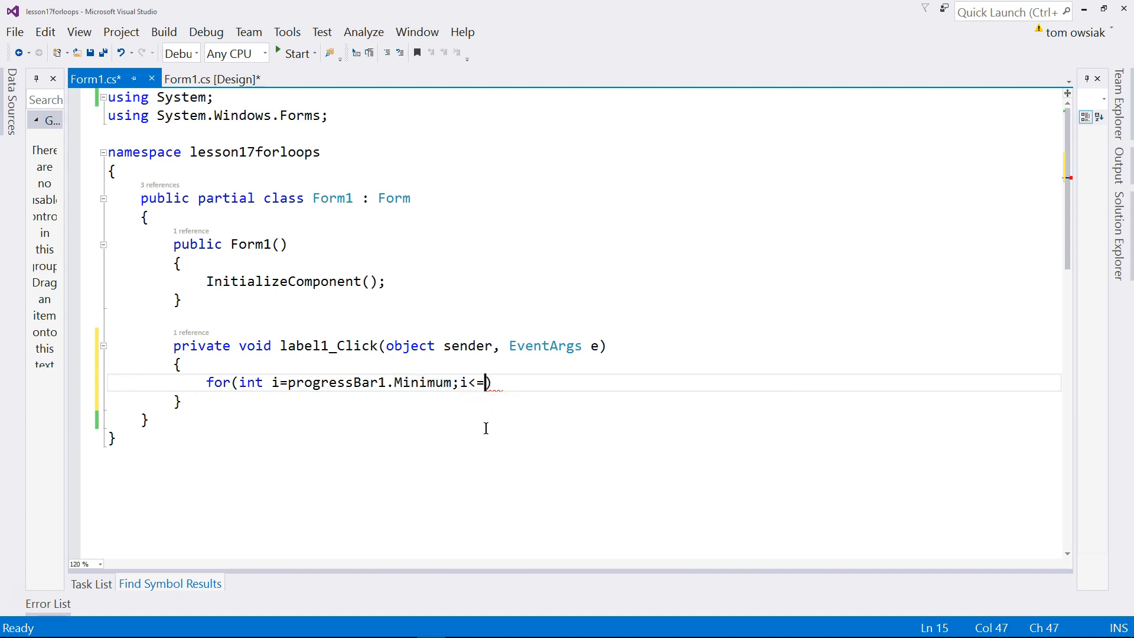
text(p)
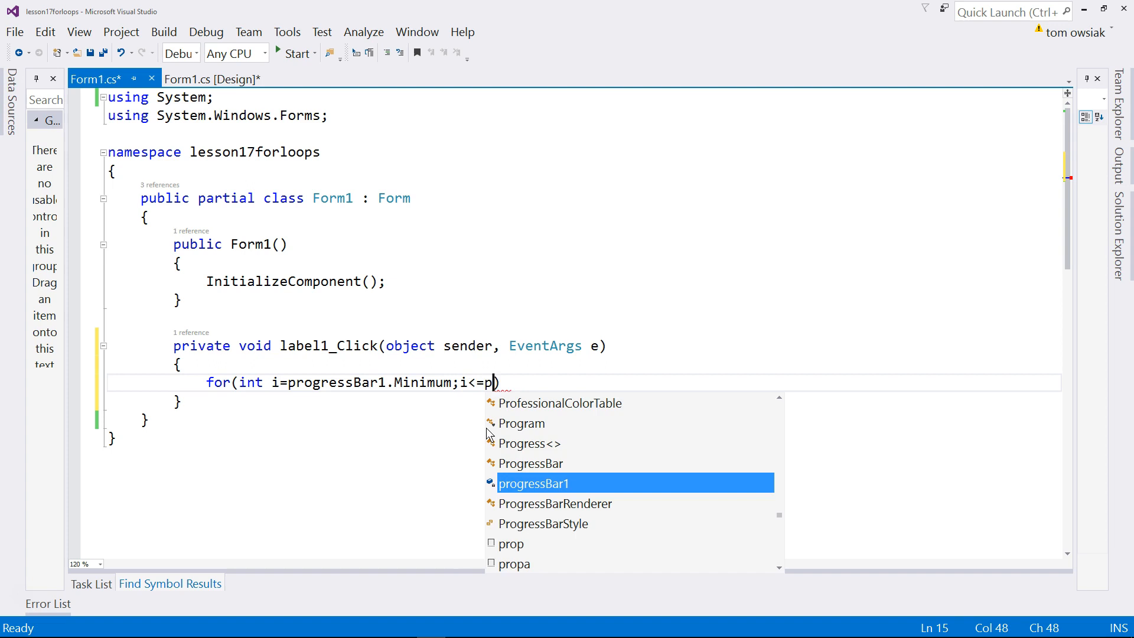
text(ro)
key(Tab)
text(m)
key(BackSpace)
text(.)
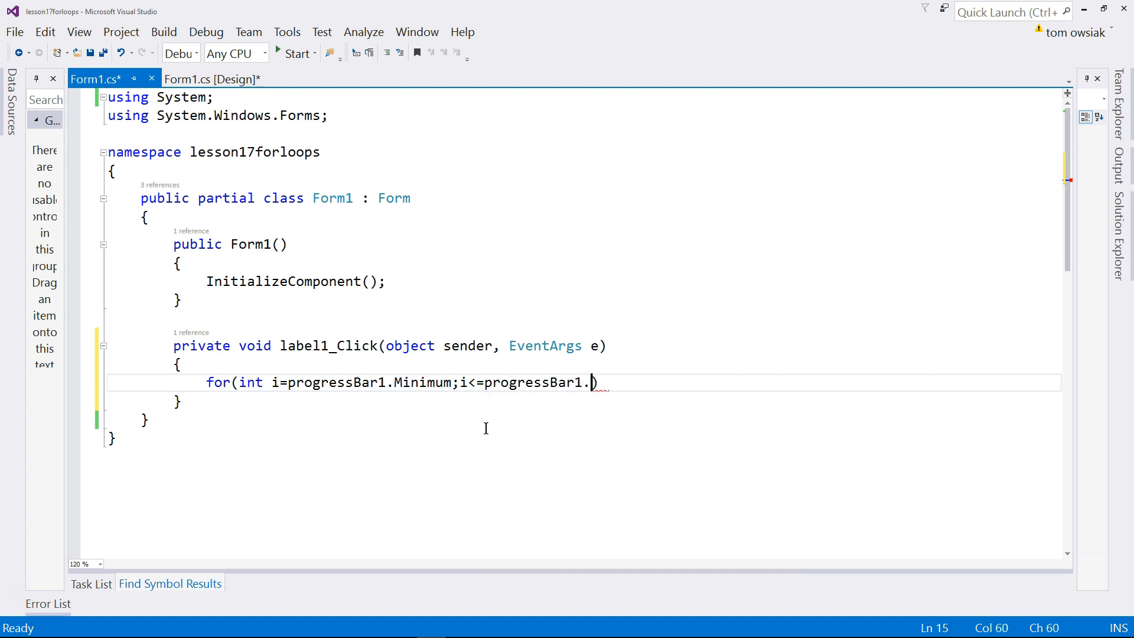
text(max)
key(Tab)
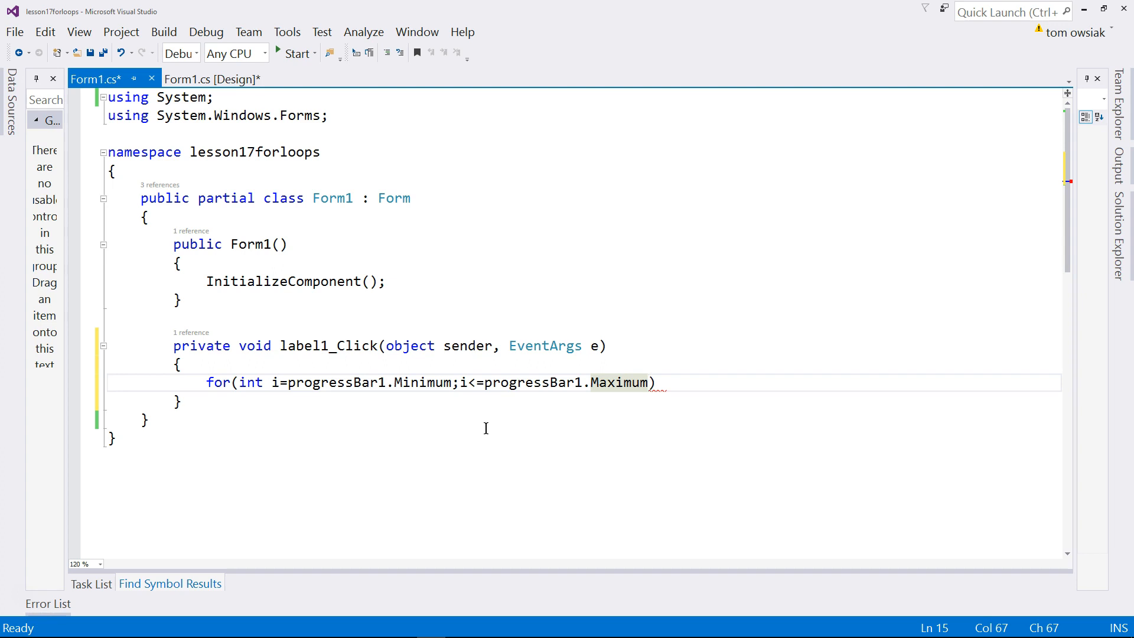
text(;)
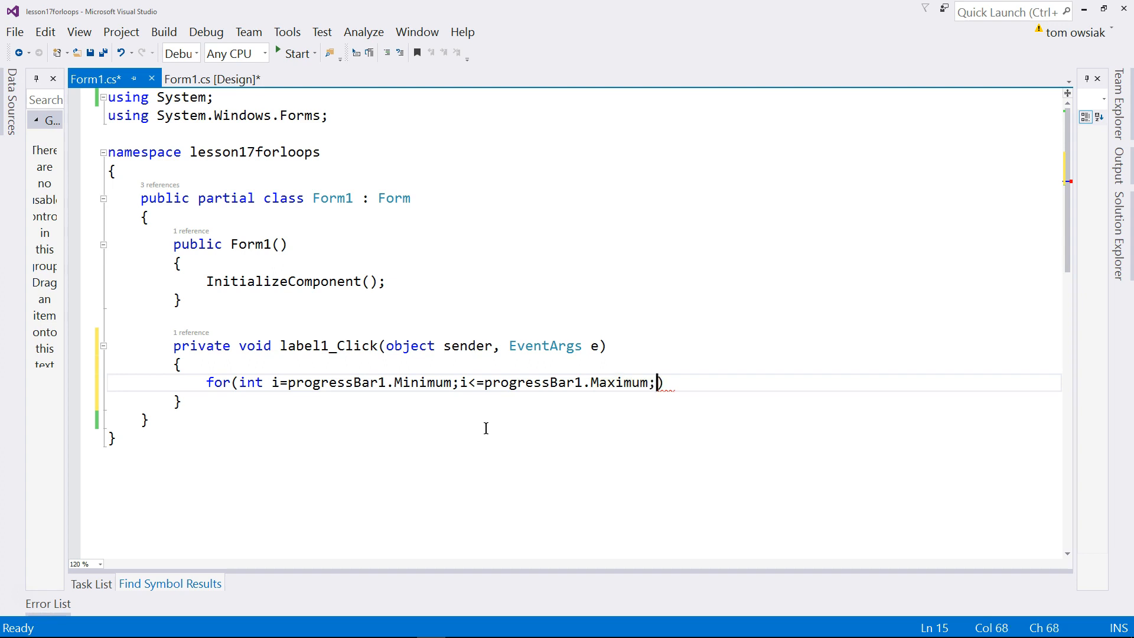
text(i++)
text())
- Above the for loop, write a comment that the variable begins at 0
key(Up)
key(Return)
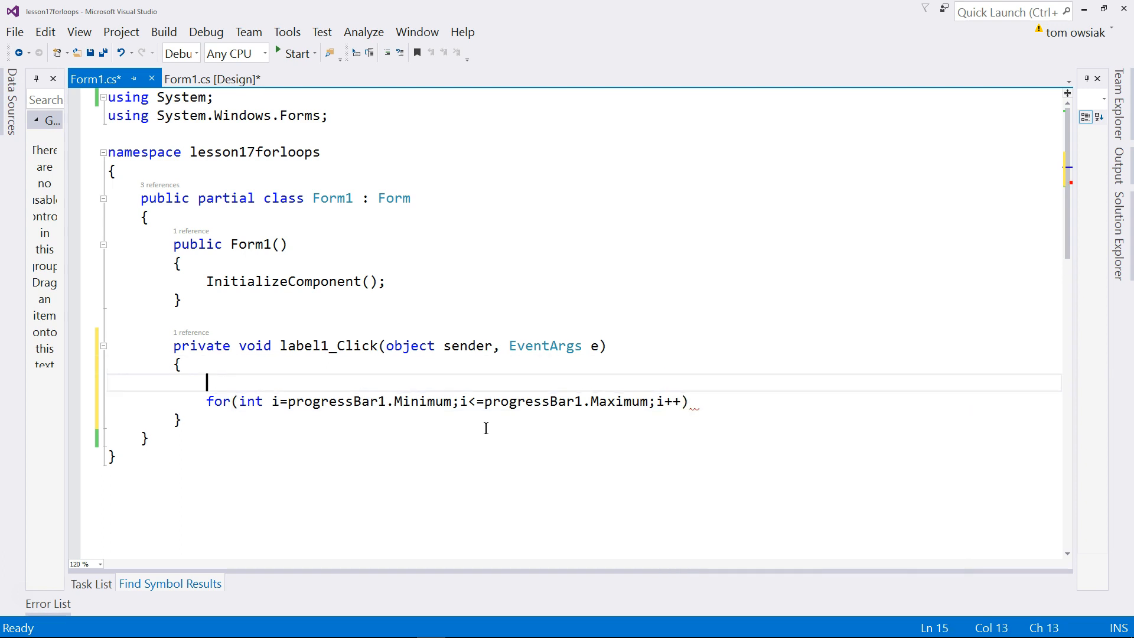
text(//)
text(i is a var)
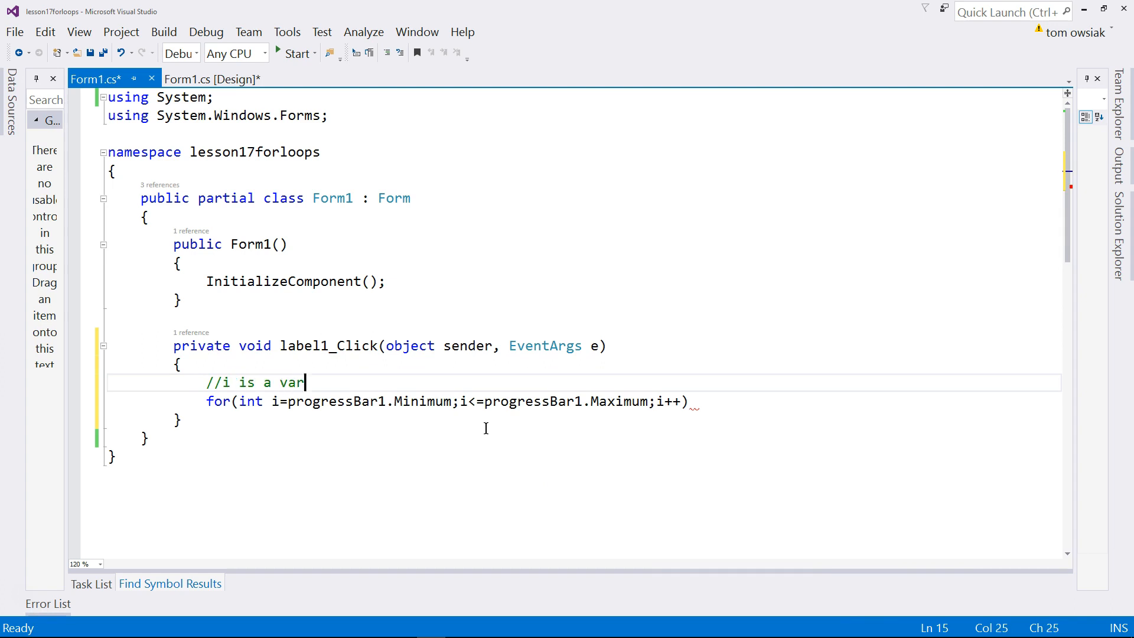
text(aible)
key(BackSpace)
key(BackSpace)
key(BackSpace)
key(BackSpace)
key(BackSpace)
text(iable, )
text(so it's)
key(BackSpace)
key(BackSpace)
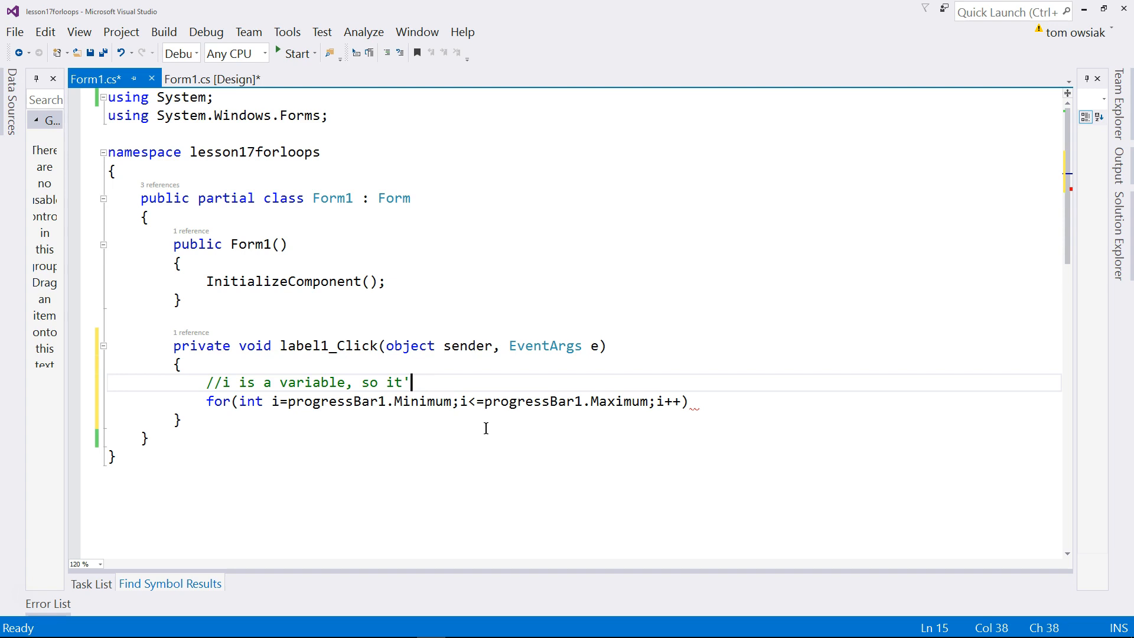
key(BackSpace)
text(s values will chang)
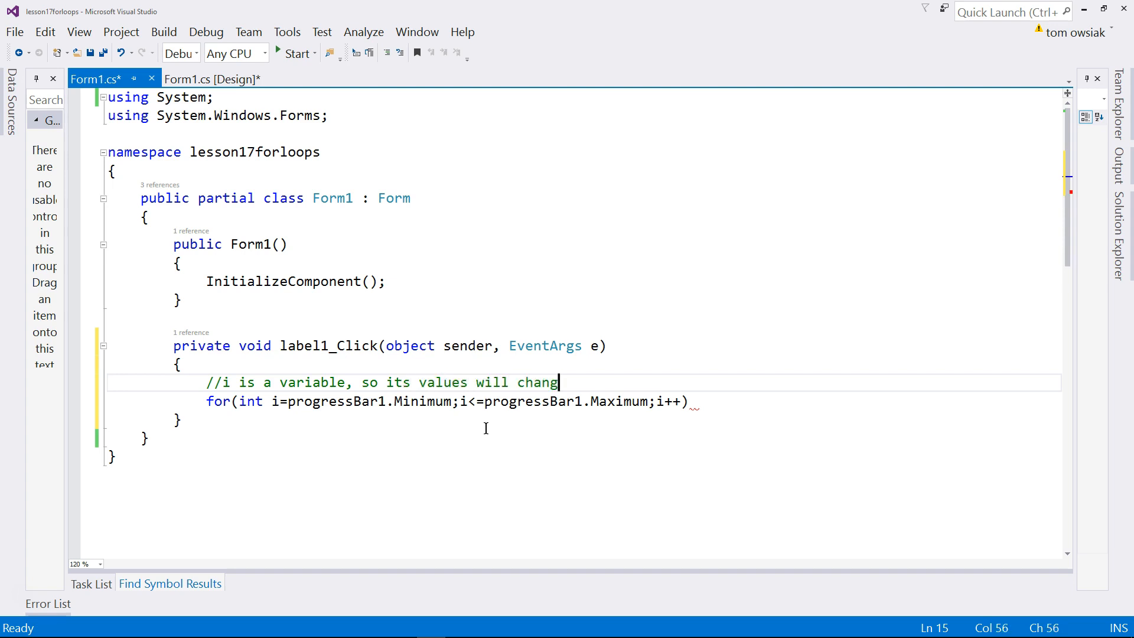
text(e from 1)
key(BackSpace)
text(0)
text( to 1, 1 to )
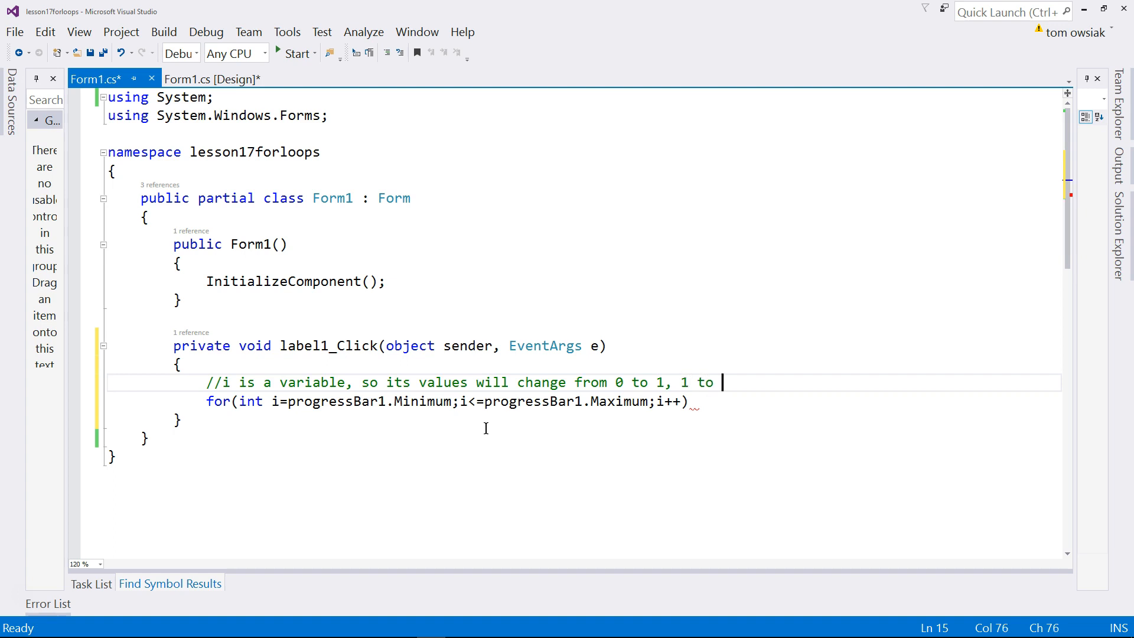
text(2, 2 to 3.)
text(..all)
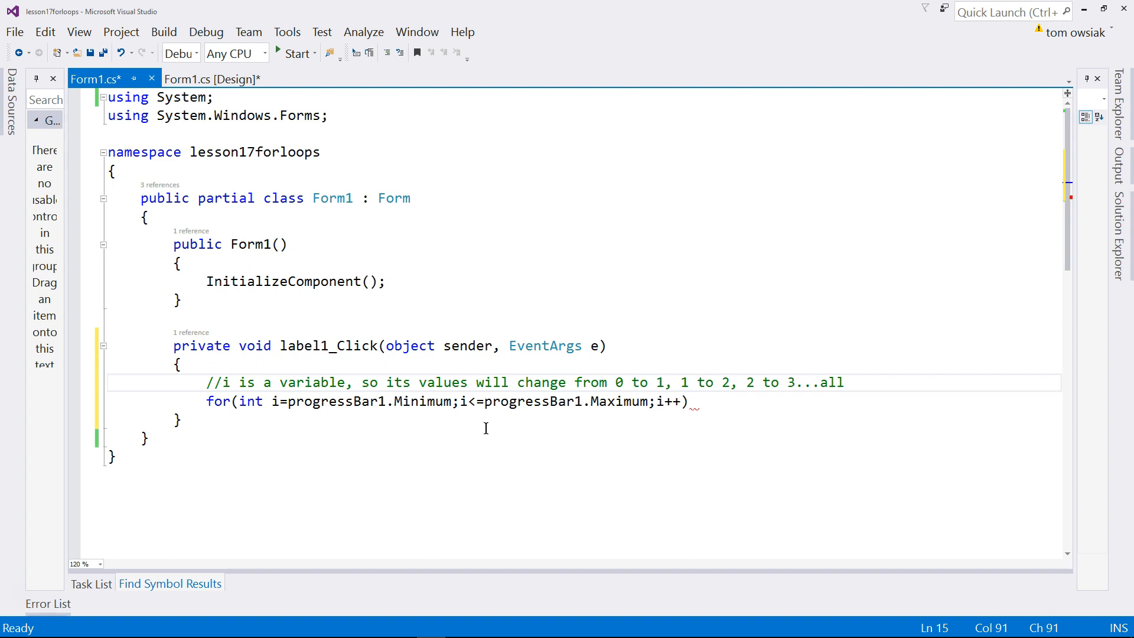
text( the way to 100)
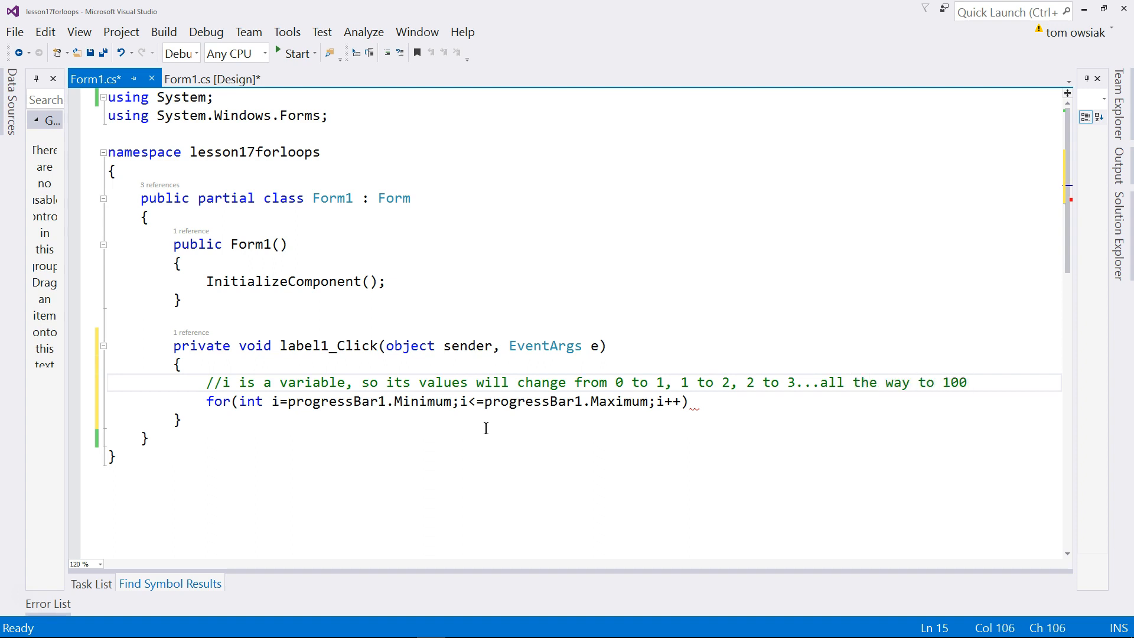
- Split the comment into two lines noting i counts 0 to 100 starting at progressBar1.Minimum
click(433, 419)
key(Left)
key(ctrl+Left)
key(ctrl+Left)
key(ctrl+Left)
key(ctrl+Left)
key(ctrl+Left)
key(Return)
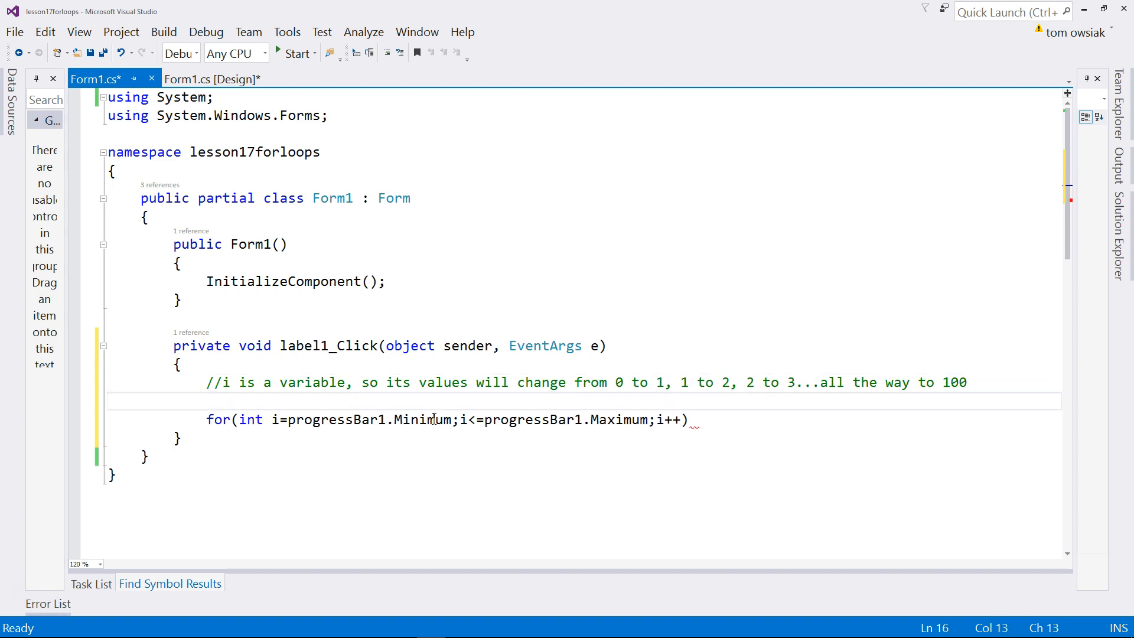
text(//b)
text(egin a)
key(BackSpace)
text(wit)
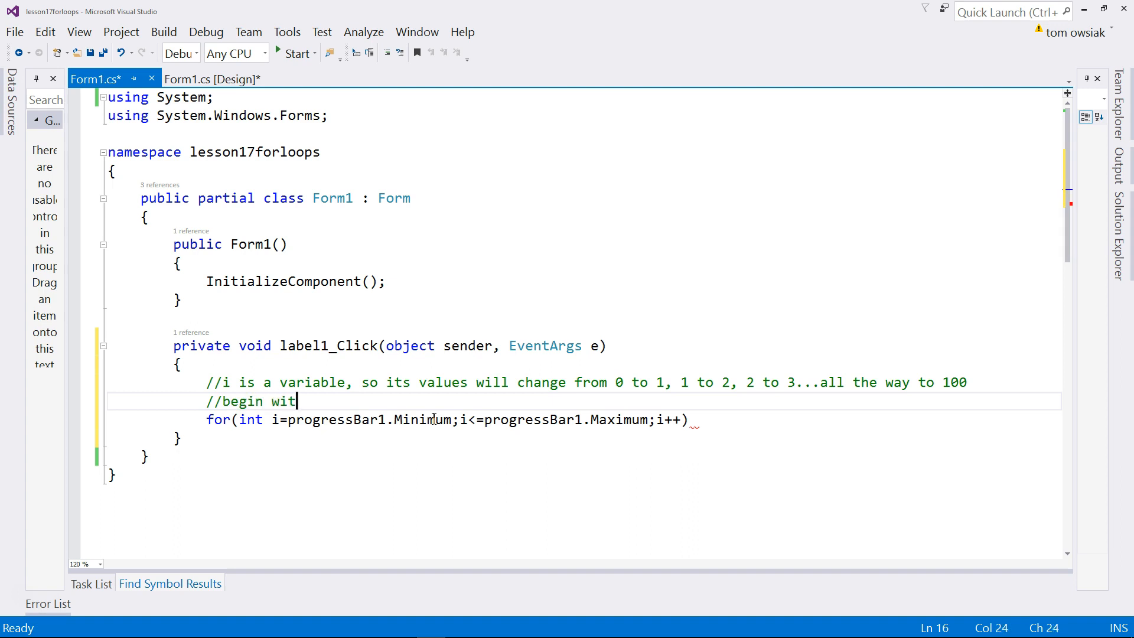
text(h i=0)
text(, i=p)
text(rogressBar1.)
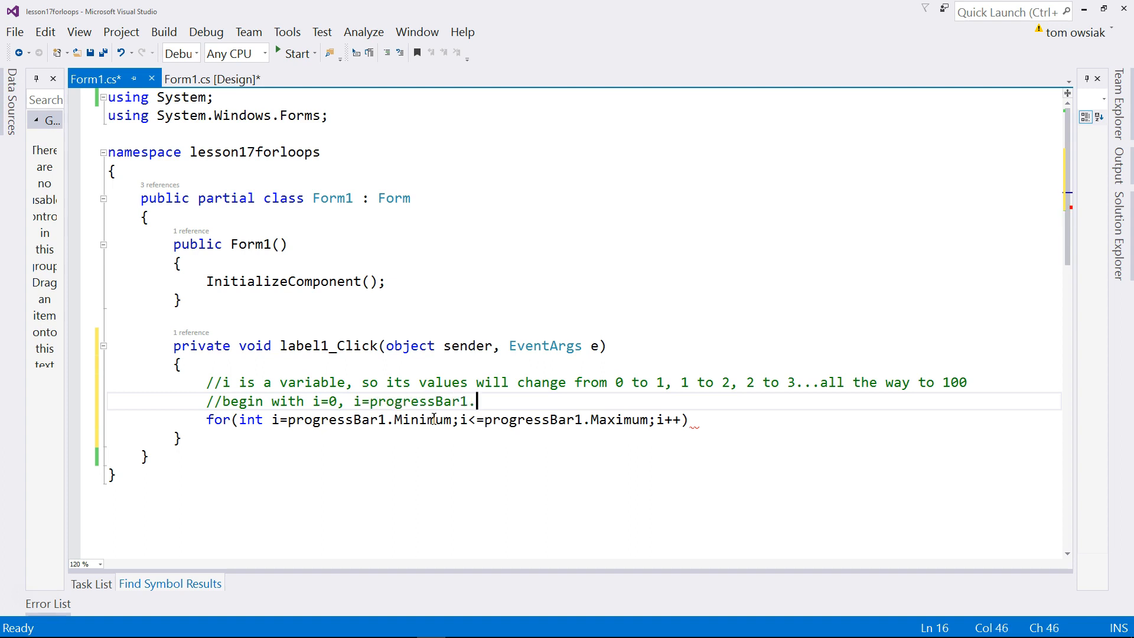
text(Minimum,)
key(BackSpace)
key(BackSpace)
key(BackSpace)
key(Return)
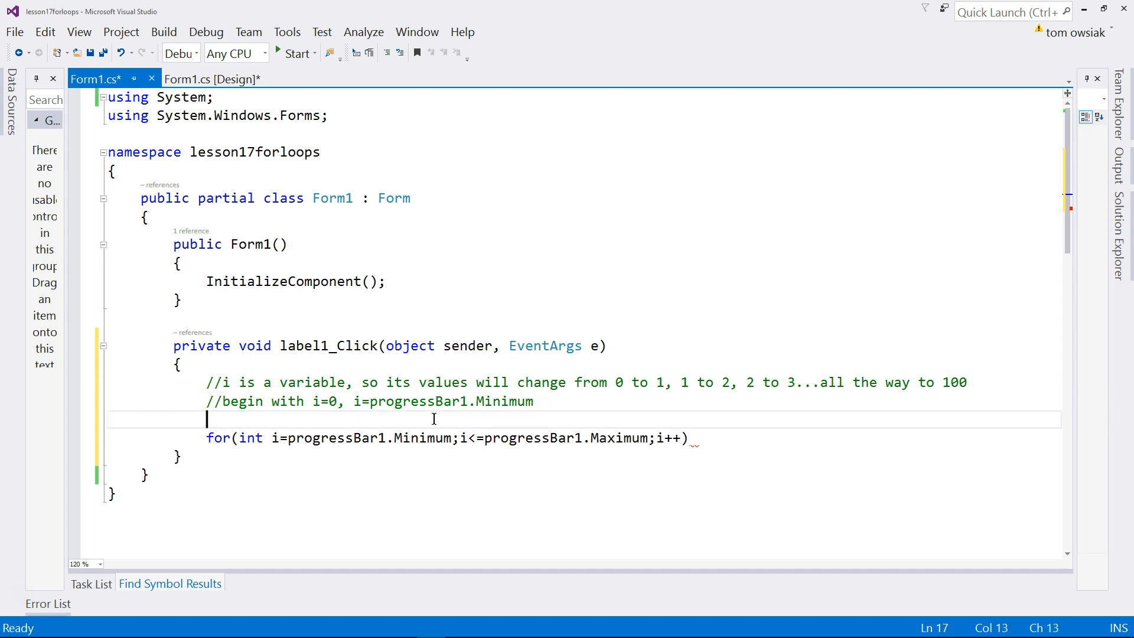
text(//)
text(i<)
text(=progressB)
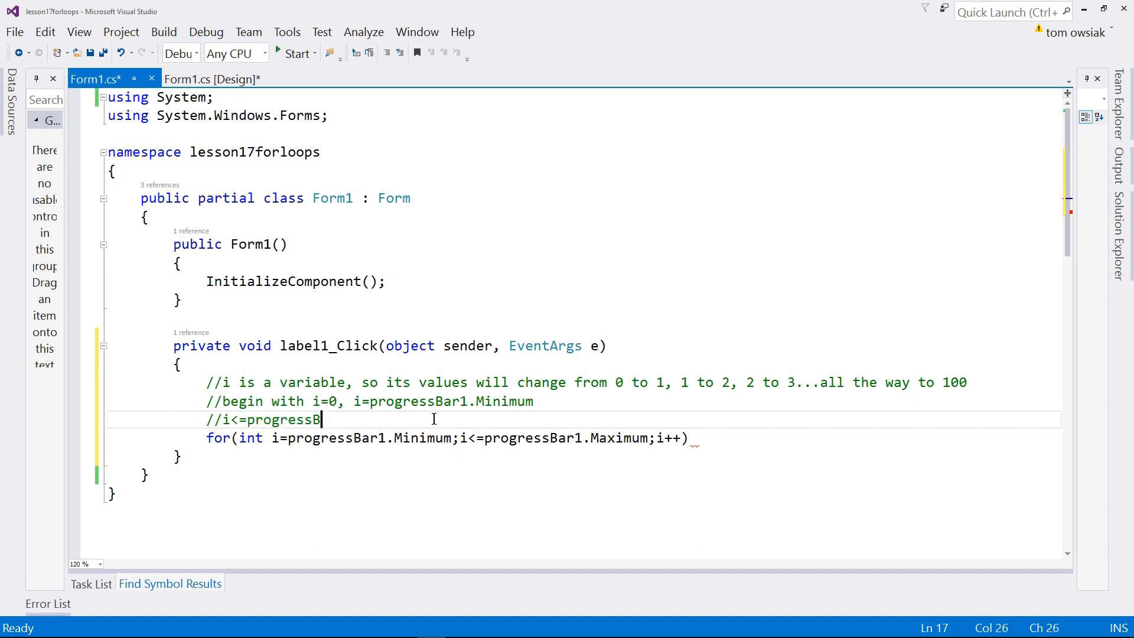
text(ar1.Maximum )
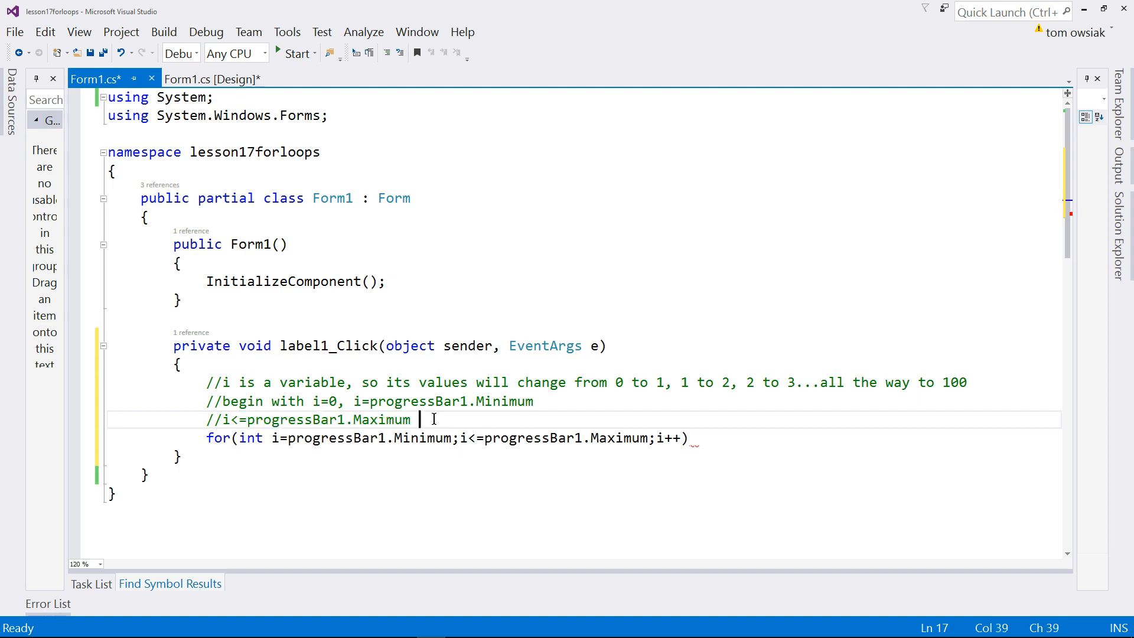
text(ensures we)
- Comment that i<=progressBar1.Maximum reaches 100 and i++ adds 1, then open the loop body
key(BackSpace)
key(BackSpace)
key(BackSpace)
text(i )
text(goes all the way )
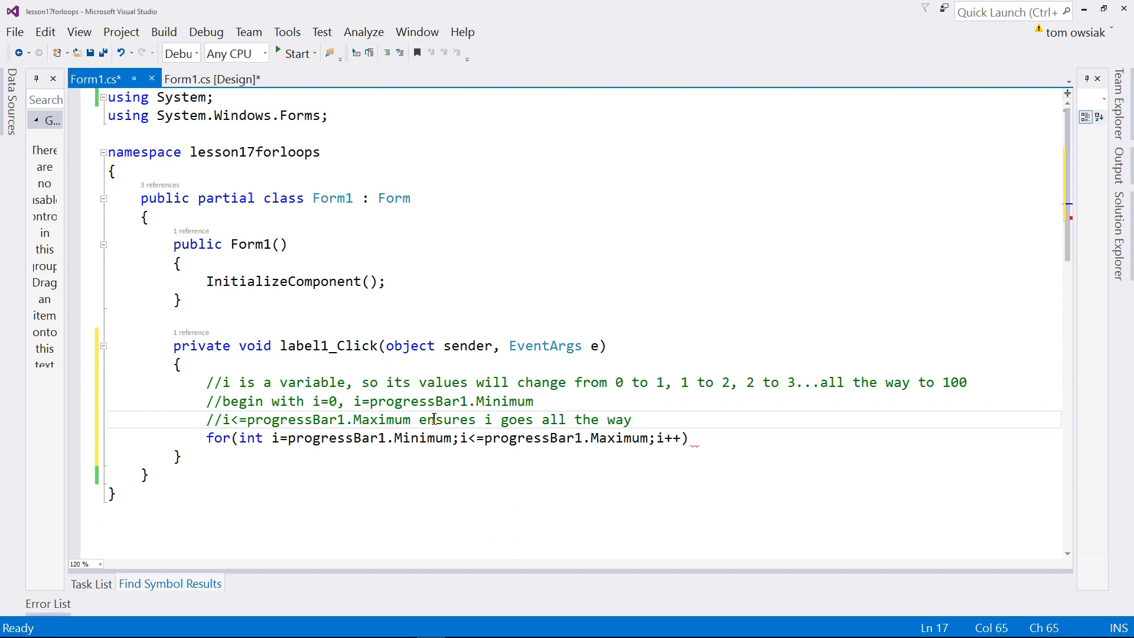
text(to 100)
key(Return)
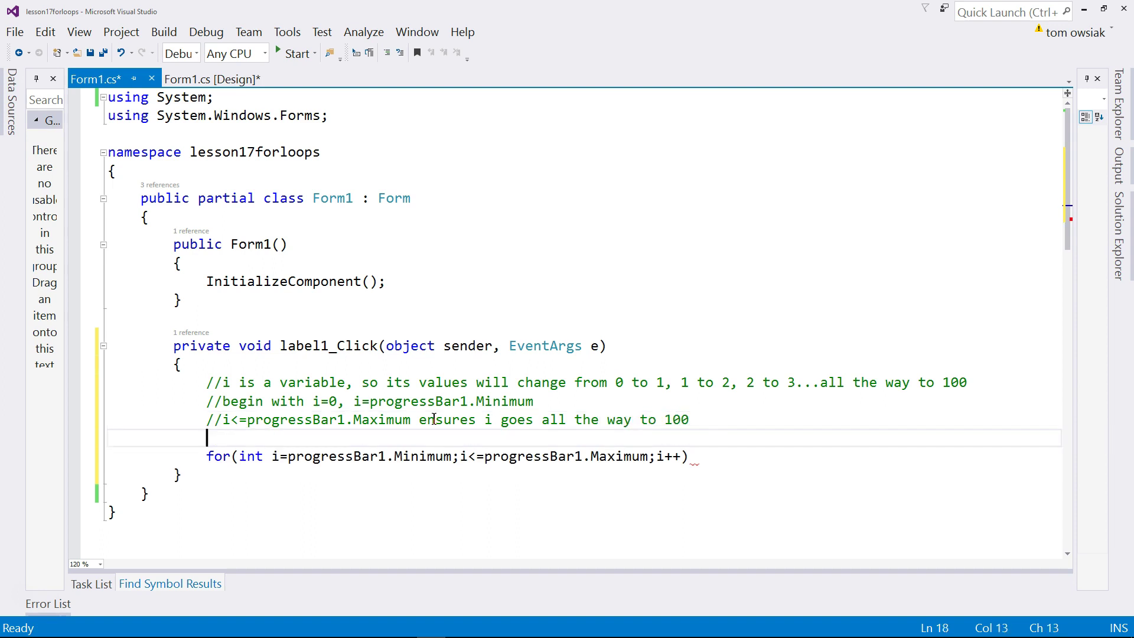
text(//i++ is )
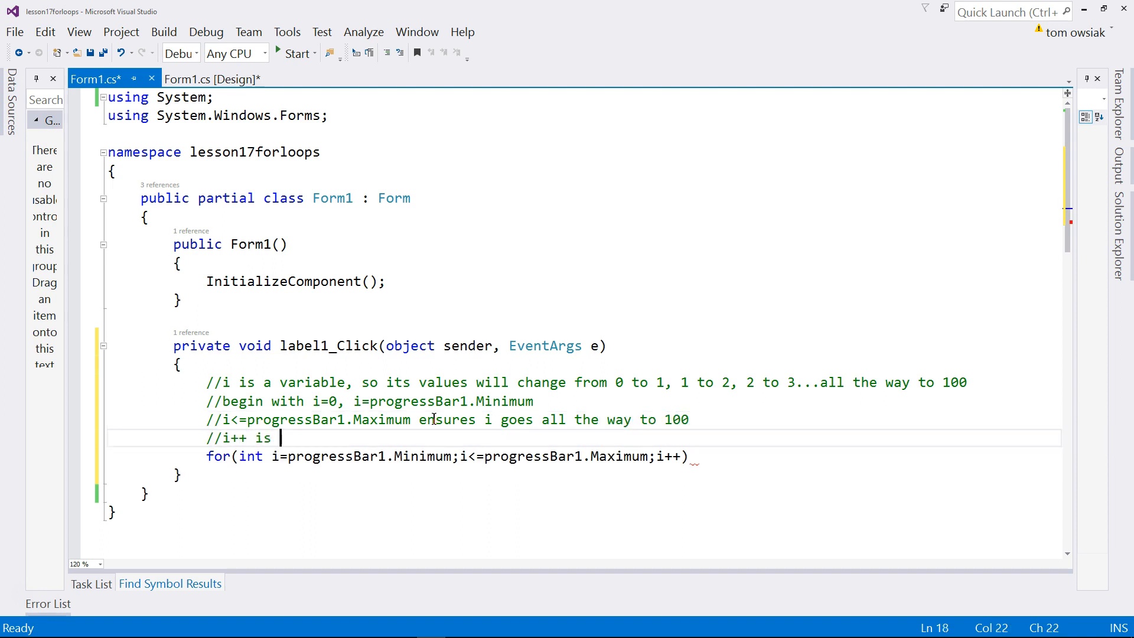
text(present to gr)
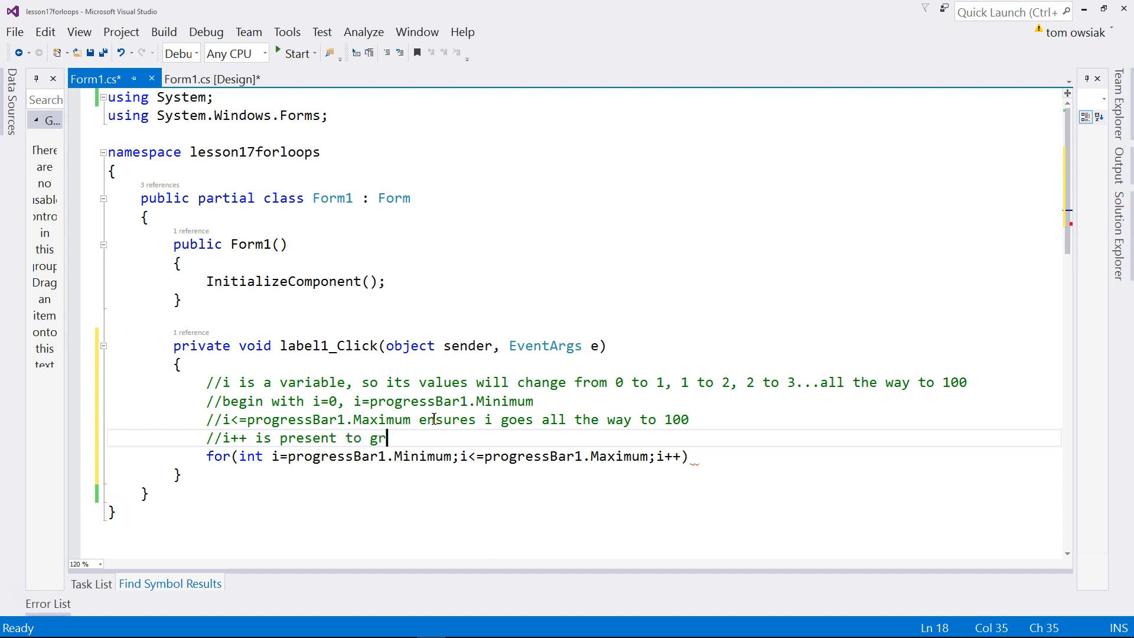
text(ow the values)
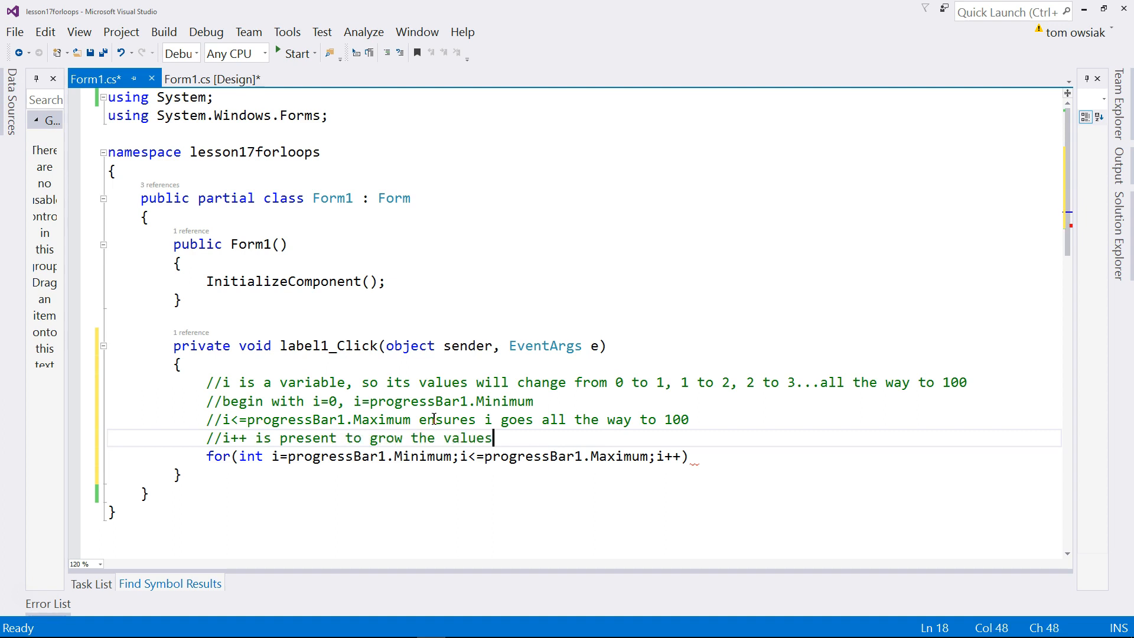
key(BackSpace)
text(of )
text(i by 1)
text( on each cycle of )
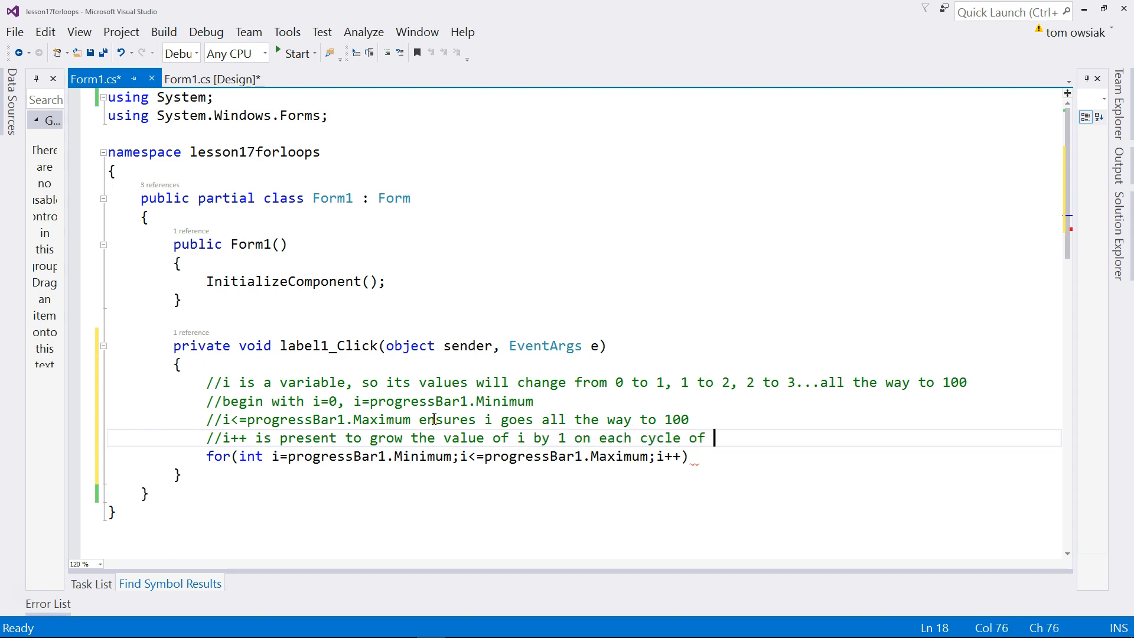
text(the loop)
key(Down)
key(Return)
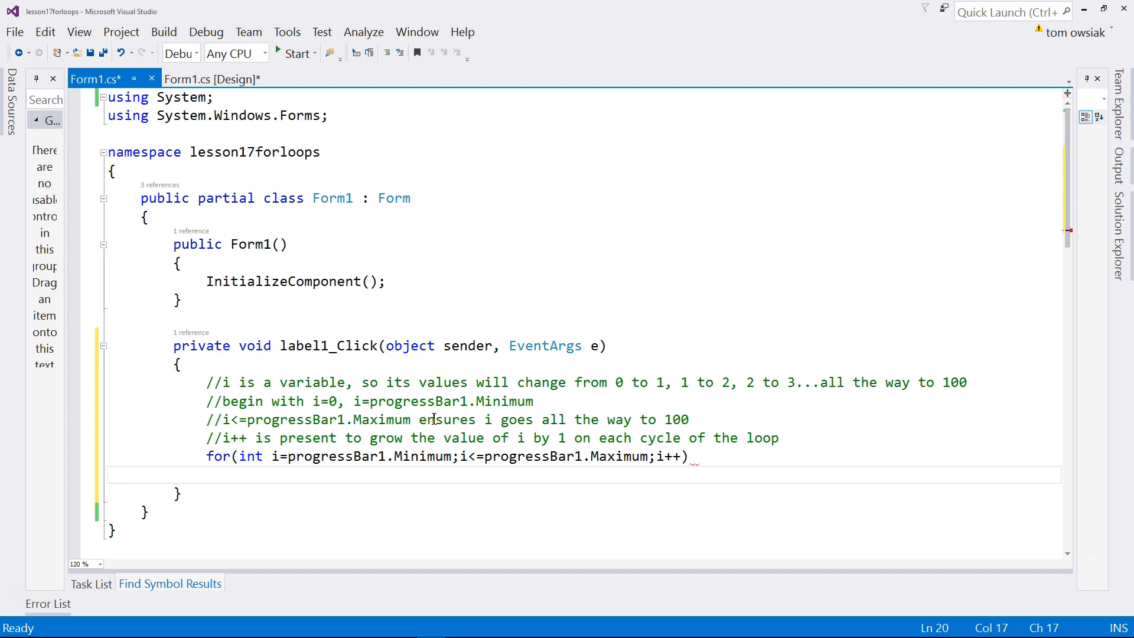
text({)
- Expand the for loop into an empty body block, briefly checking the rich text box in the designer
key(Return)
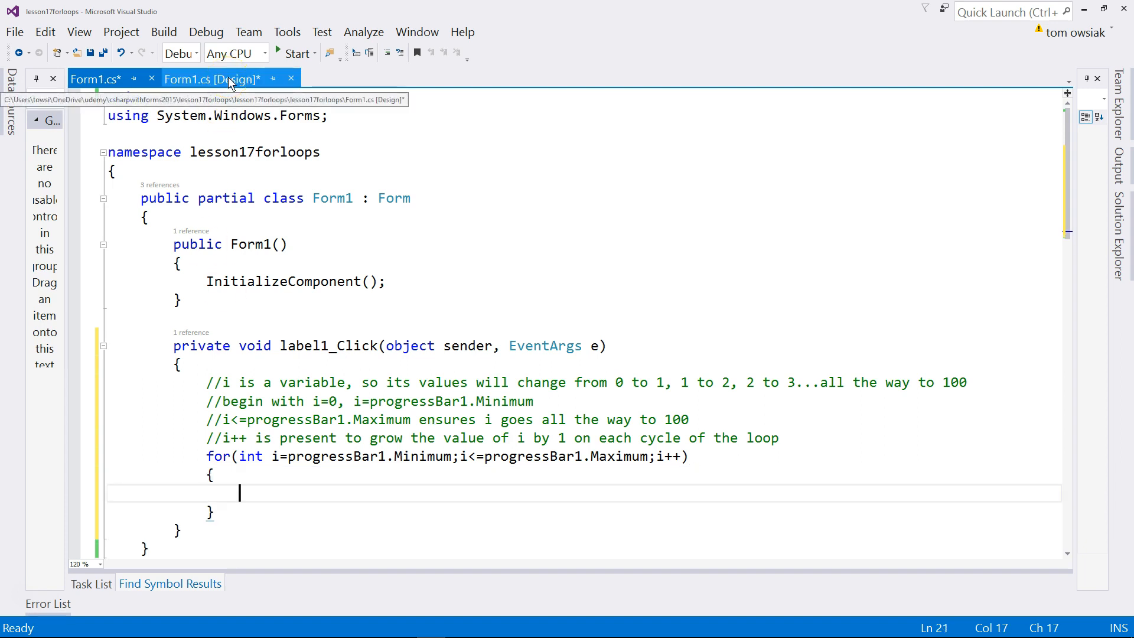
click(228, 77)
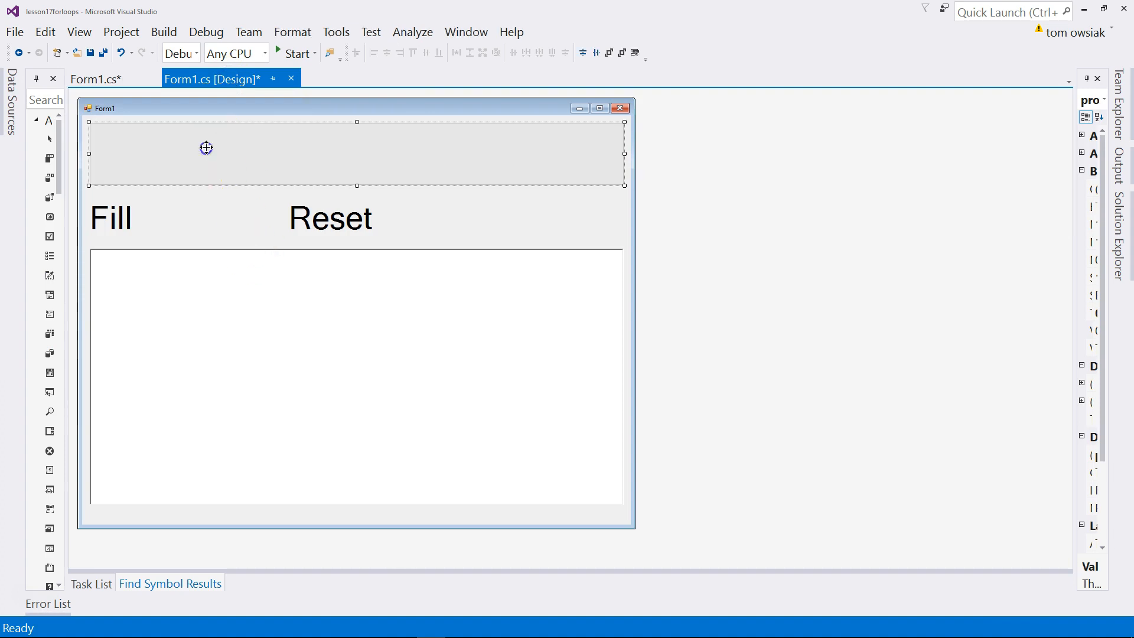
click(218, 294)
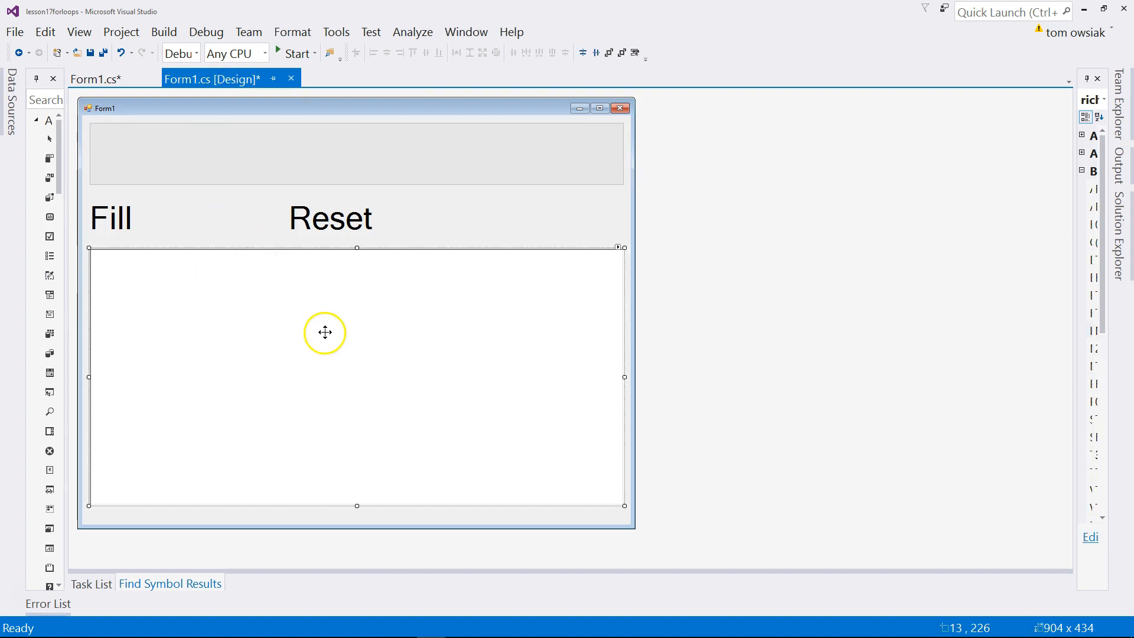
click(95, 80)
scroll(345, 412, down, 1)
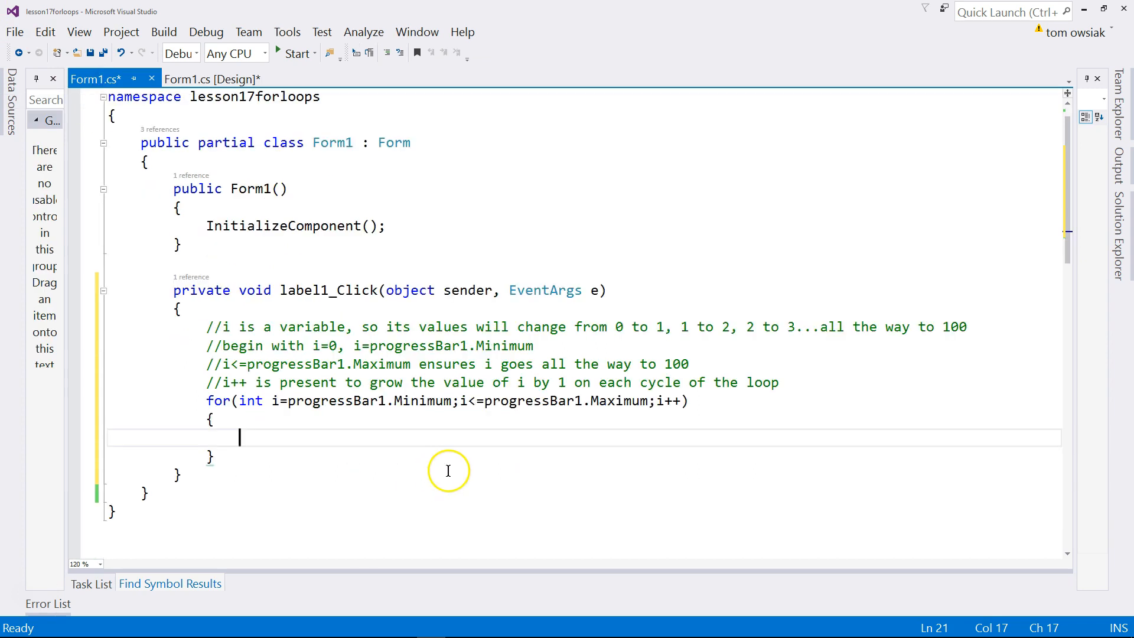
text(progressBar1.)
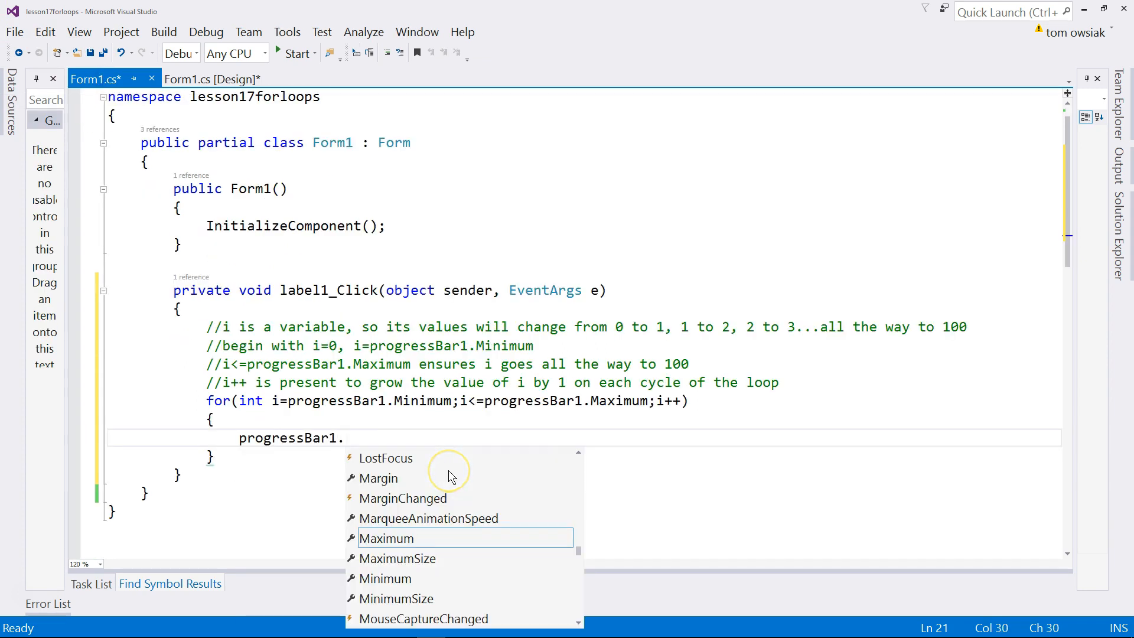
text(per)
- Add progressBar1.PerformStep(); inside the loop with a comment that it fills the bar left to right
key(Tab)
text(();/)
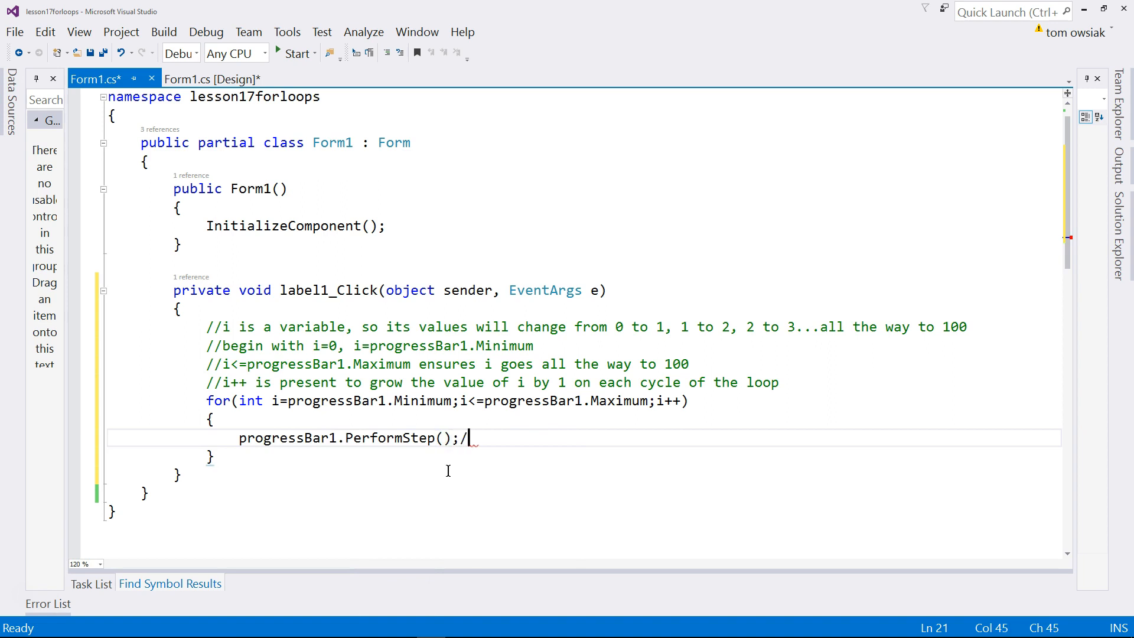
text(/)
text(this has the ac)
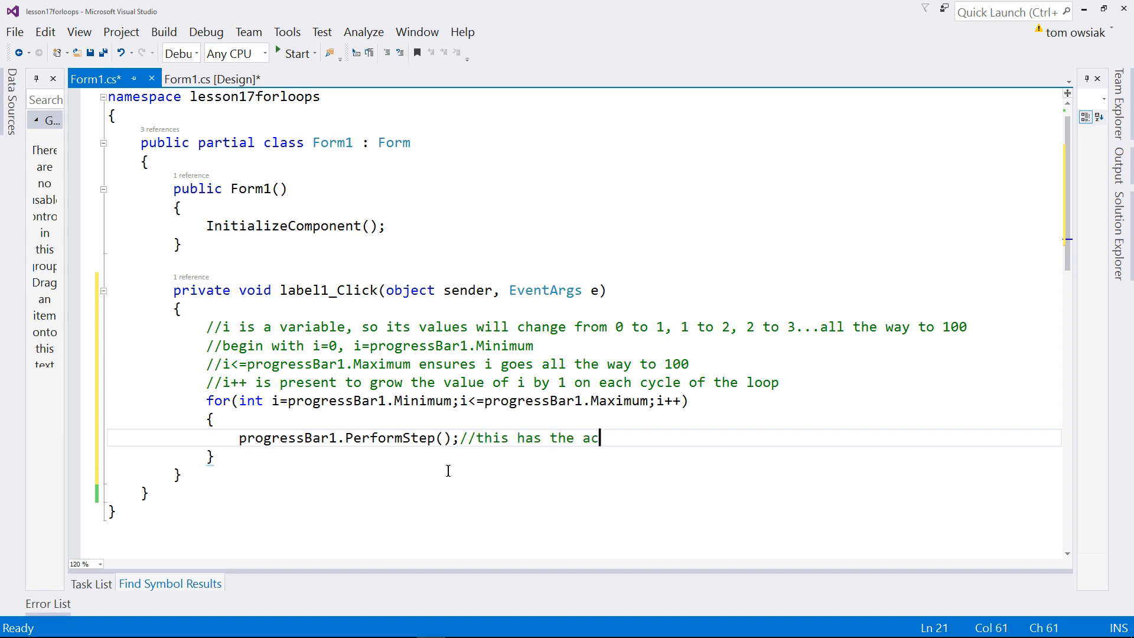
text(tion of filling the )
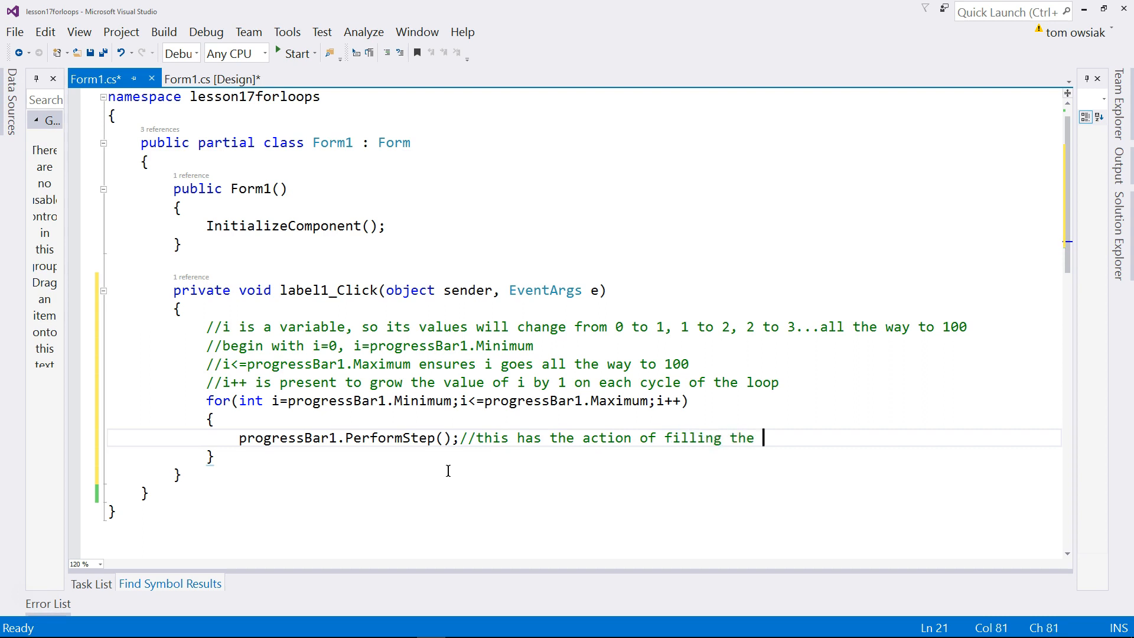
text(bar fro ml)
key(BackSpace)
key(BackSpace)
key(BackSpace)
text(m left to ri)
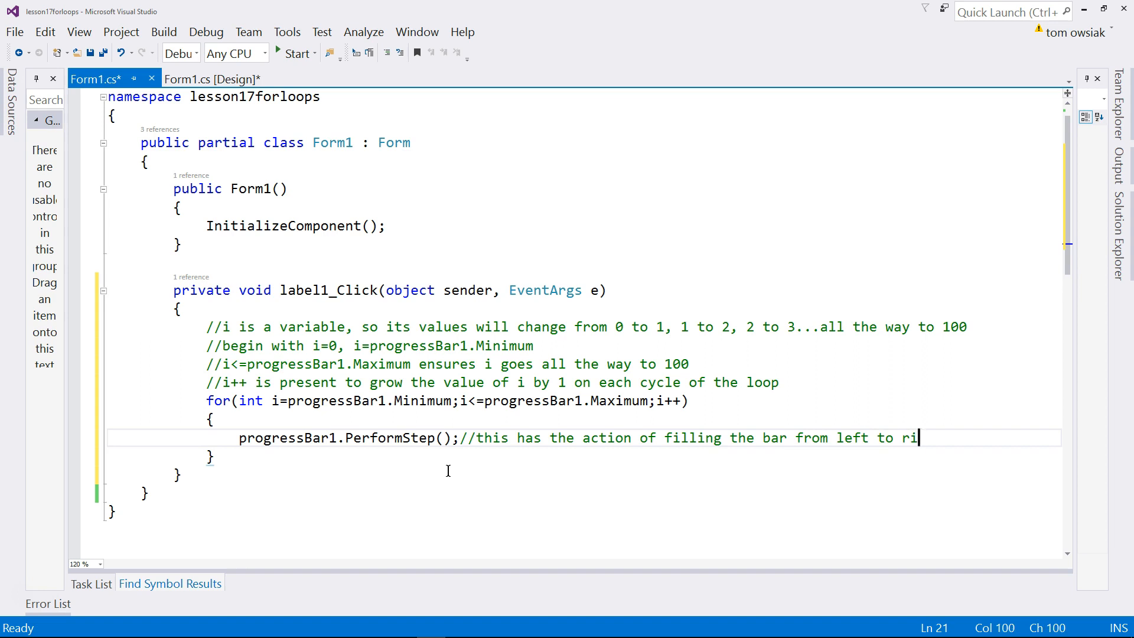
text(ght)
key(Return)
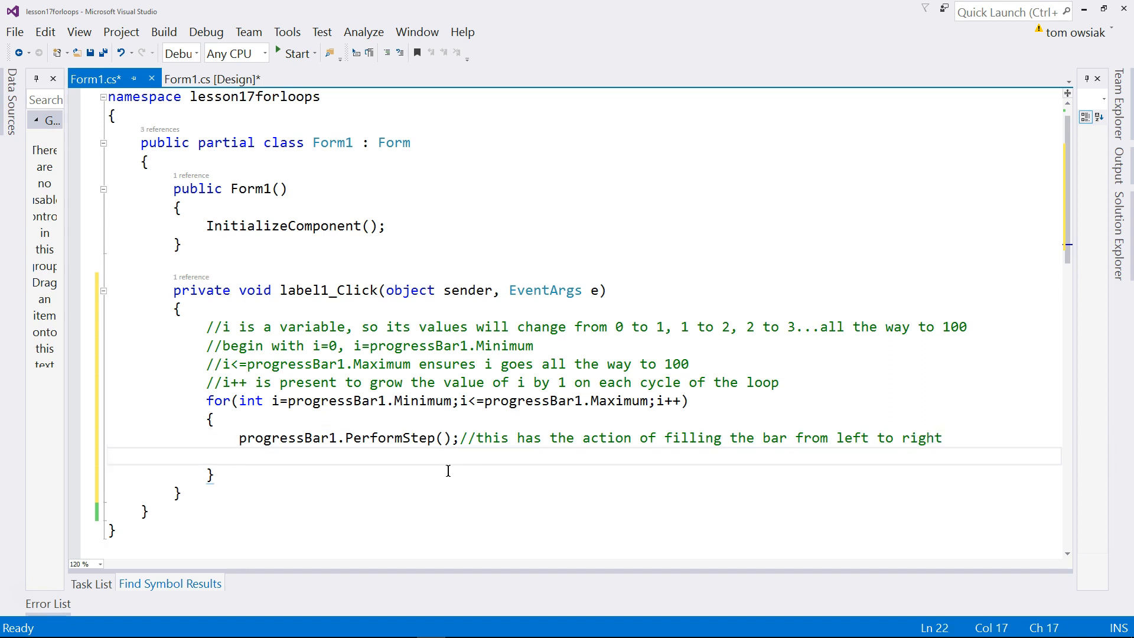
text(richTextBox1)
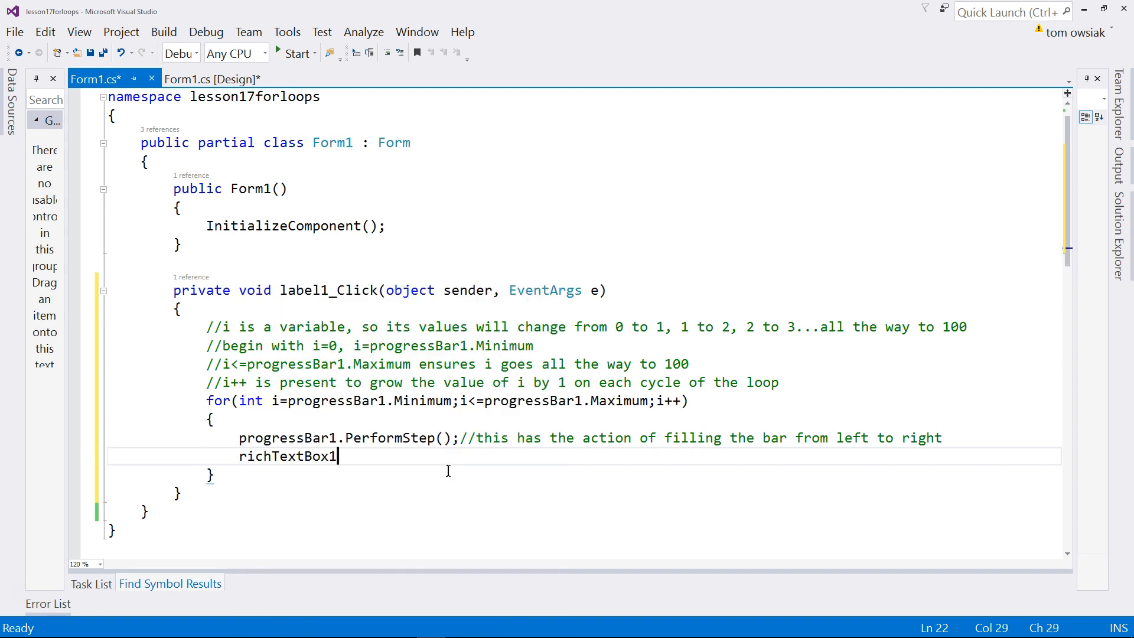
text(.te)
- Add richTextBox1.Text += $"{i}\n"; with a comment that it fills the box with the values of i
key(Tab)
text(+=)
text($")
text({i)
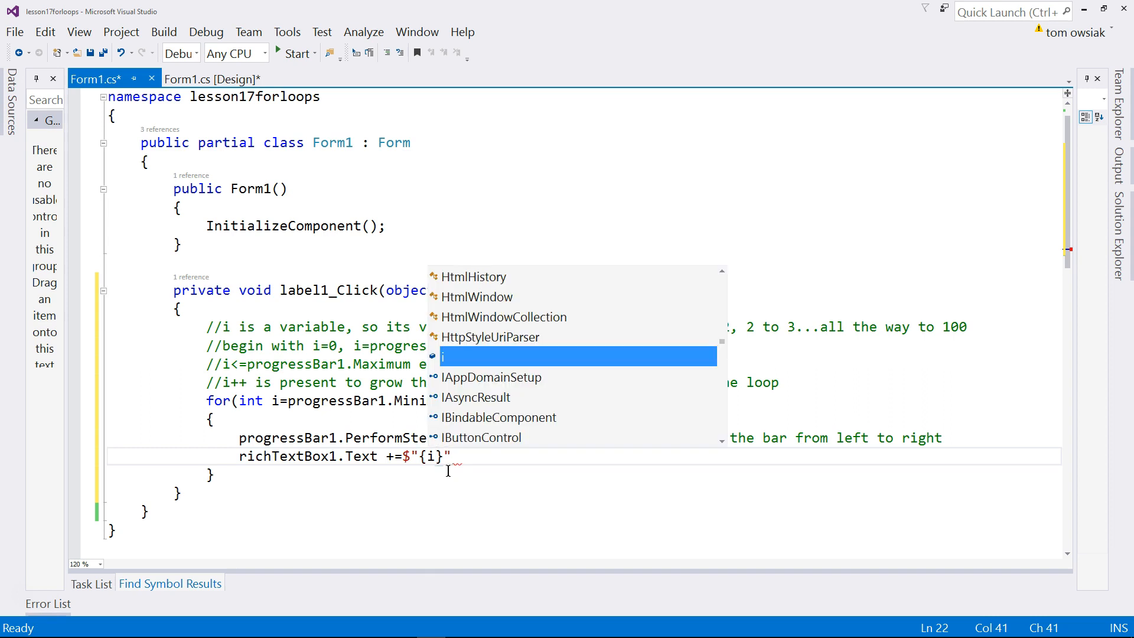
key(Right)
key(ctrl+shift+Left)
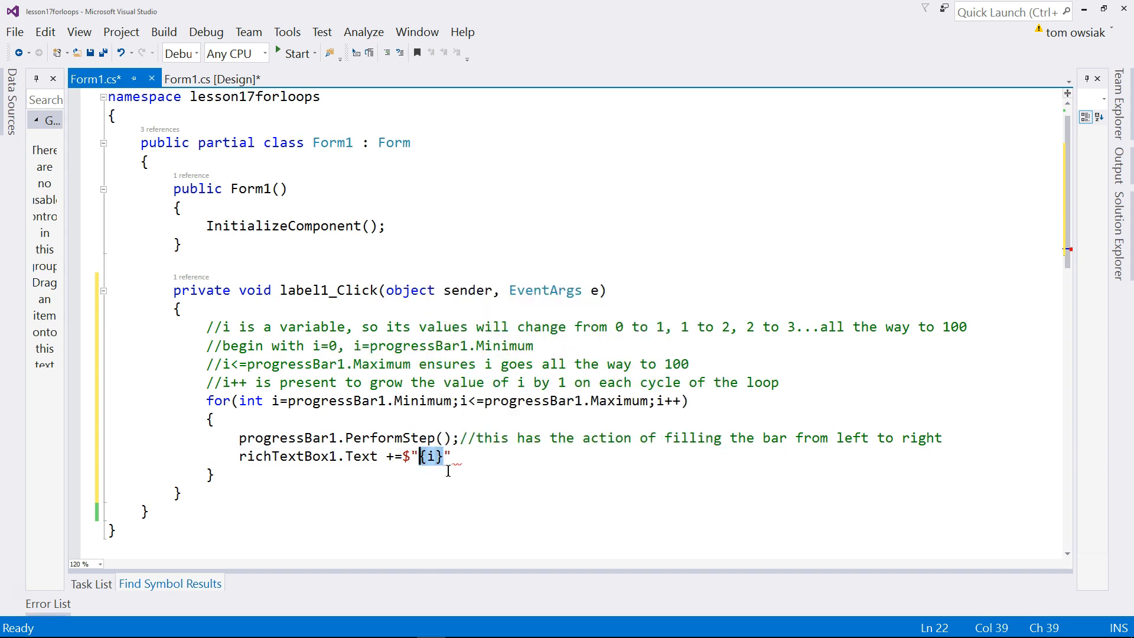
key(Right)
text(\n)
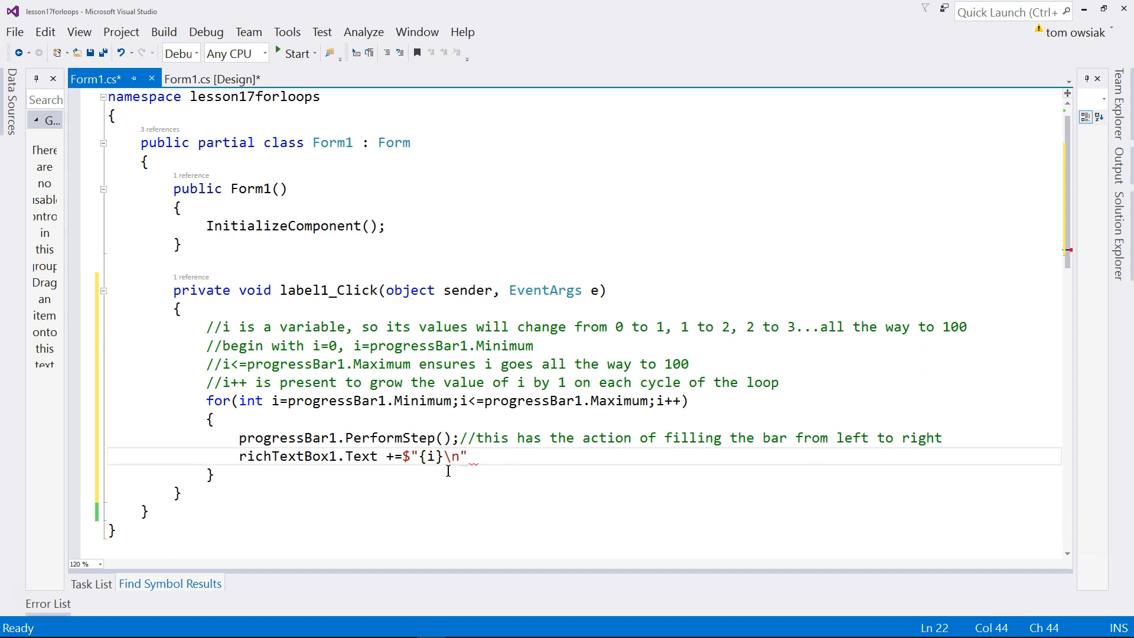
text(")
text(;//fill)
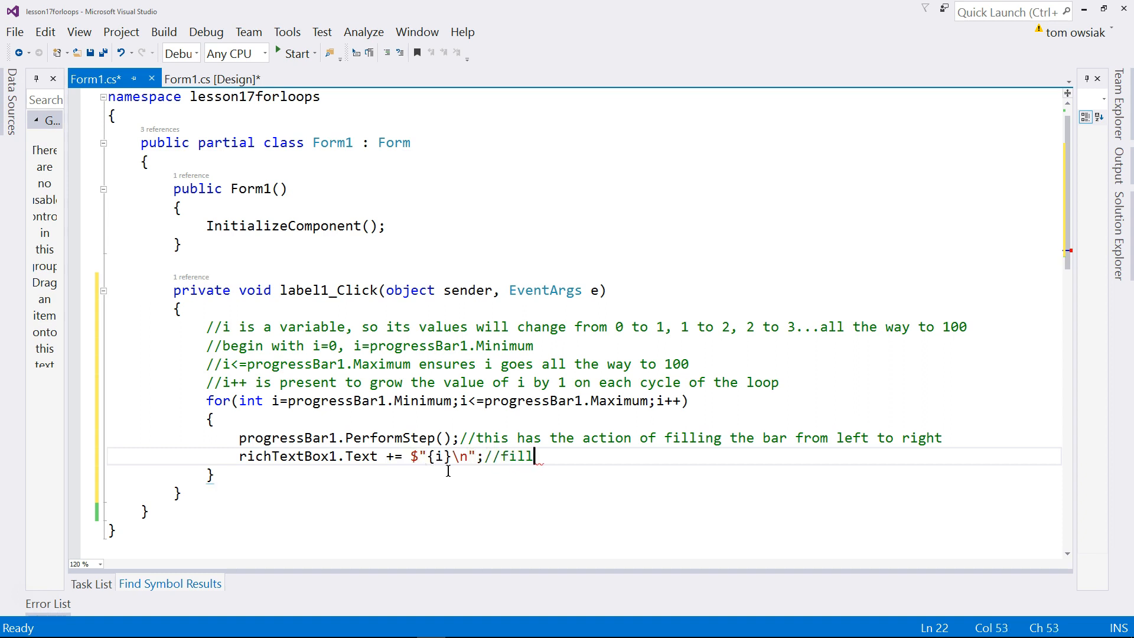
text(s box with the)
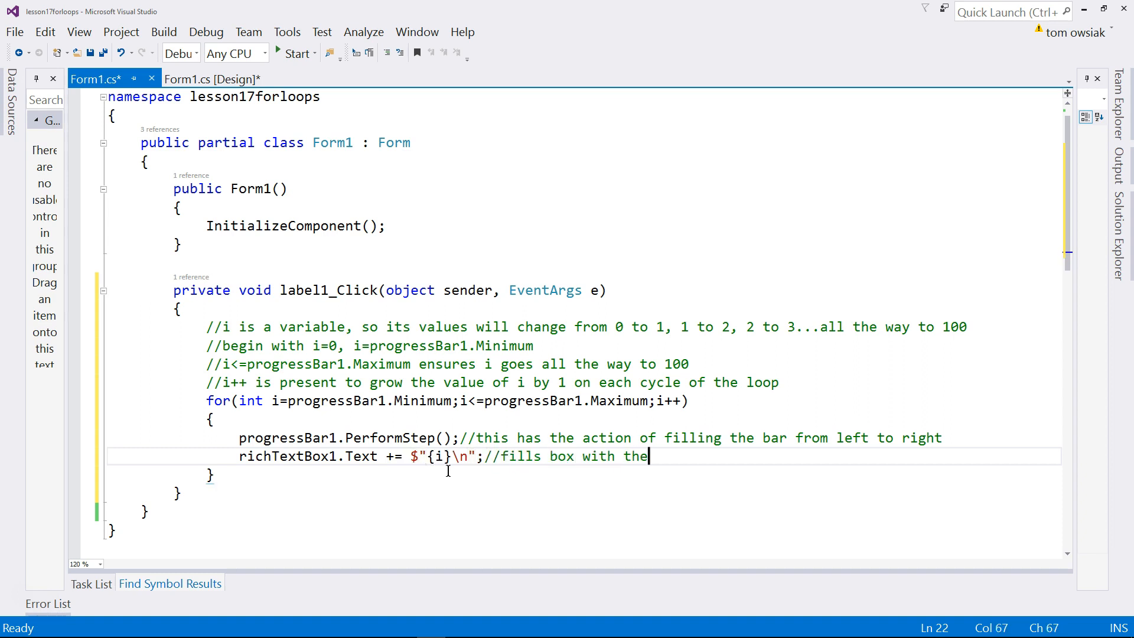
text( values of i as )
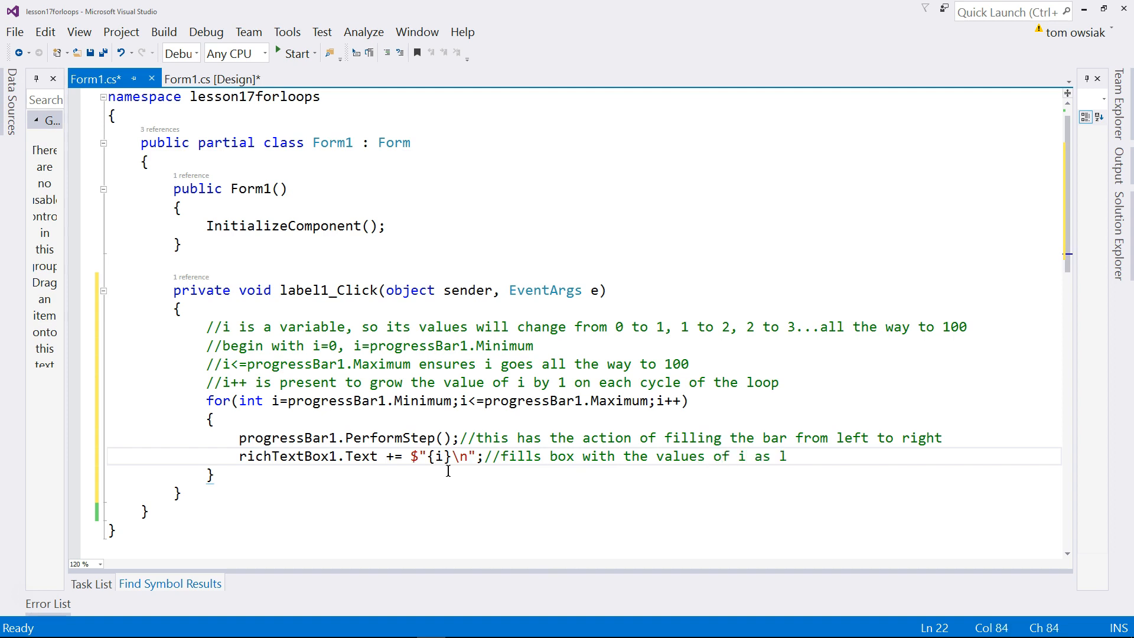
text(loop operates)
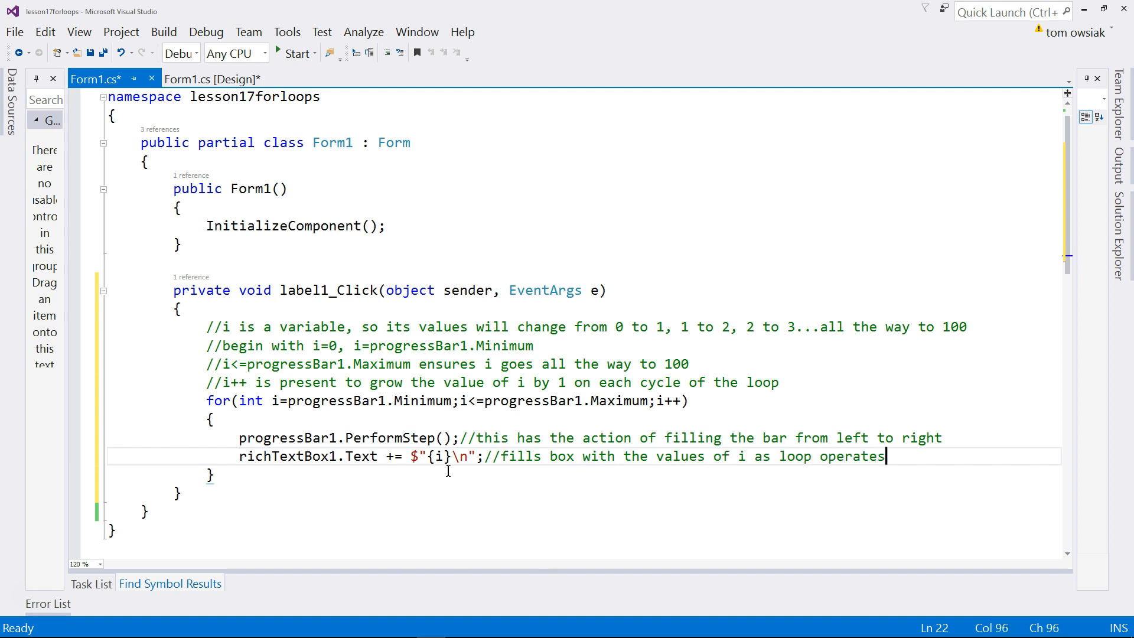
key(Down)
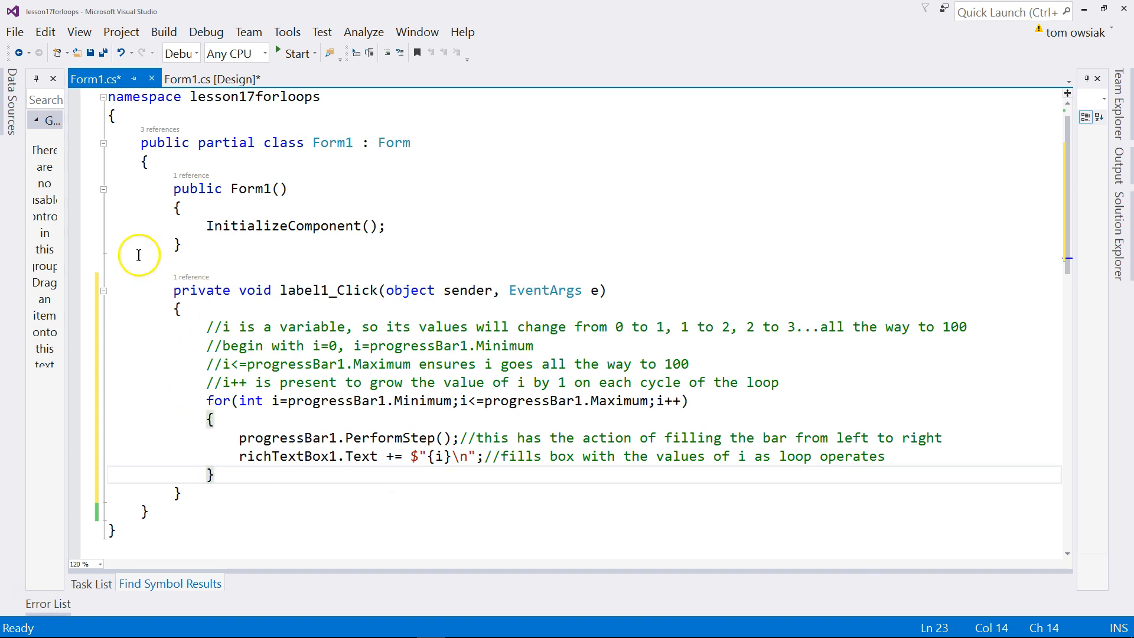
- Run the app, use Fill to turn the bar green and list 0–100, then try Reset
click(292, 53)
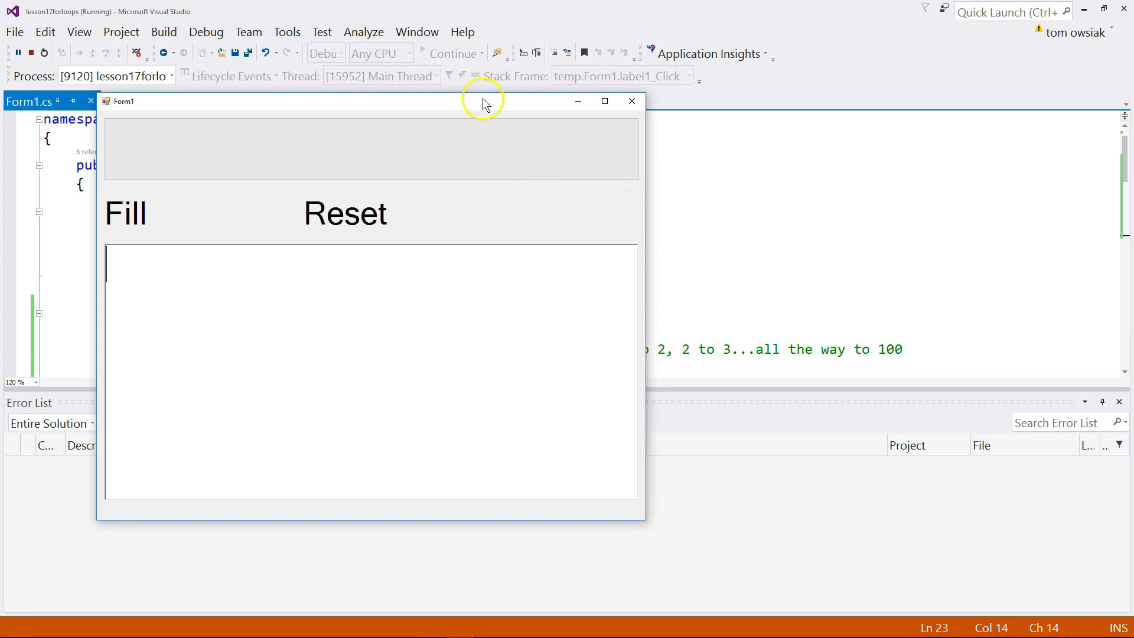
drag(483, 104, 640, 101)
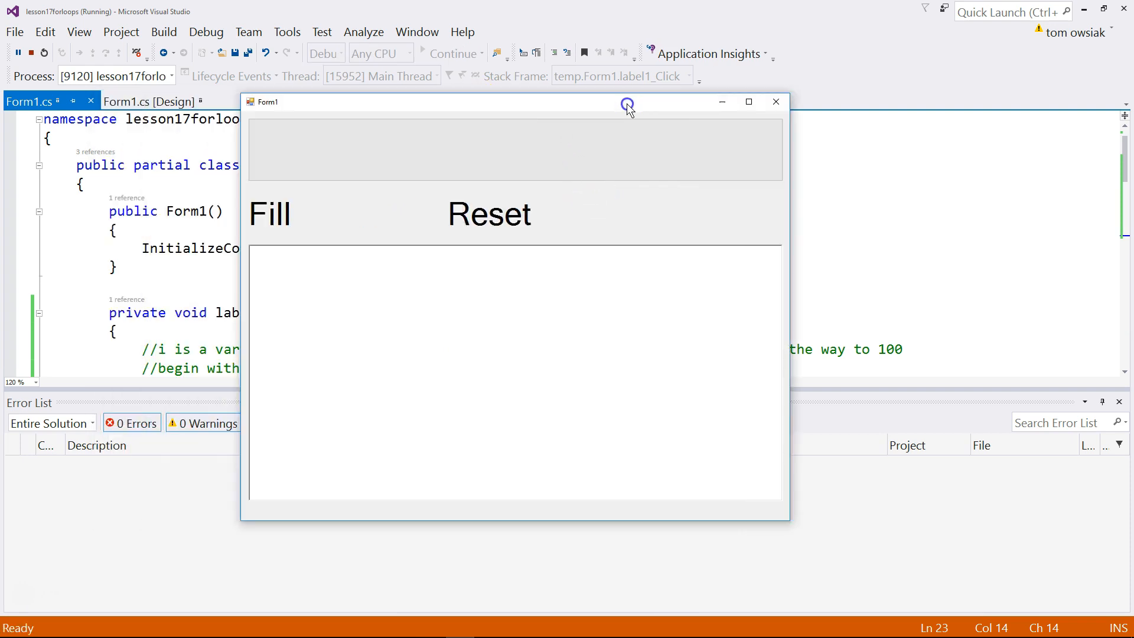
click(302, 211)
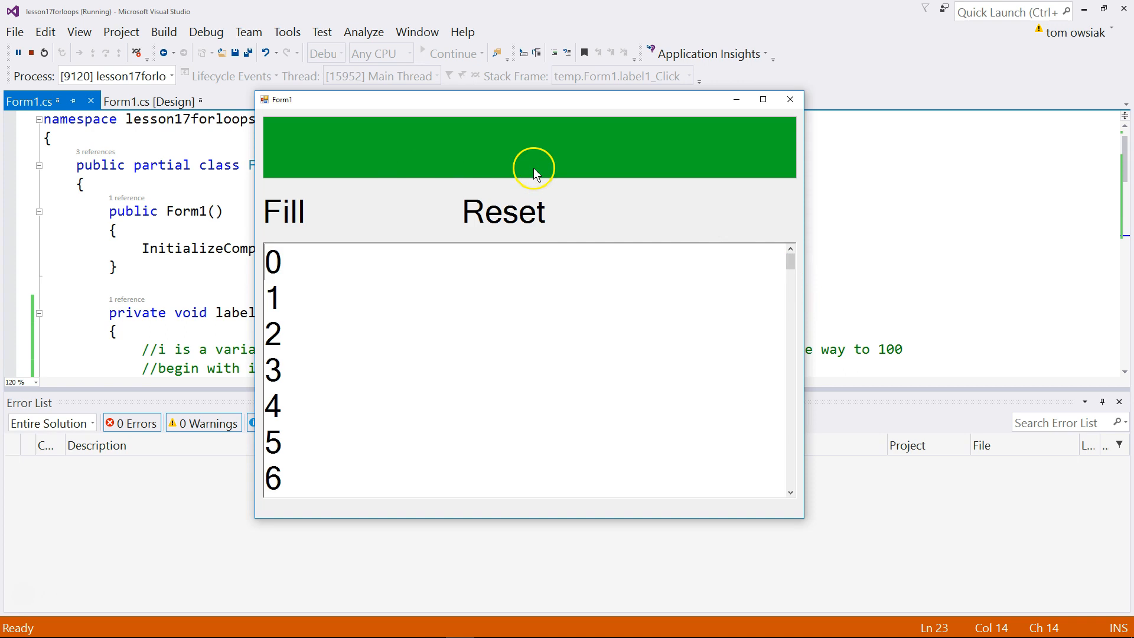
mouse_move(790, 260)
mouse_down()
mouse_move(807, 489)
mouse_move(820, 257)
mouse_up()
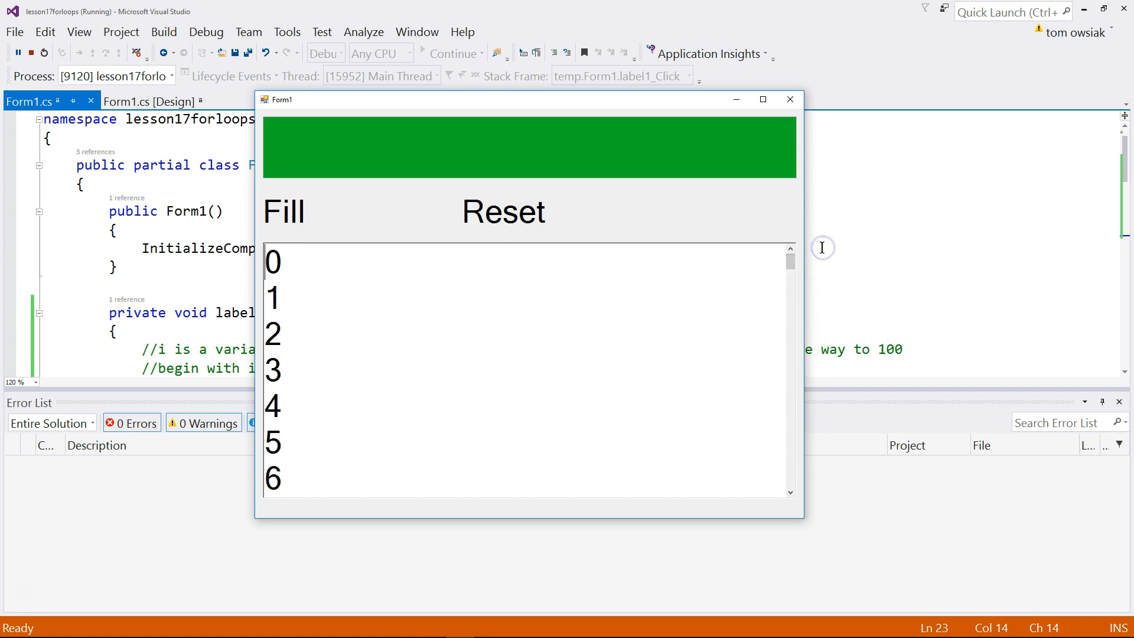
click(504, 217)
- Close the running form and place the cursor inside the empty label2_Click handler for the Reset label
click(790, 100)
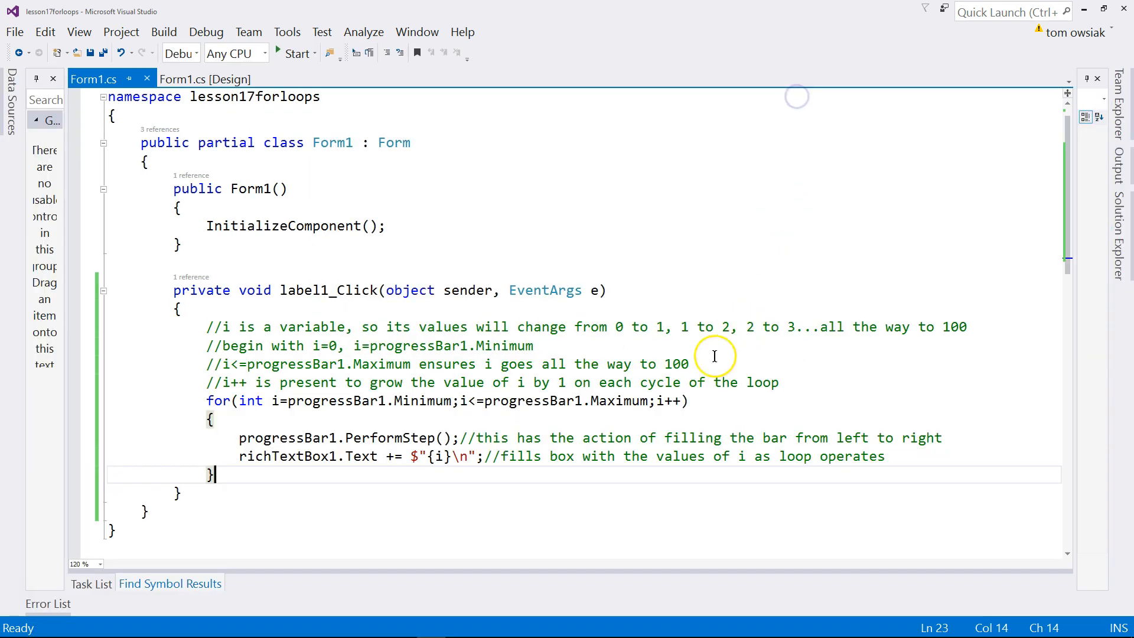
click(228, 79)
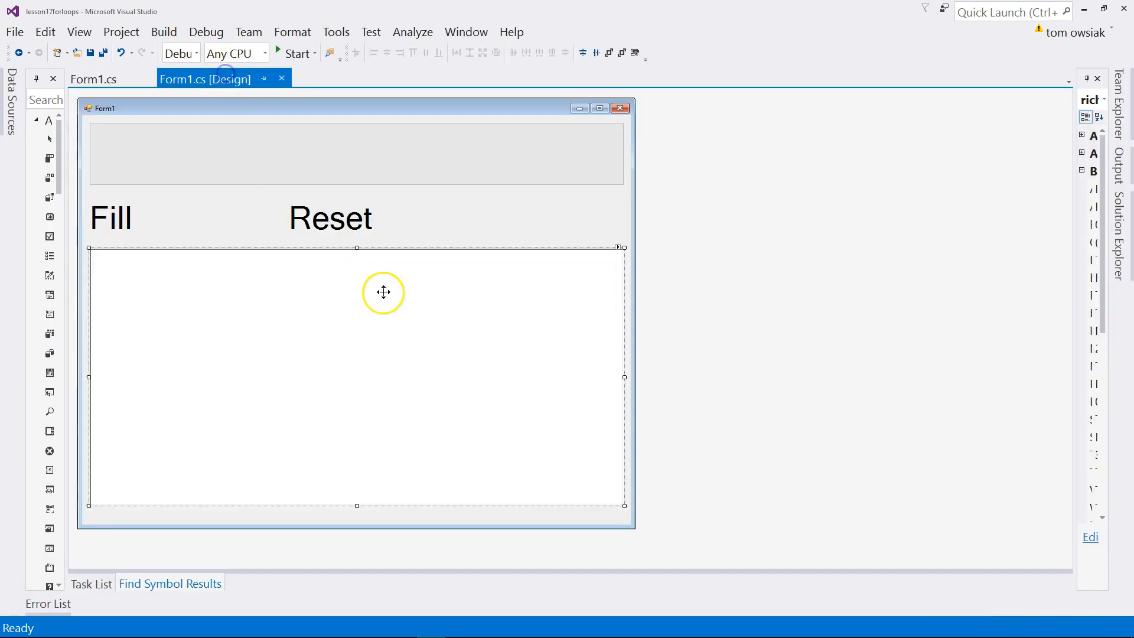
click(339, 221)
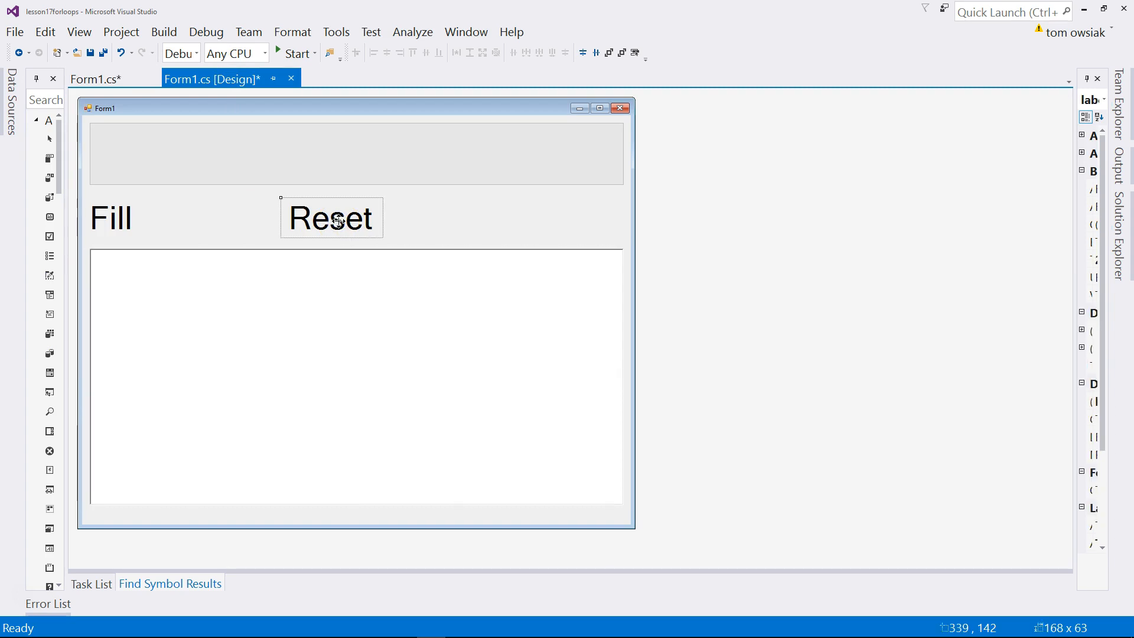
click(96, 79)
scroll(355, 398, down, 1)
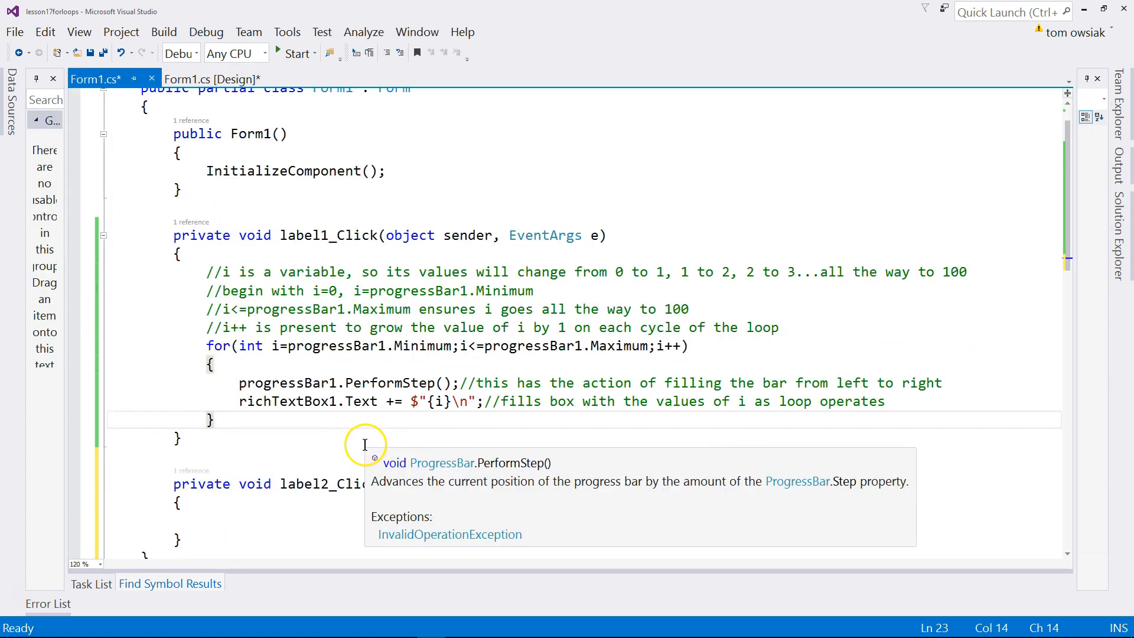
click(253, 464)
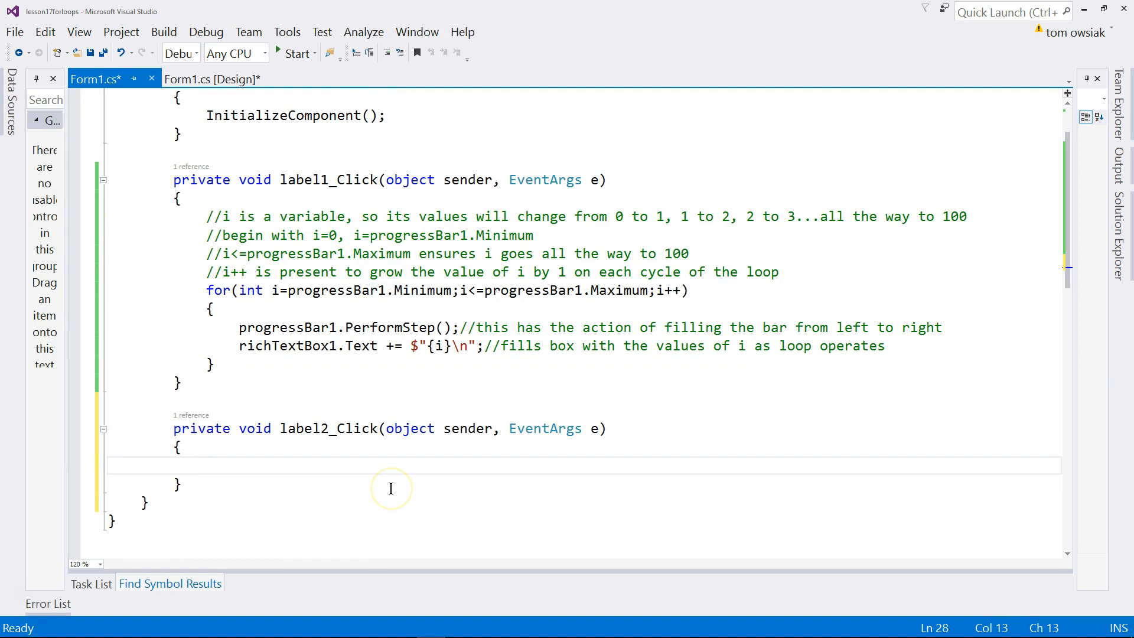
text(rich)
- Add richTextBox1.Text = ""; to label2_Click with a comment that it clears the rich text box
key(Tab)
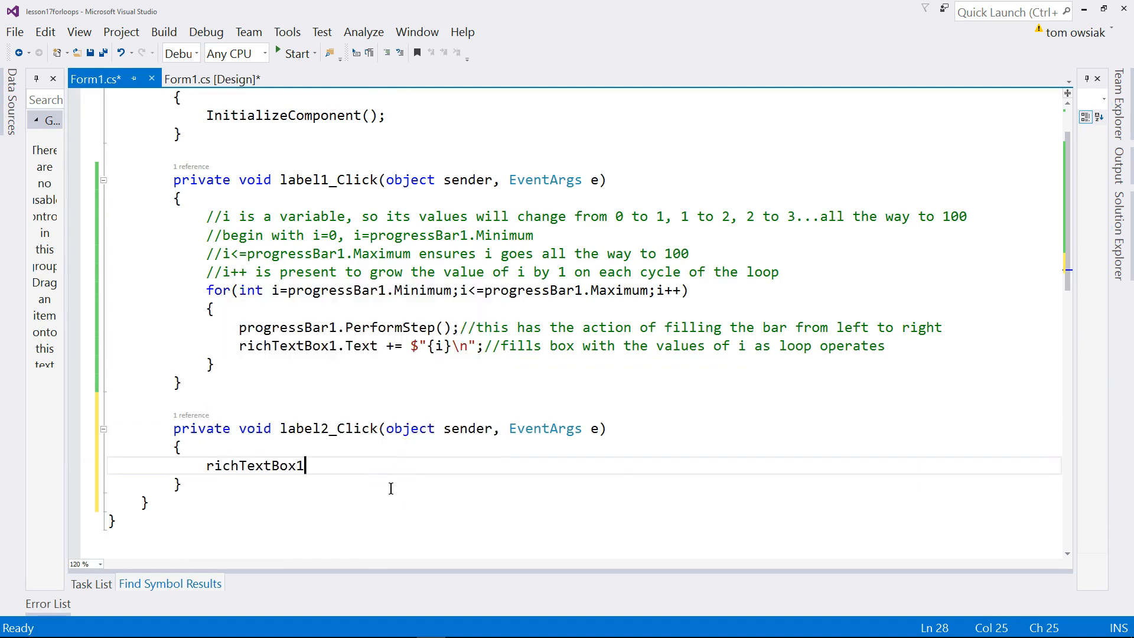
text(.te)
key(Tab)
text(= "")
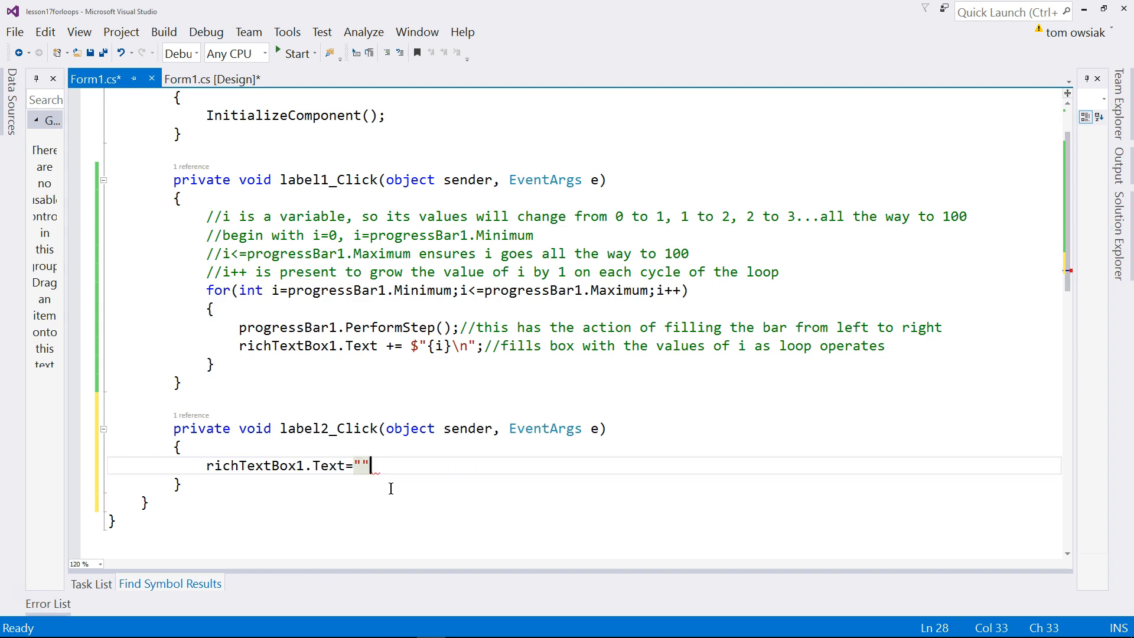
text(;//)
text(this clears a)
key(BackSpace)
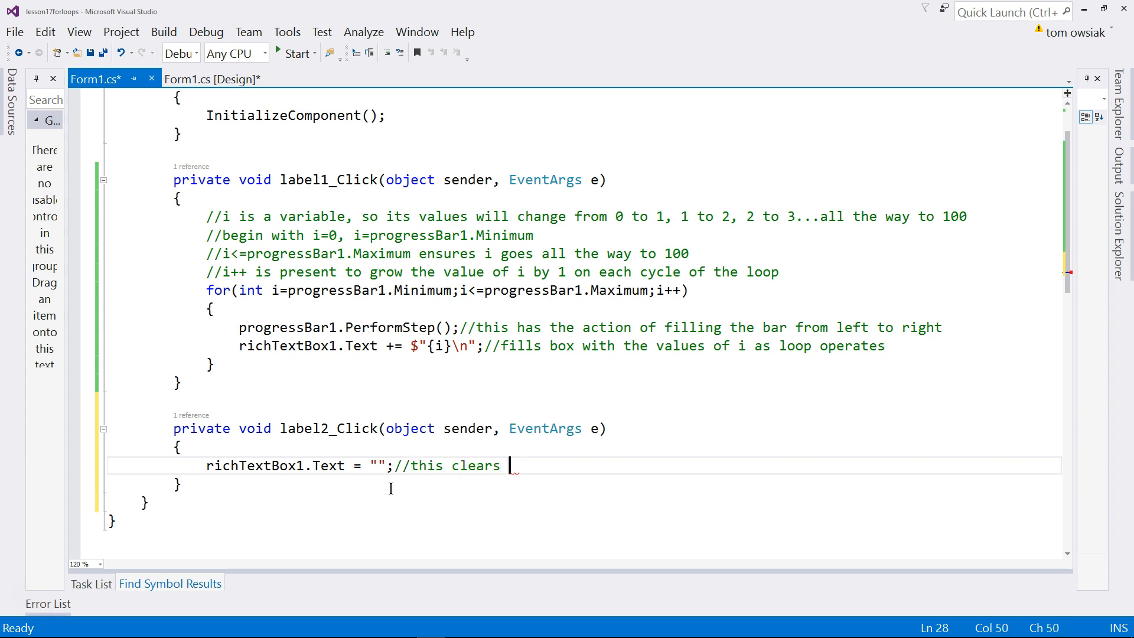
text(ars the text )
text(from the rich tex)
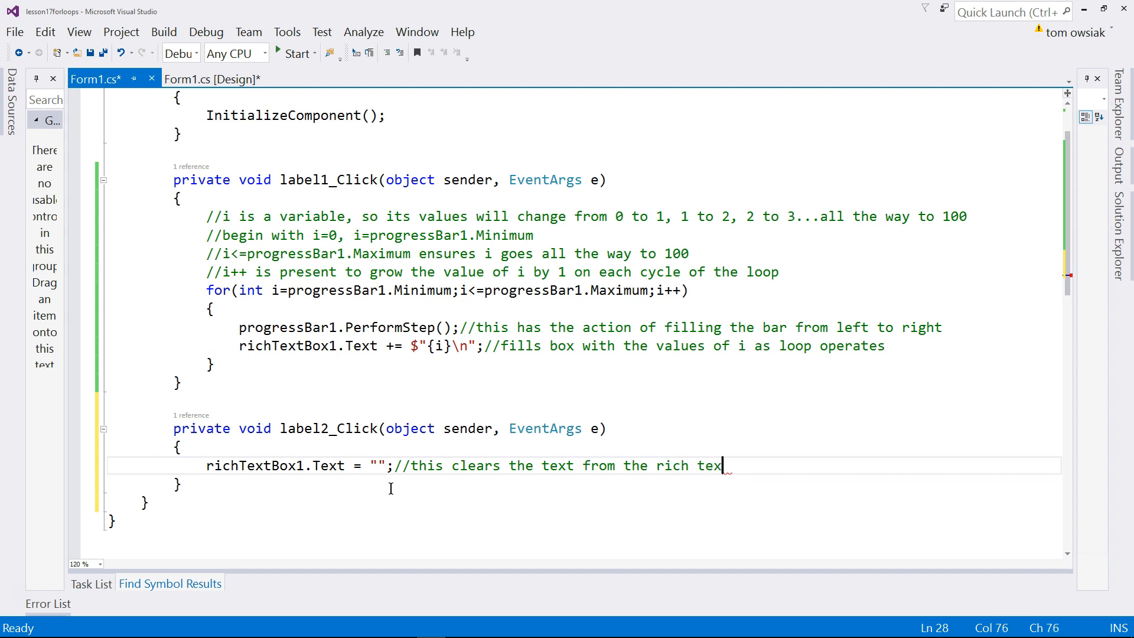
text(t box)
key(Return)
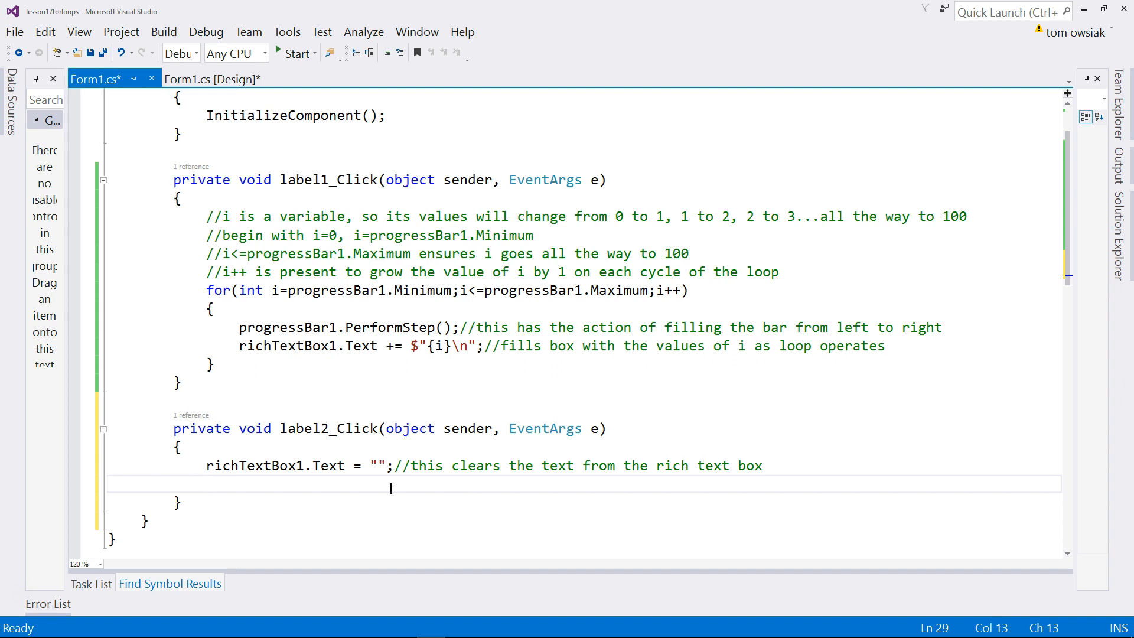
text(pro)
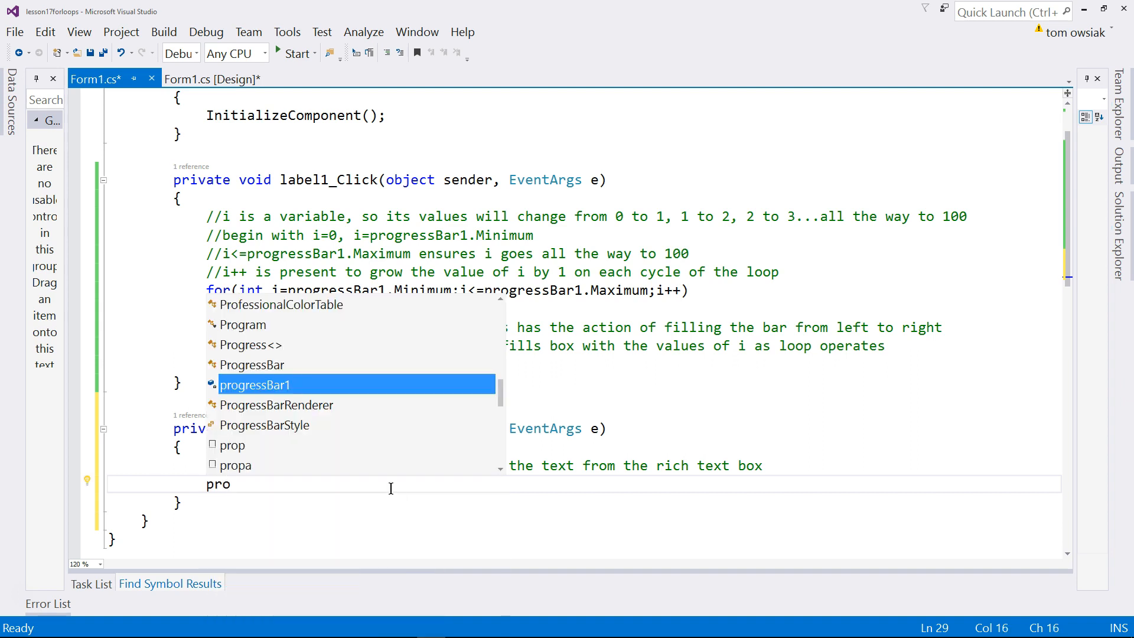
- Add progressBar1.Value = 0; with a comment that it resets the bar so it's not green anymore
key(Tab)
text(.Value =)
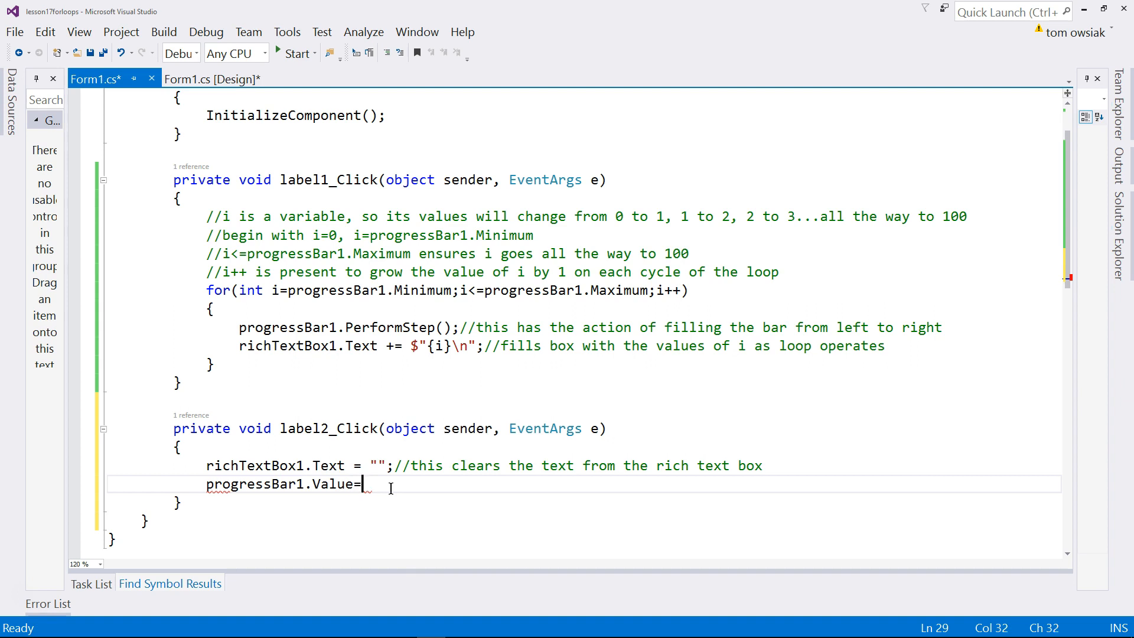
text( 0;//)
click(394, 484)
key(shift+Left)
key(shift+Left)
key(shift+Left)
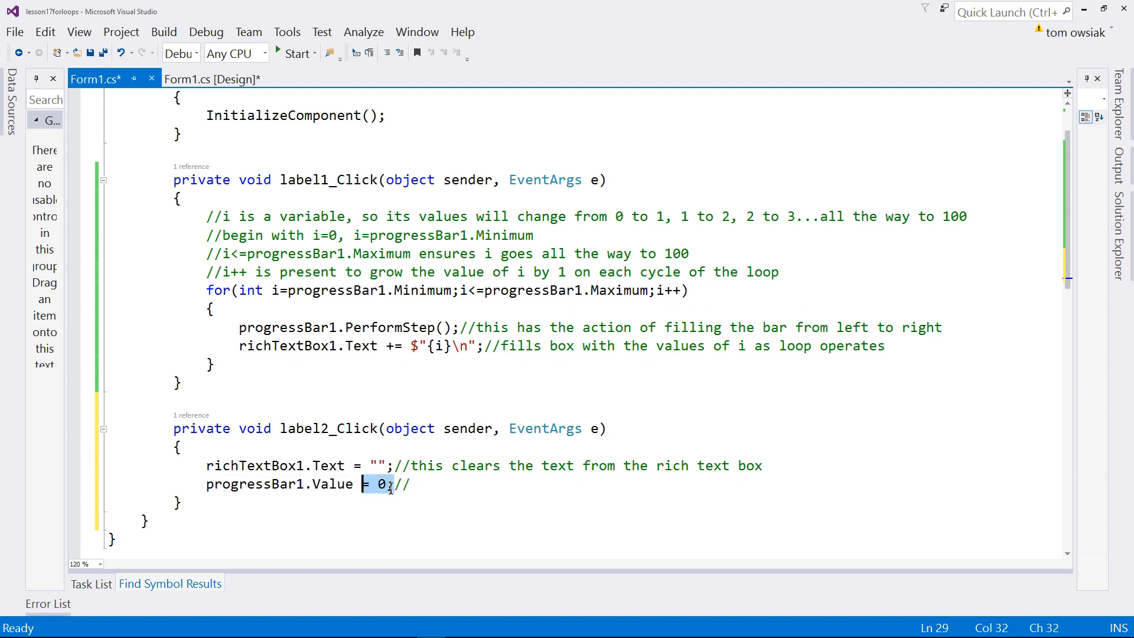
key(Right)
key(Right)
key(Right)
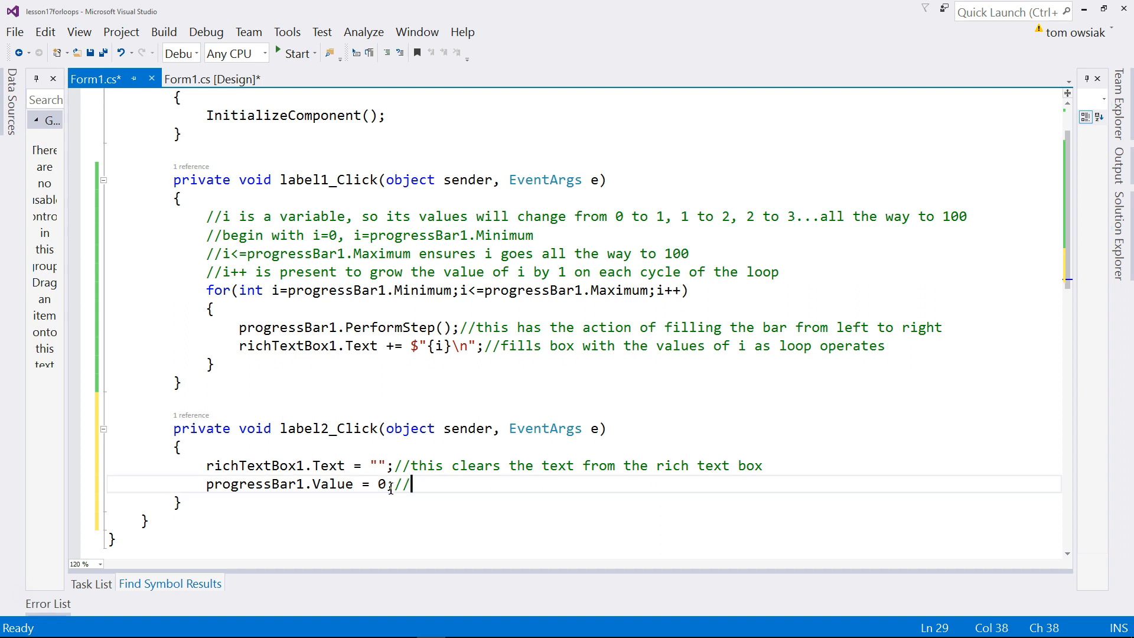
text(clears p)
text(rogress bar )
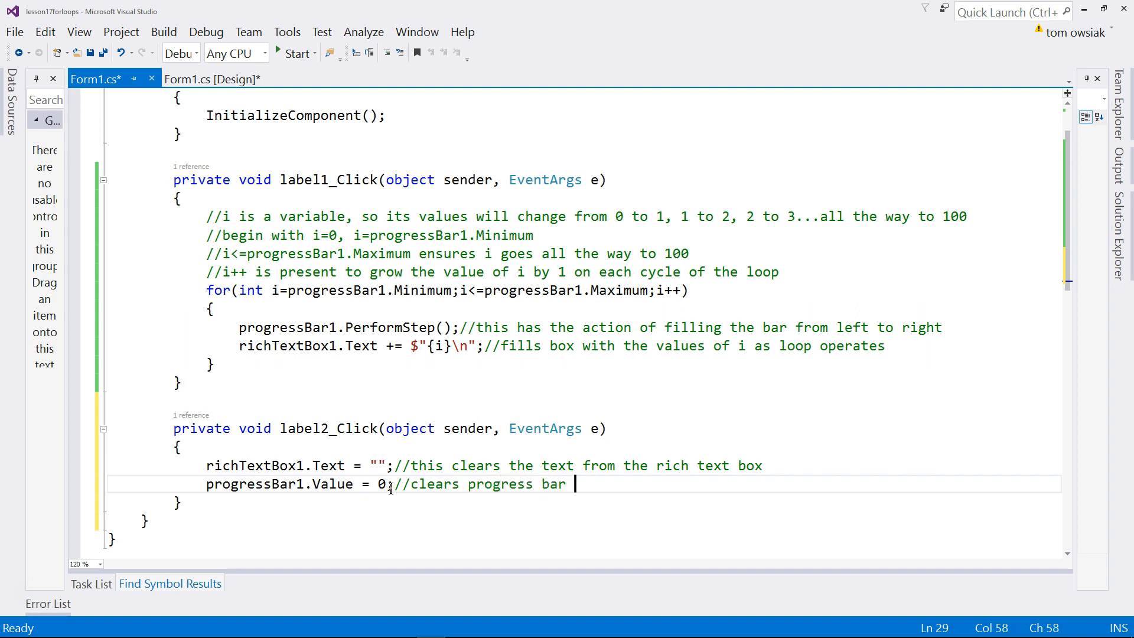
text(back to 0 so)
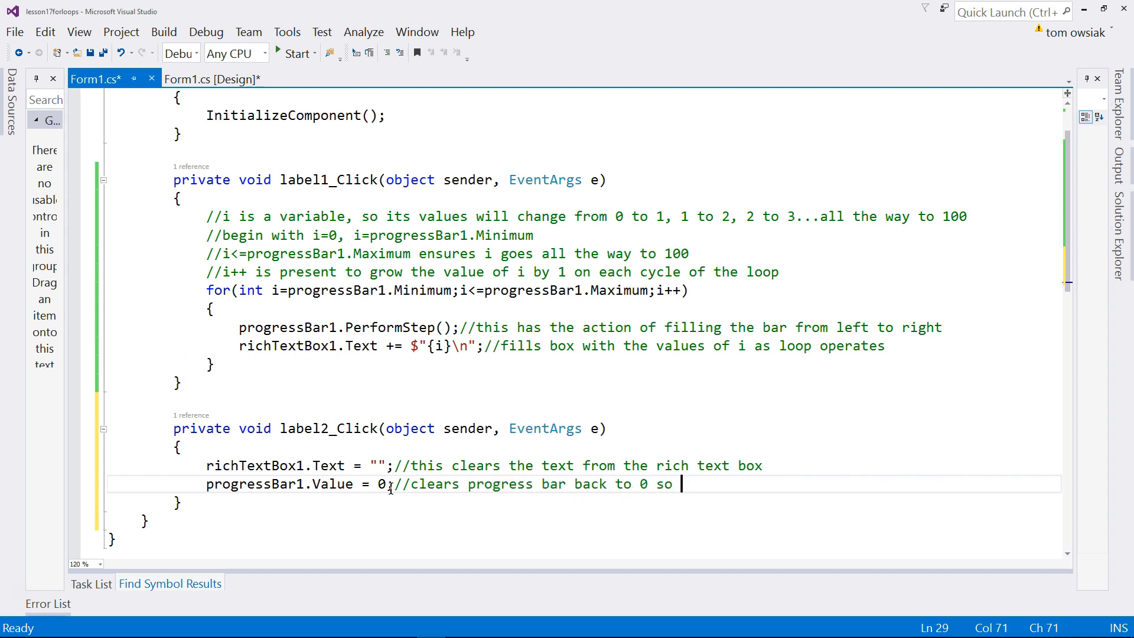
text( it's not gree)
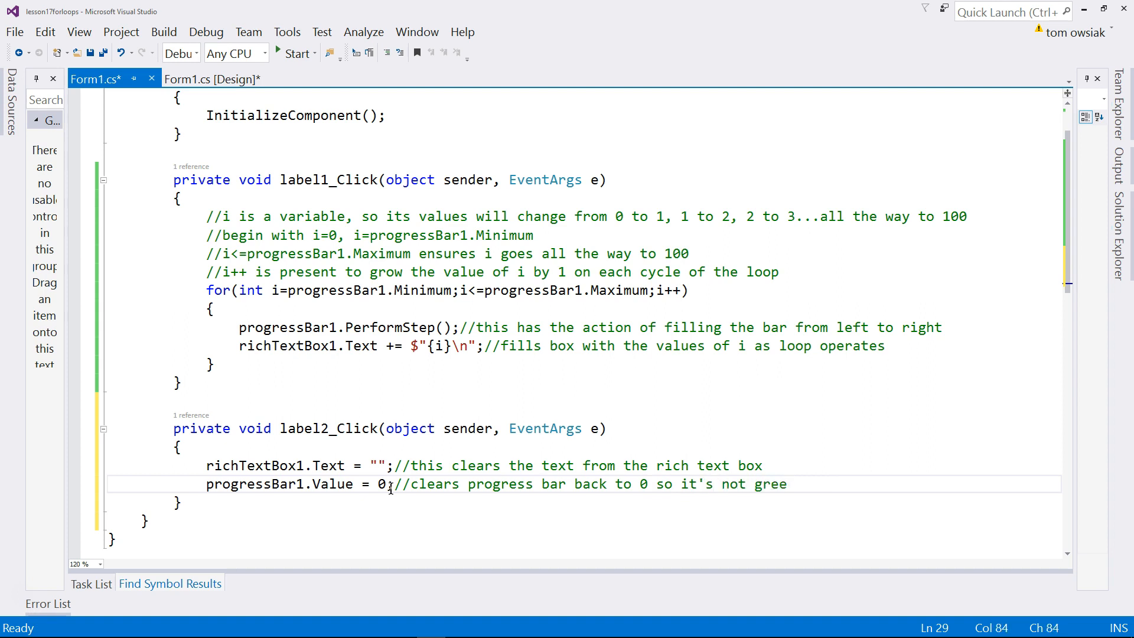
text(n anymore)
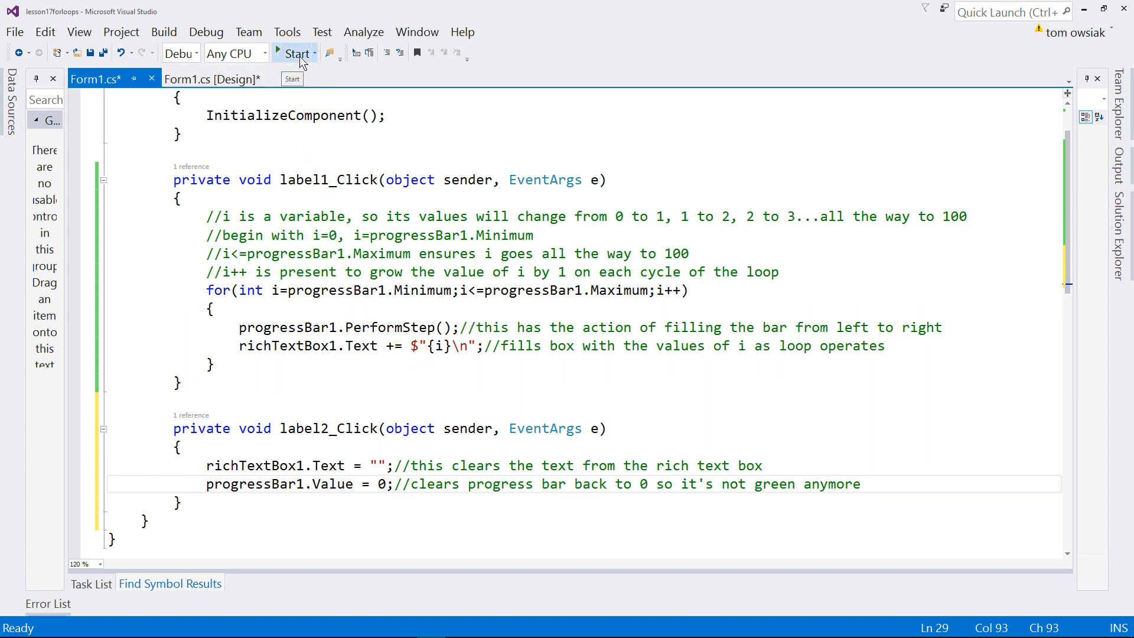
- Run the app, fill the bar and list the numbers with Fill, then clear both with Reset
click(300, 56)
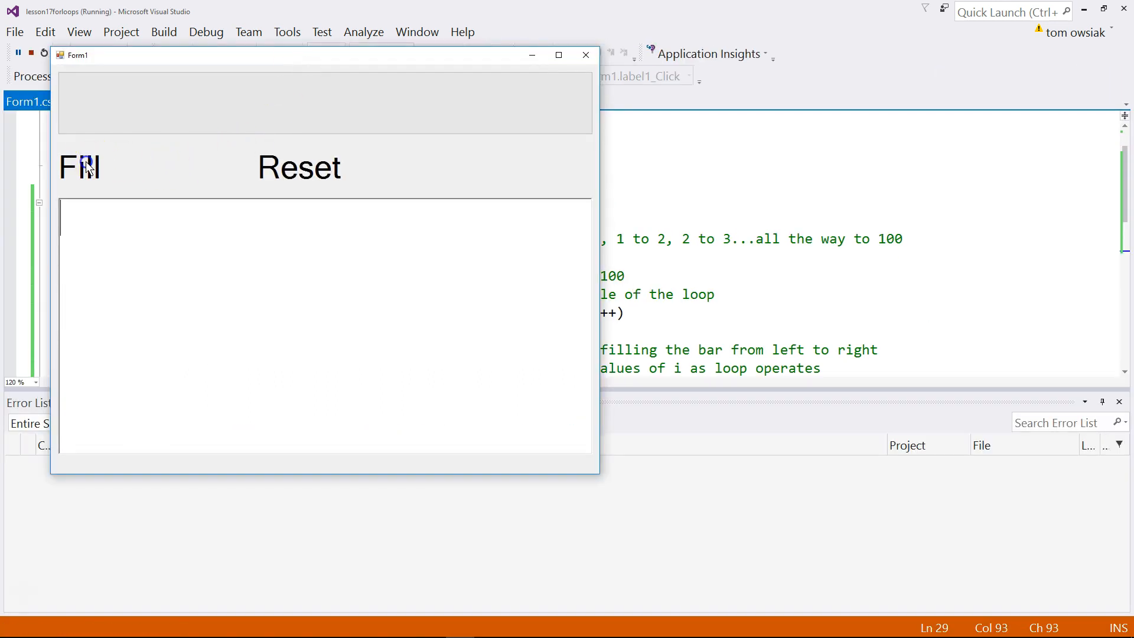
click(93, 167)
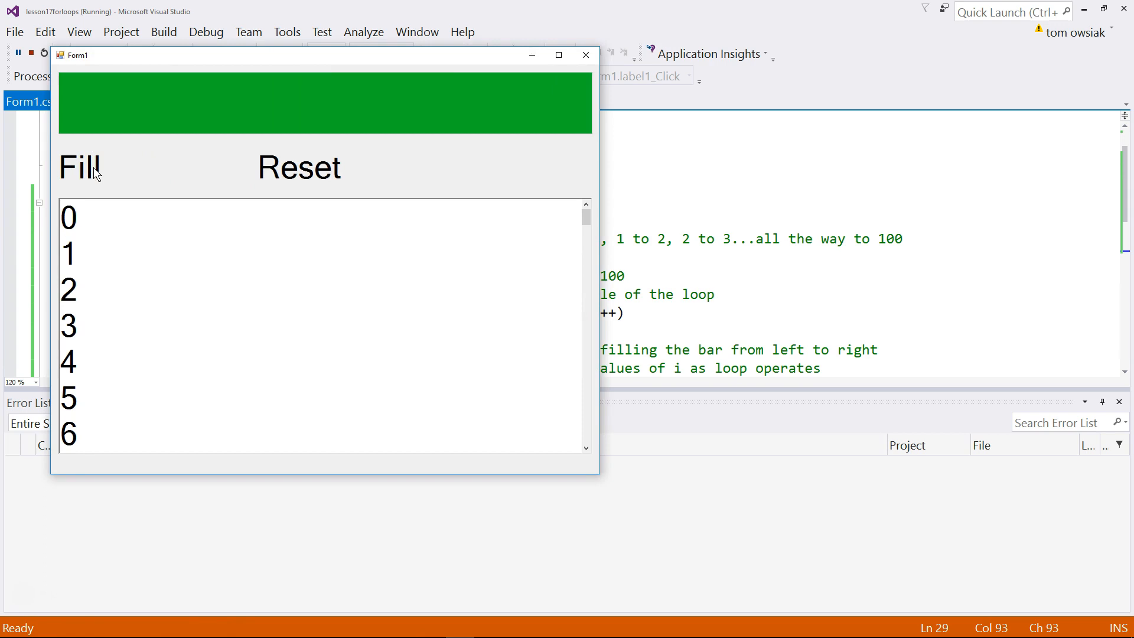
drag(266, 60, 503, 92)
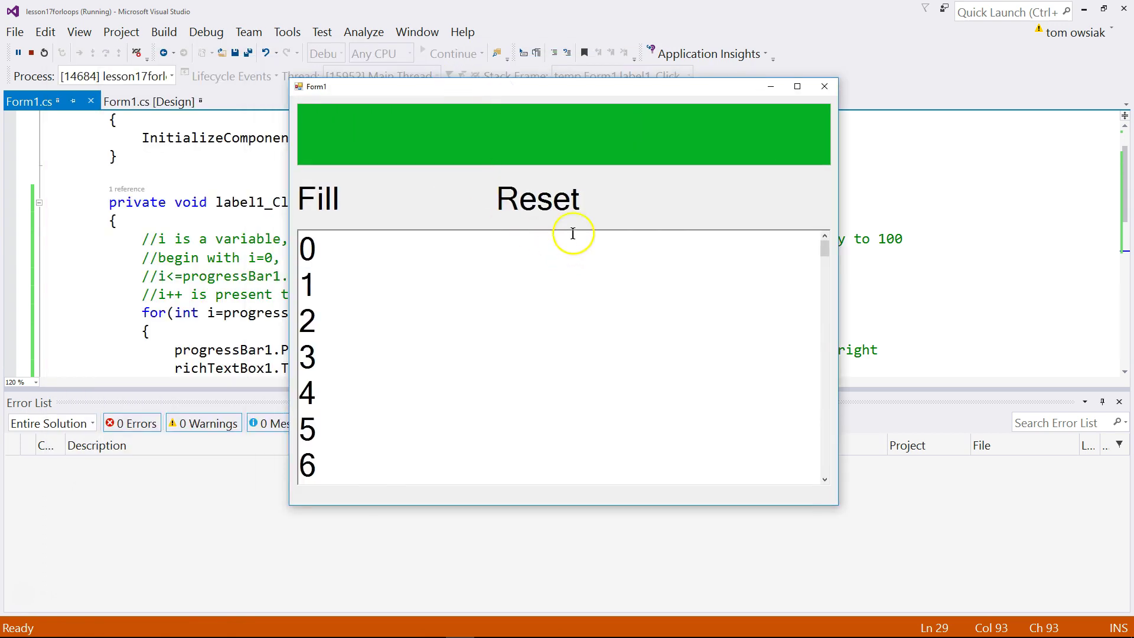
click(550, 200)
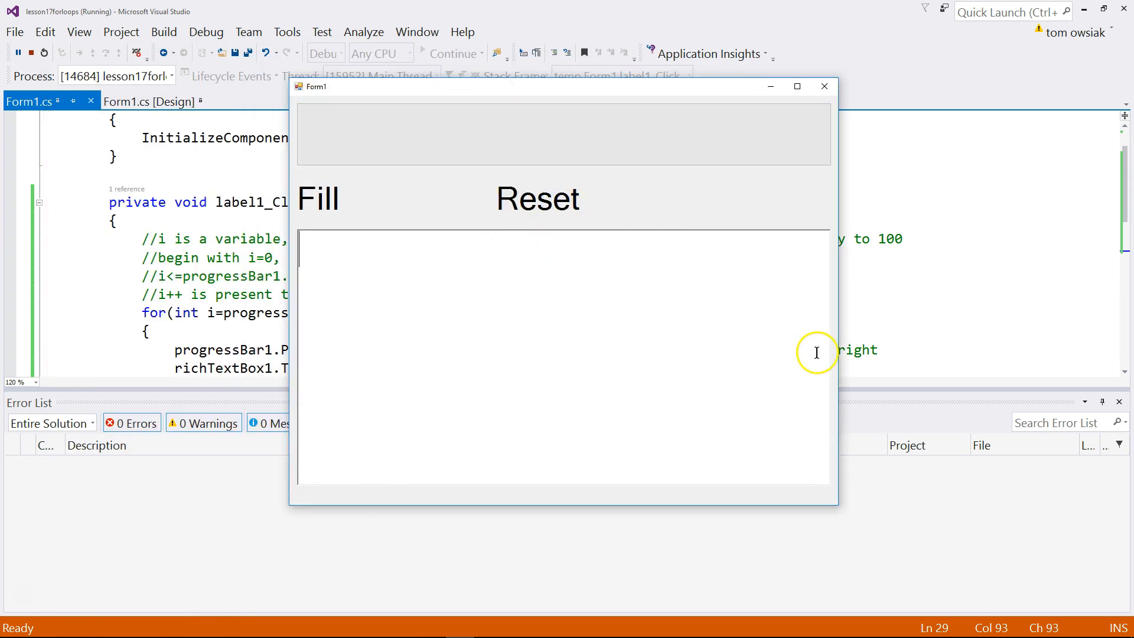
click(822, 88)
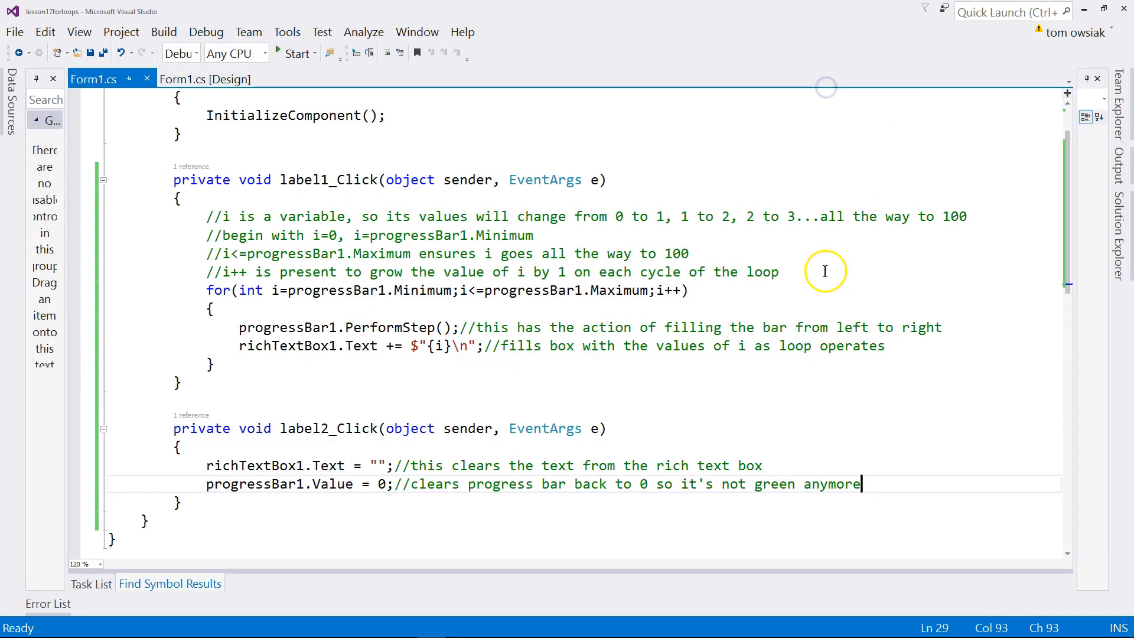